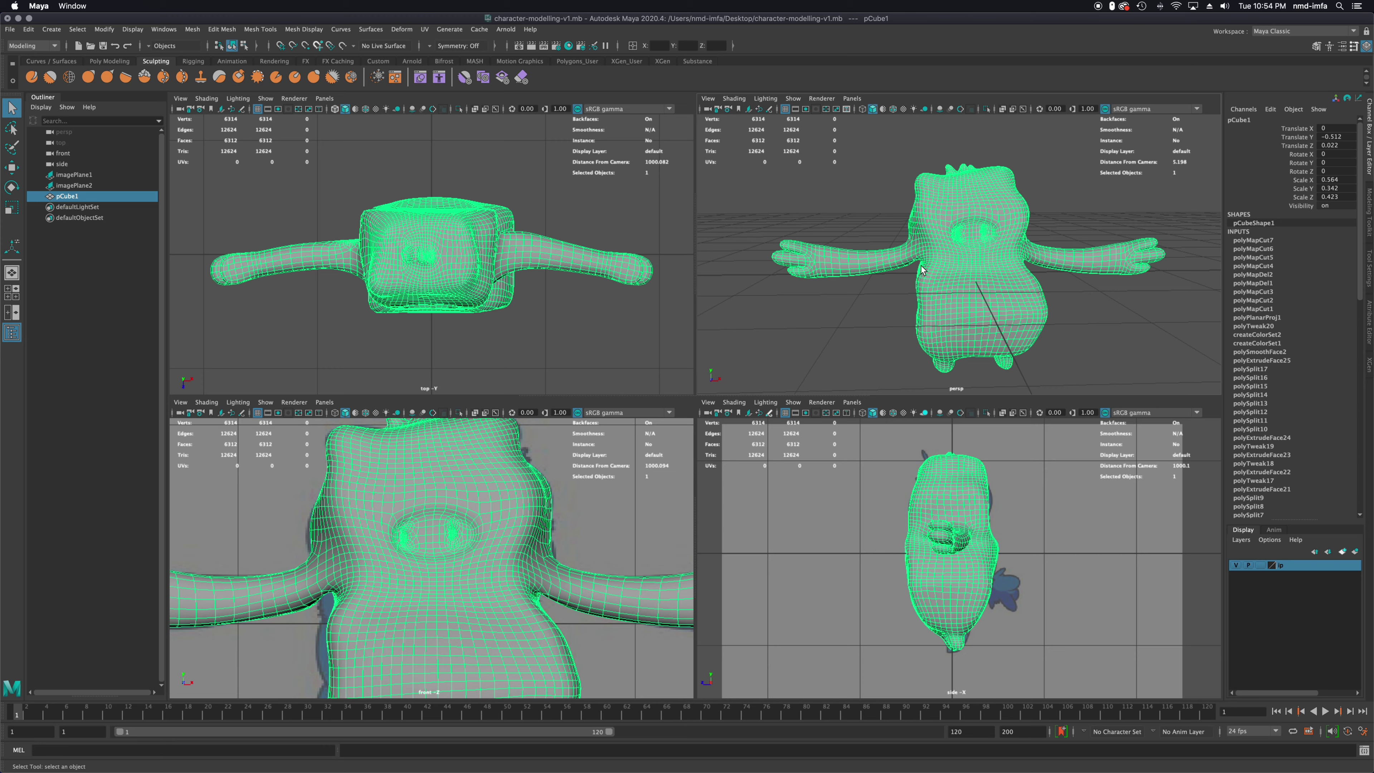
Hide the display layer containing the character's reference image planes
alt+drag(964, 290, 926, 301)
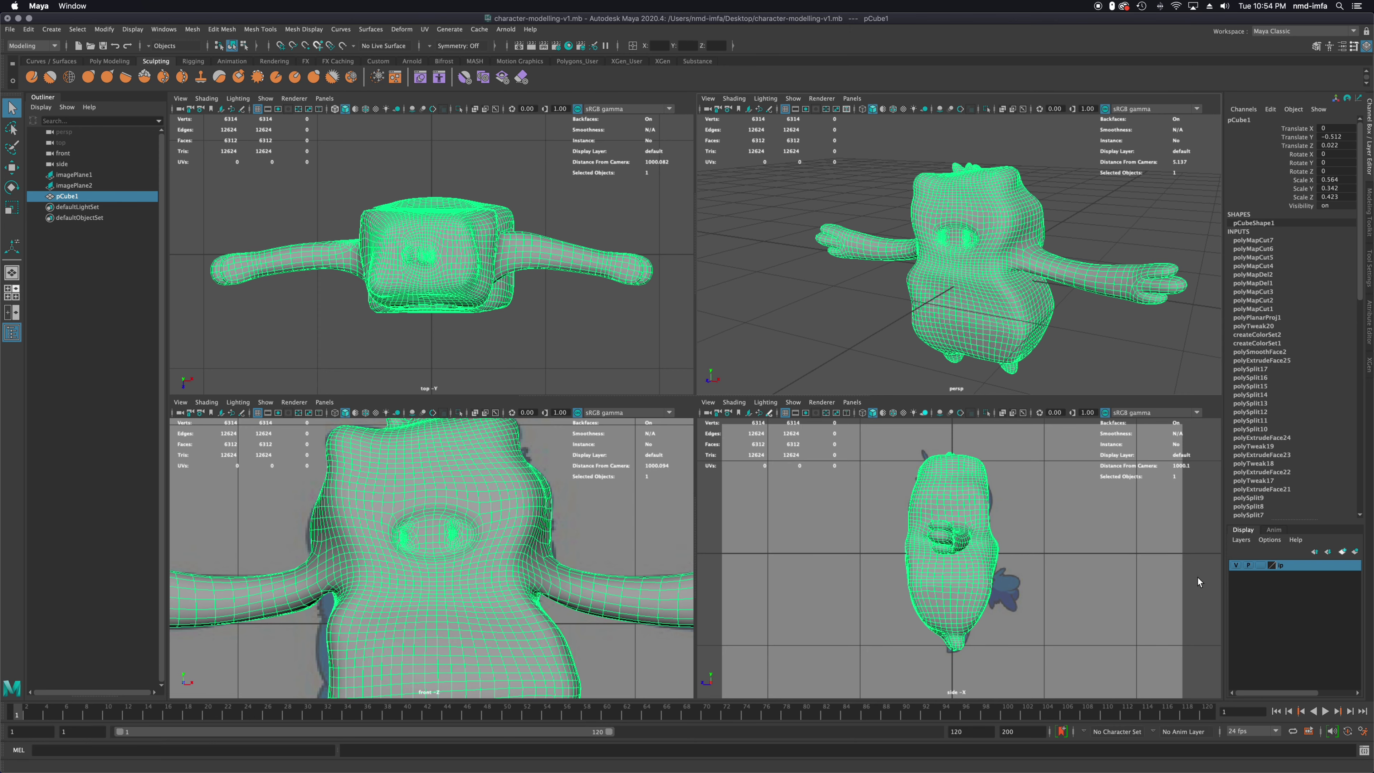
click(1235, 566)
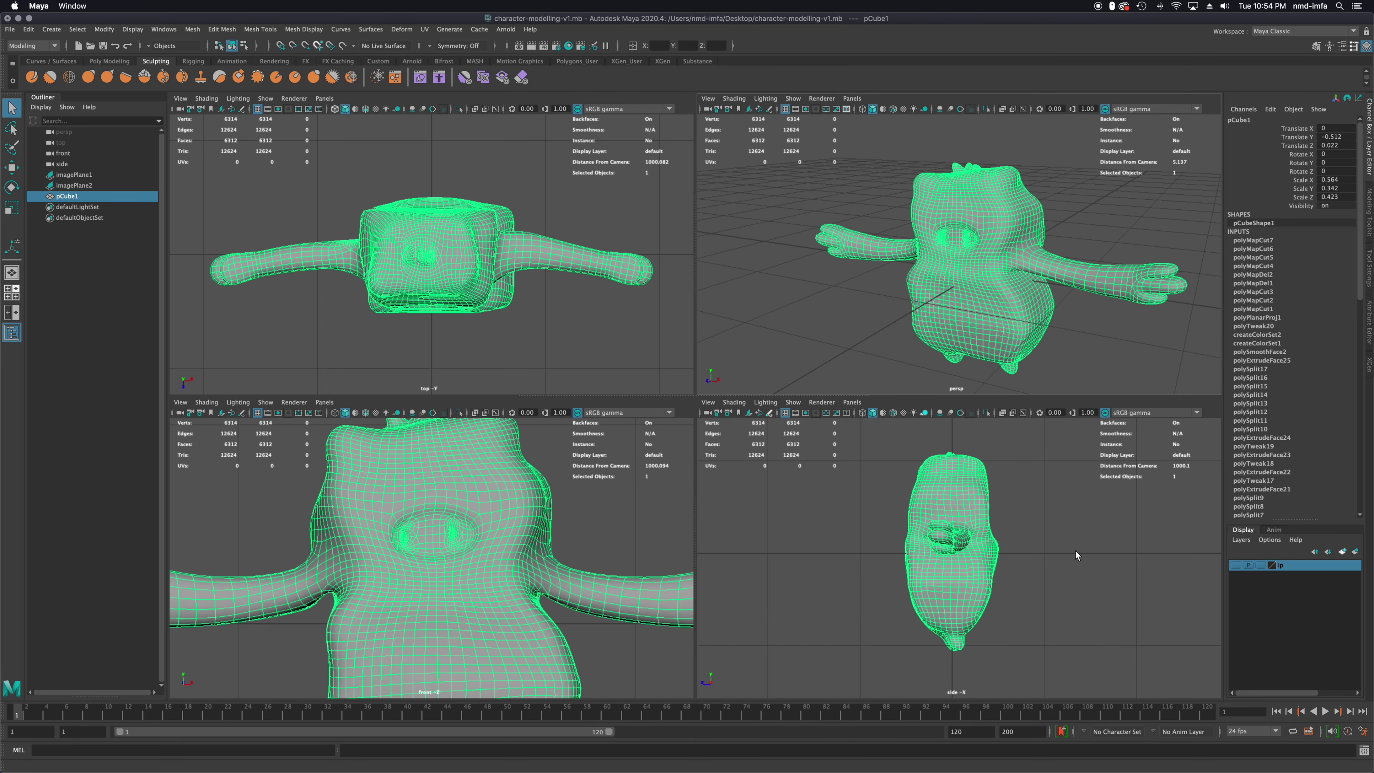
scroll(942, 539, up, 3)
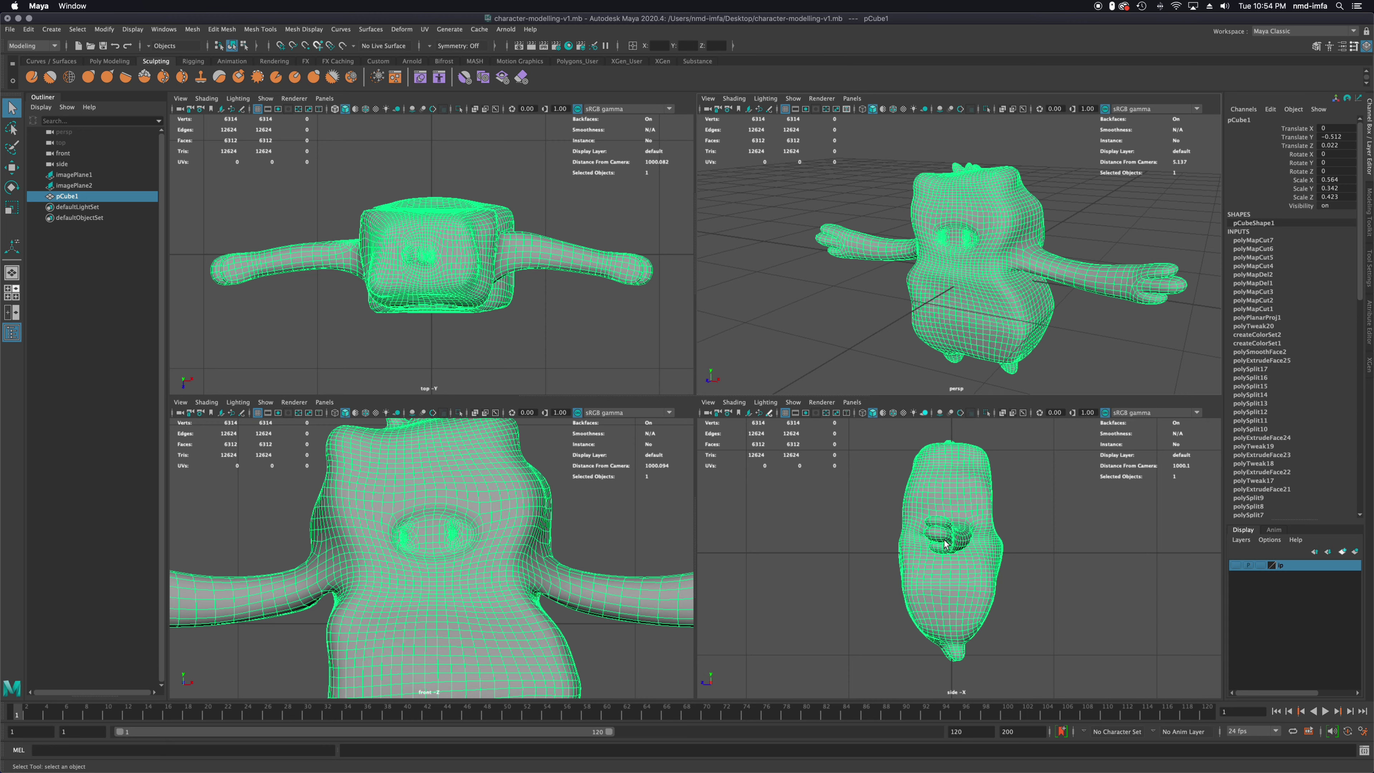
Switch to the UV Editing workspace and show only the perspective view beside the UV Editor
click(1369, 219)
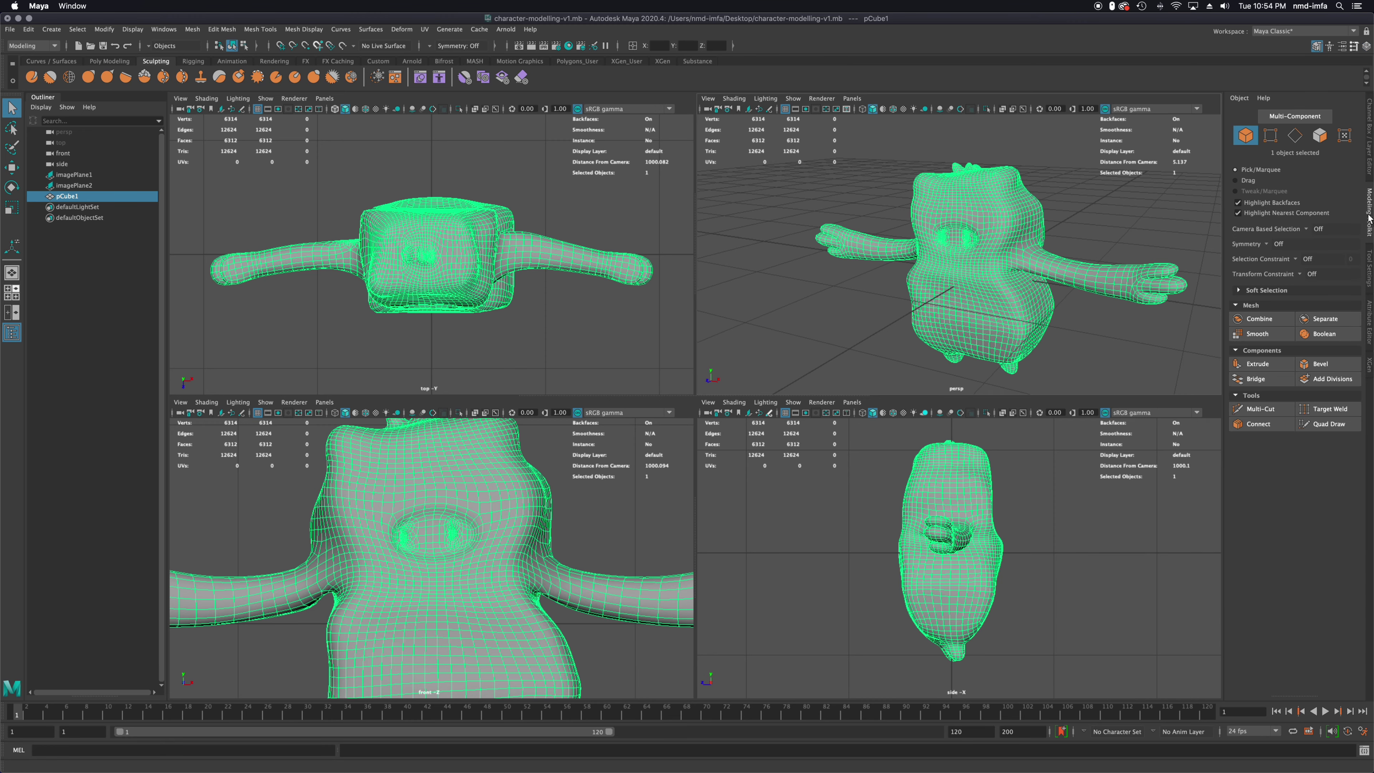
click(1370, 319)
click(1276, 30)
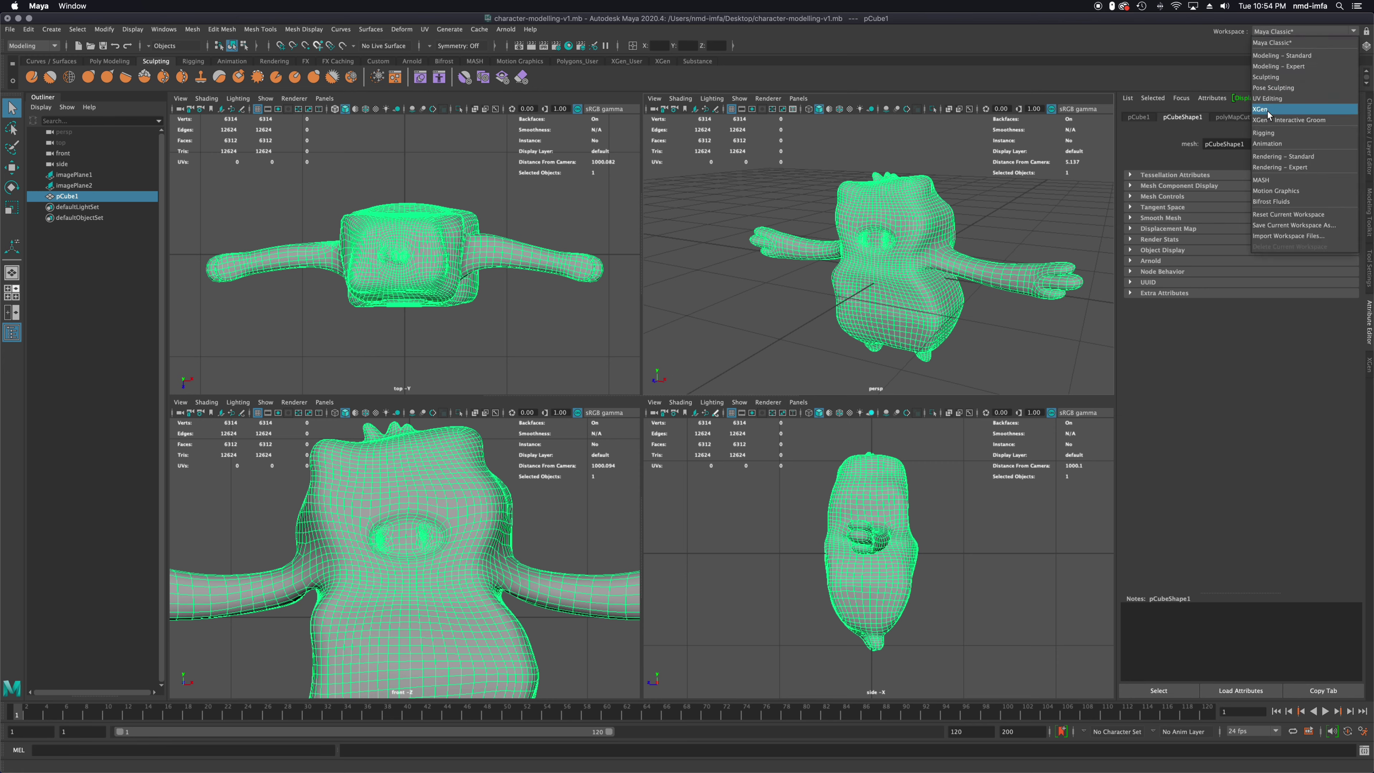
click(1289, 99)
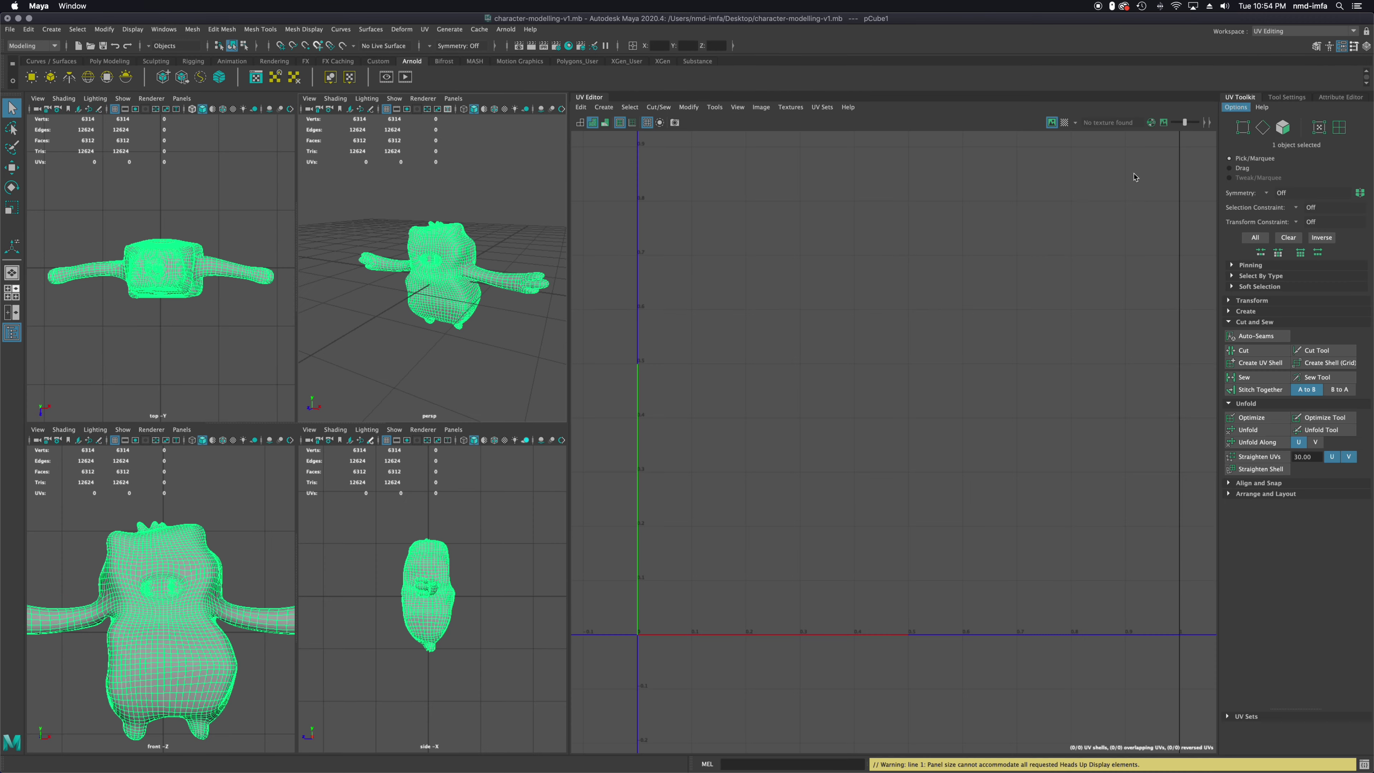
alt+middle_drag(751, 436, 815, 376)
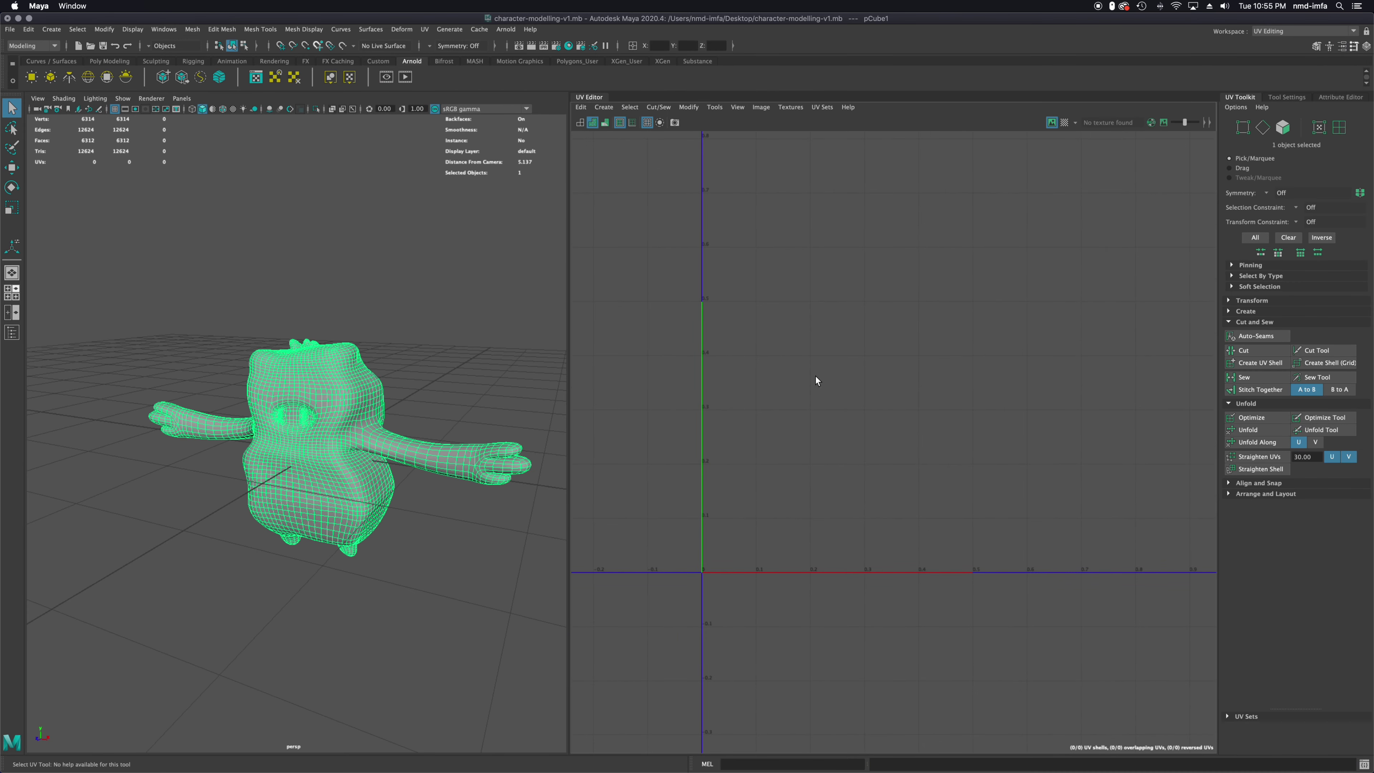
scroll(304, 467, up, 3)
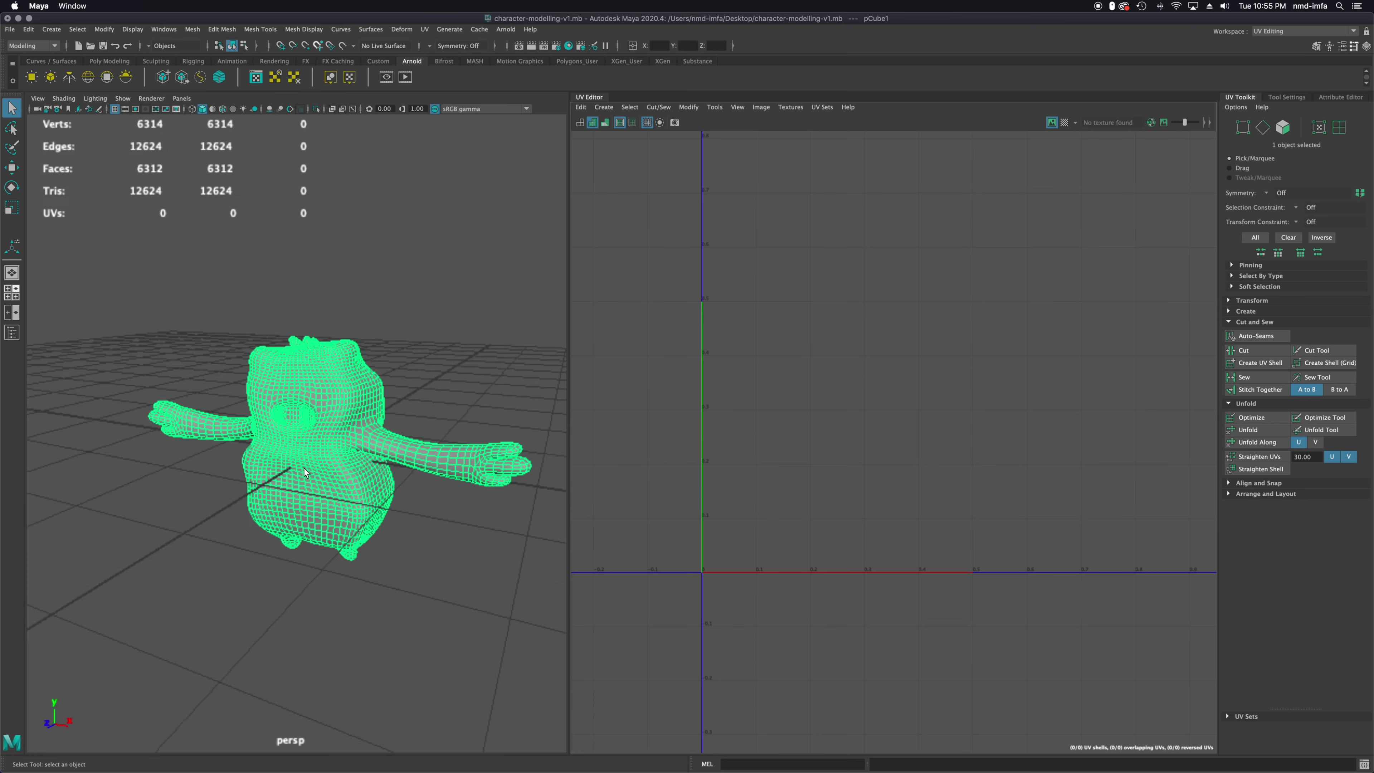
Select the whole character mesh and create camera-based UVs for it from the perspective view
scroll(304, 468, down, 3)
scroll(424, 383, up, 3)
alt+drag(447, 356, 376, 377)
drag(93, 273, 562, 628)
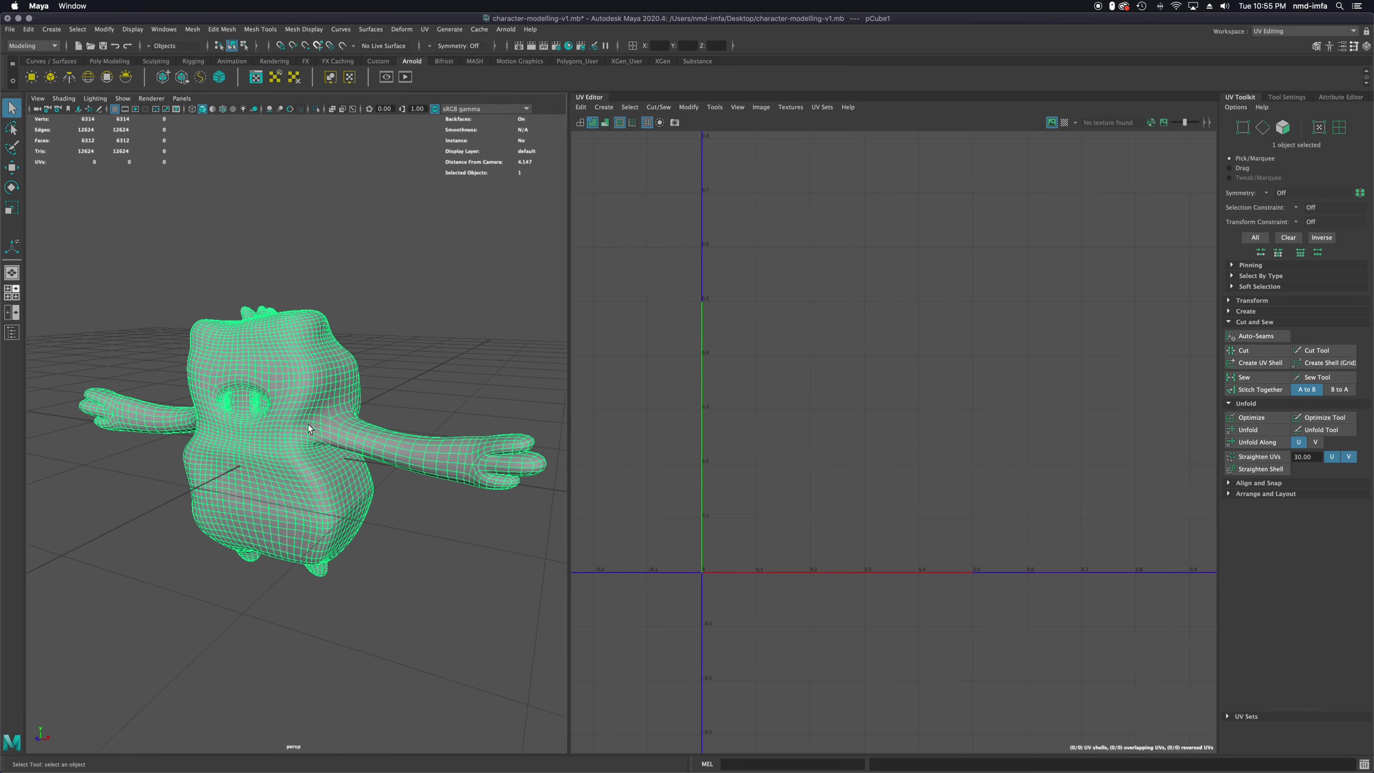
click(426, 30)
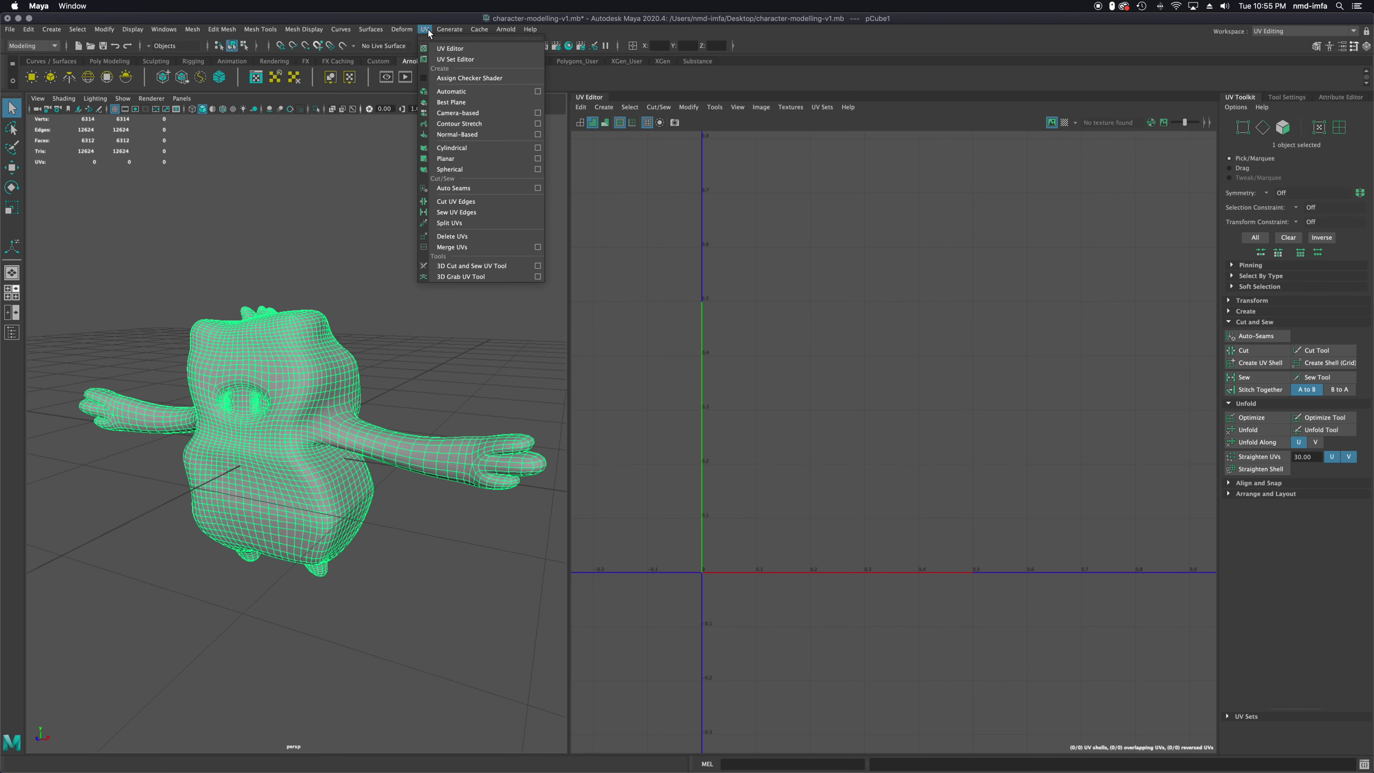
click(360, 249)
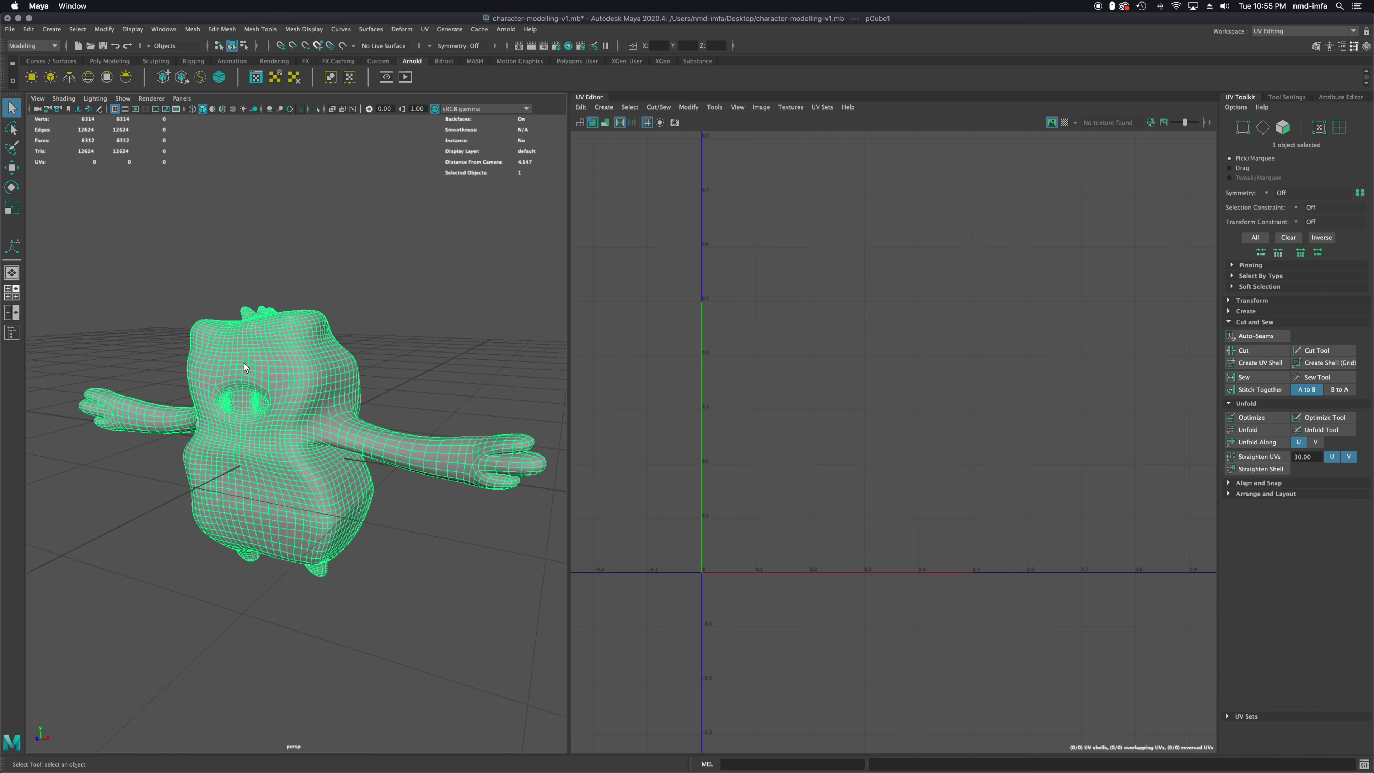
click(140, 300)
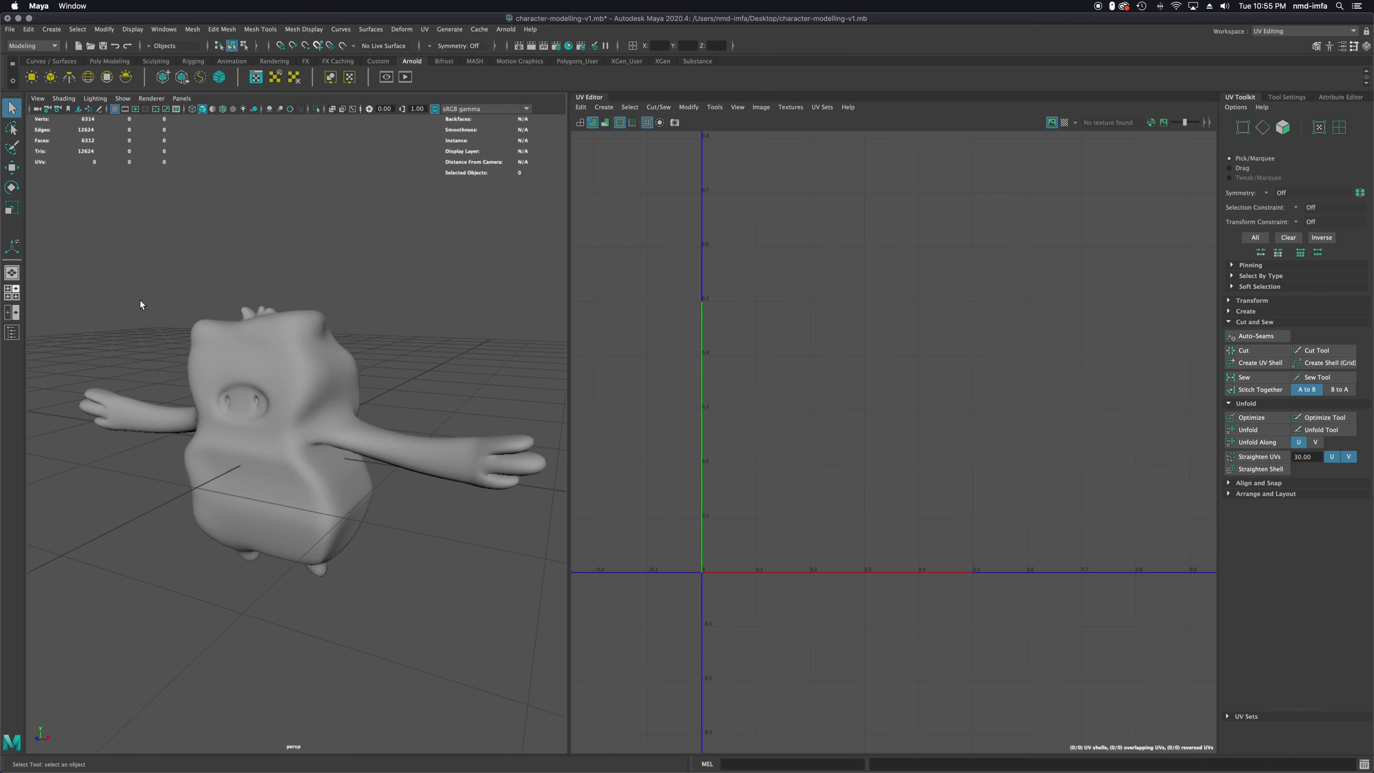
click(225, 363)
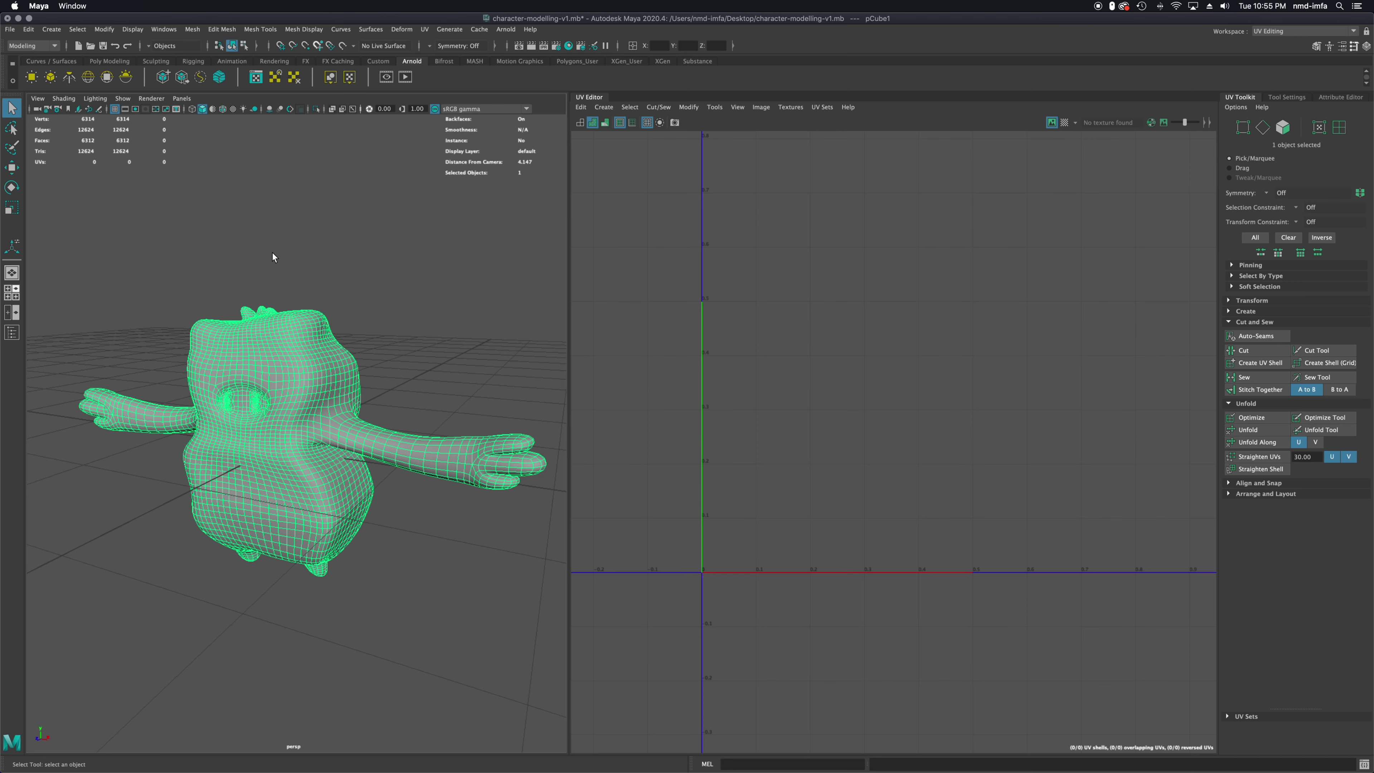
click(424, 29)
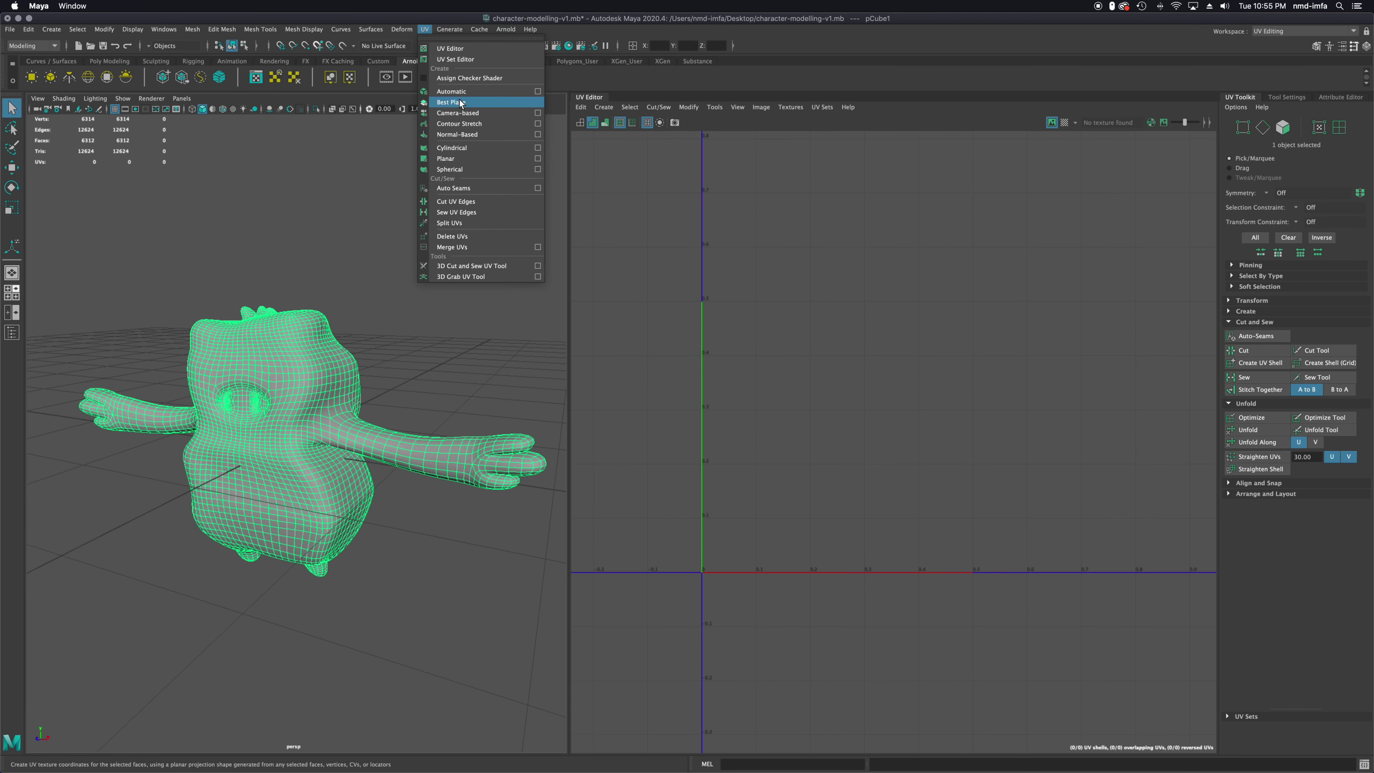
click(459, 113)
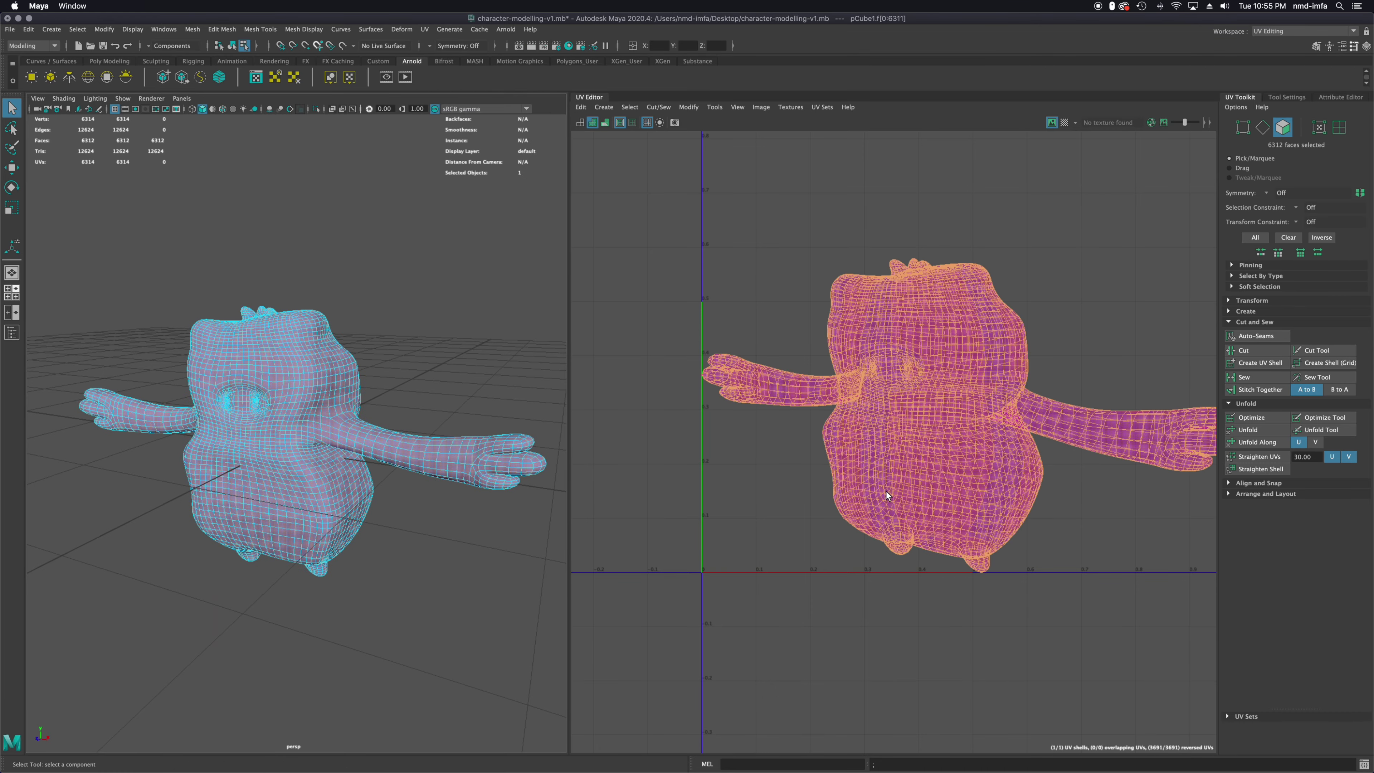
Examine the projected UV shell and its face shading on the character's front, back, underside and head
scroll(896, 484, up, 4)
scroll(905, 487, down, 2)
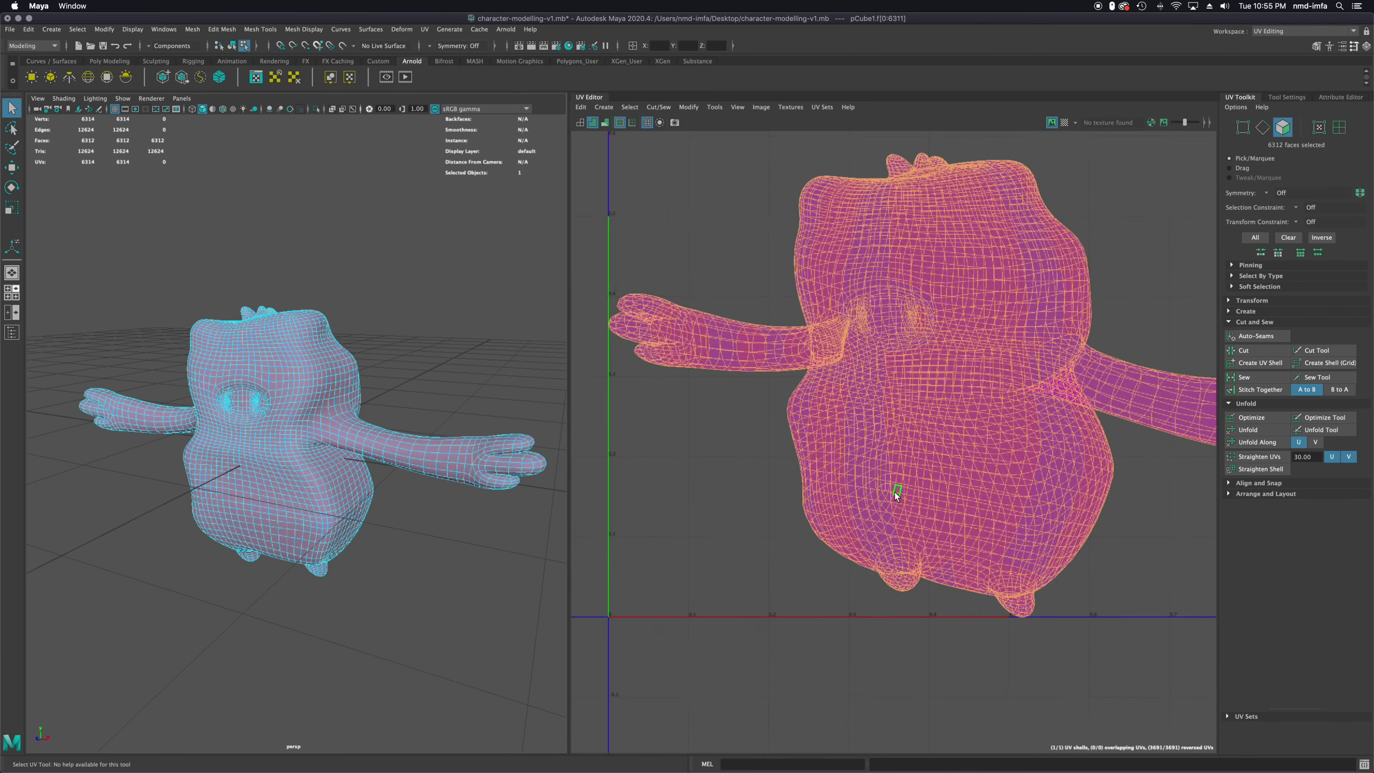
scroll(895, 492, down, 3)
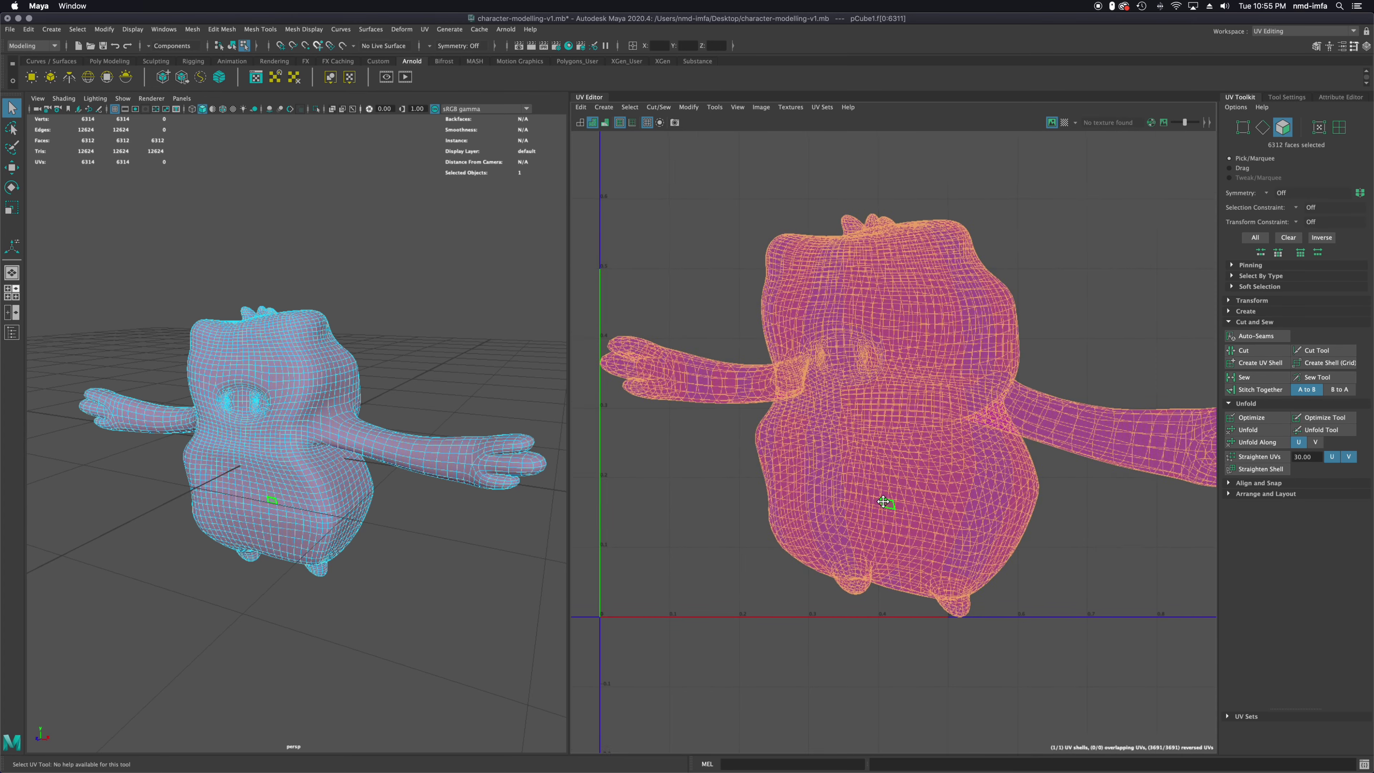
scroll(876, 511, down, 1)
scroll(872, 517, down, 1)
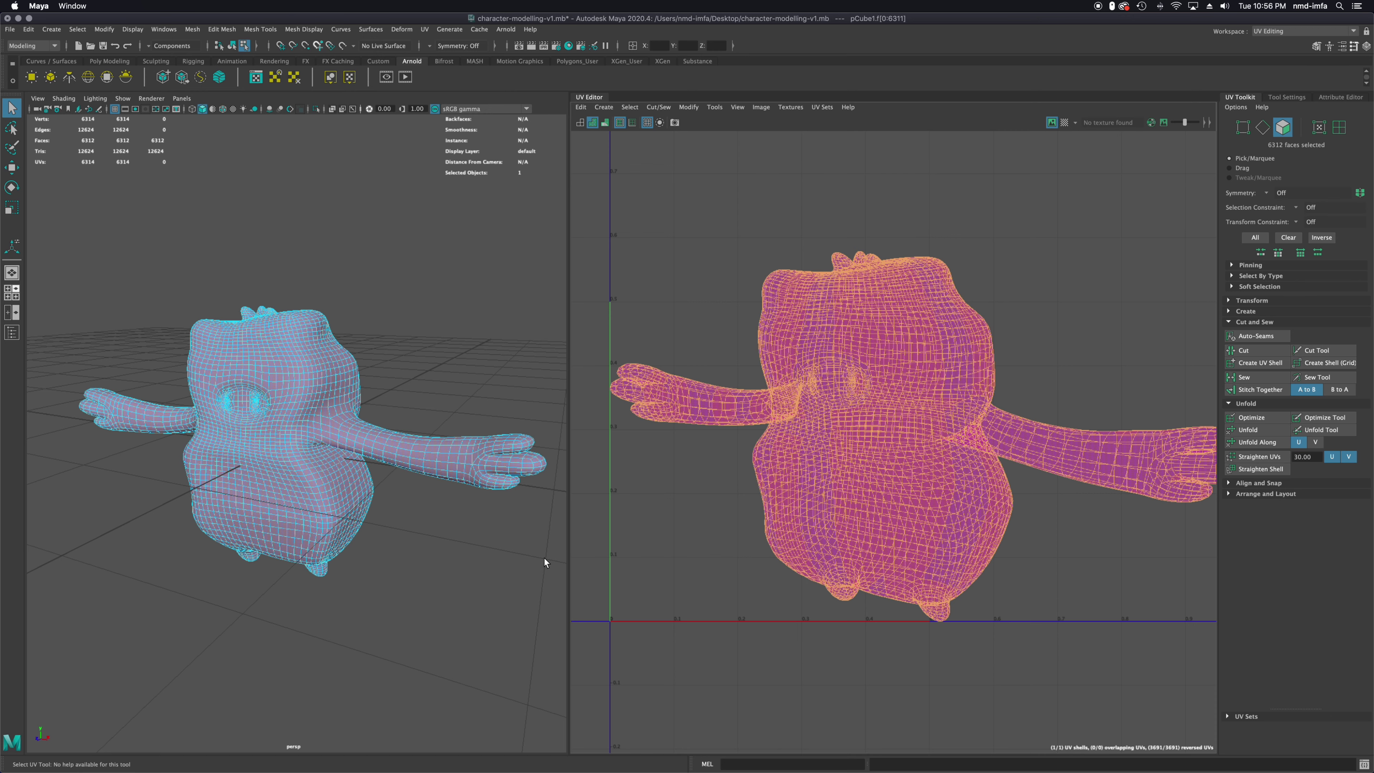
click(425, 30)
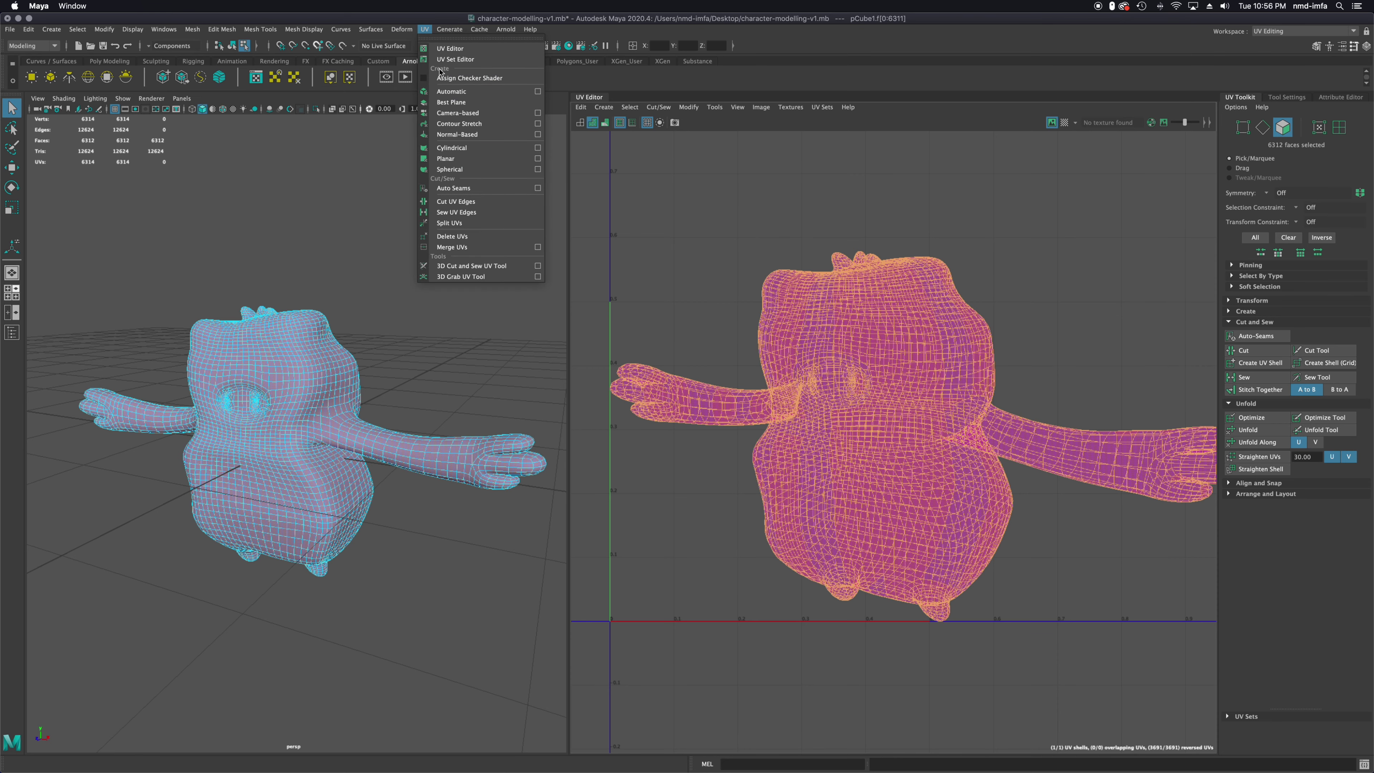
click(425, 31)
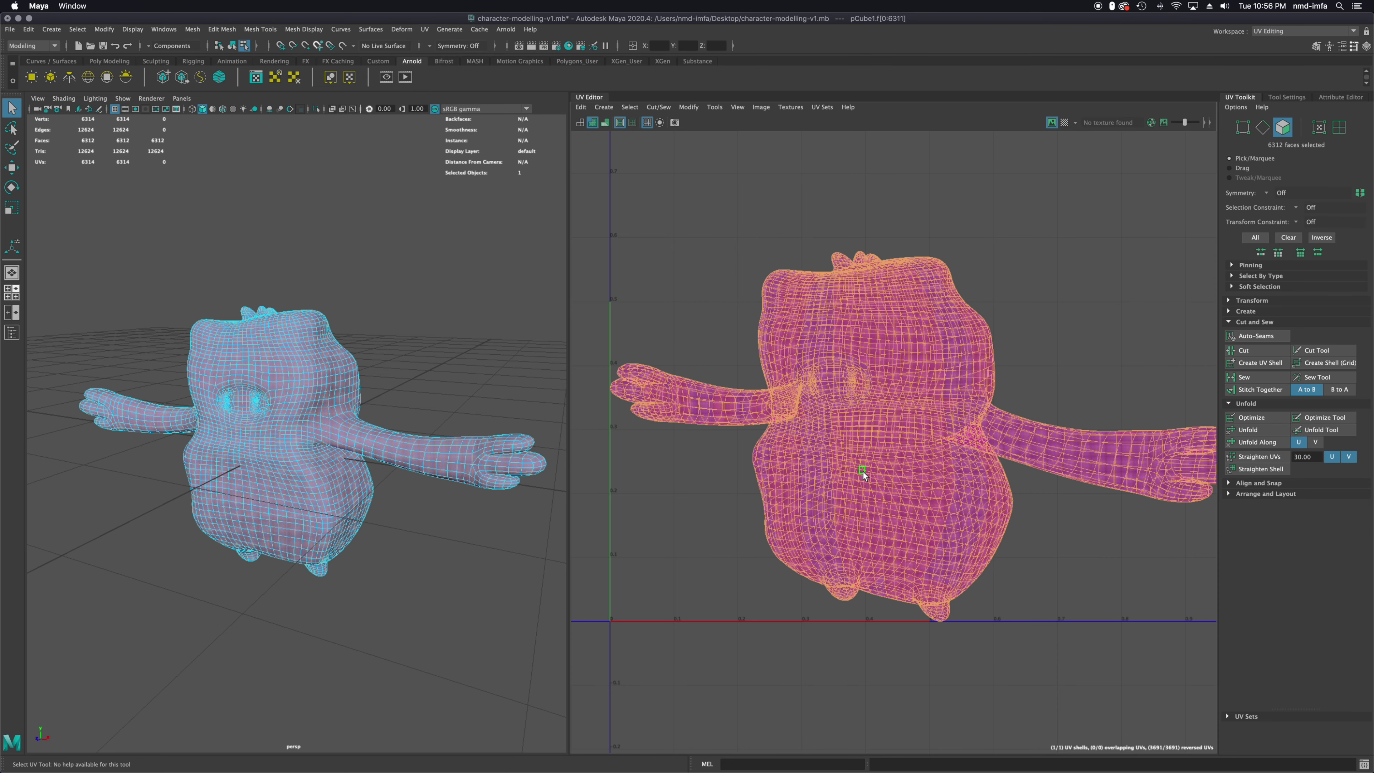
mouse_move(866, 474)
alt+middle_down()
mouse_move(874, 465)
mouse_move(846, 470)
alt+middle_up()
scroll(329, 513, up, 5)
alt+drag(373, 533, 125, 540)
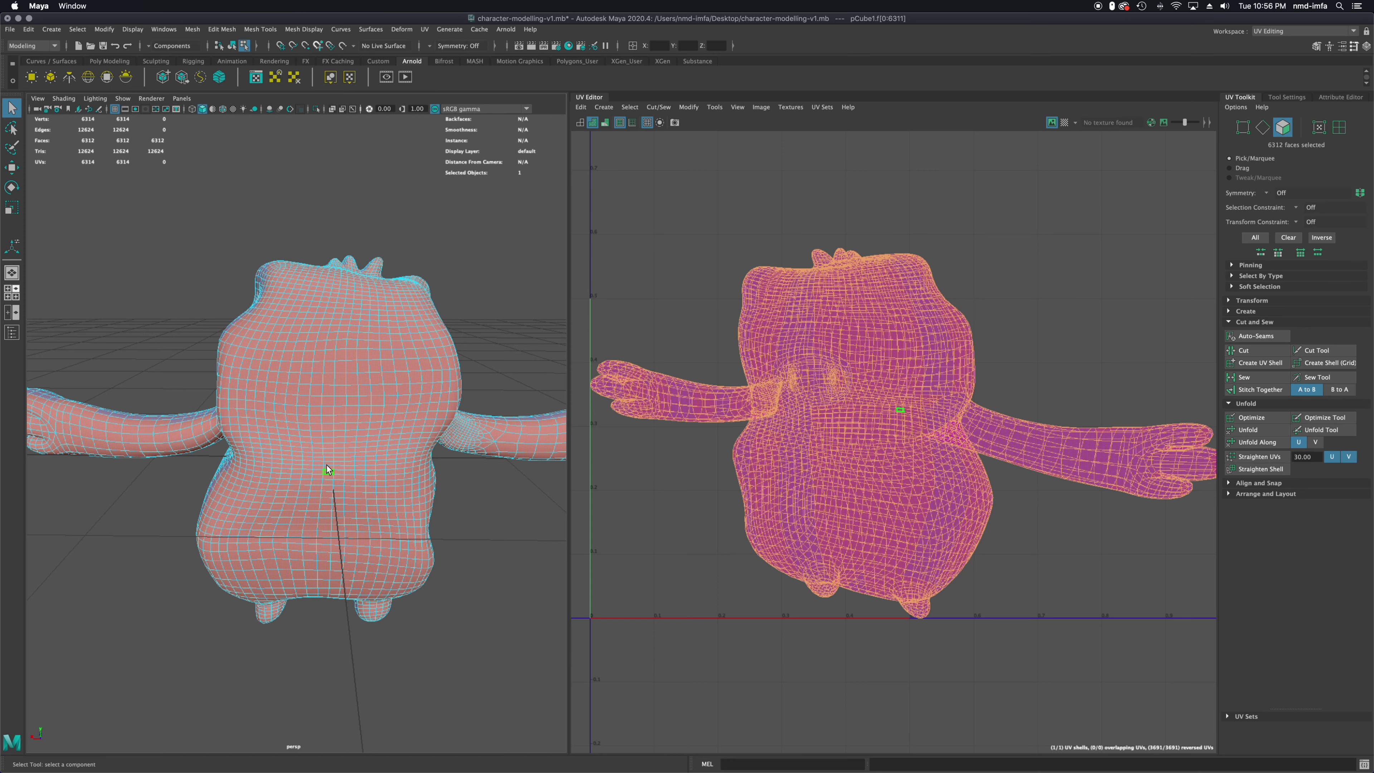
alt+drag(217, 500, 363, 457)
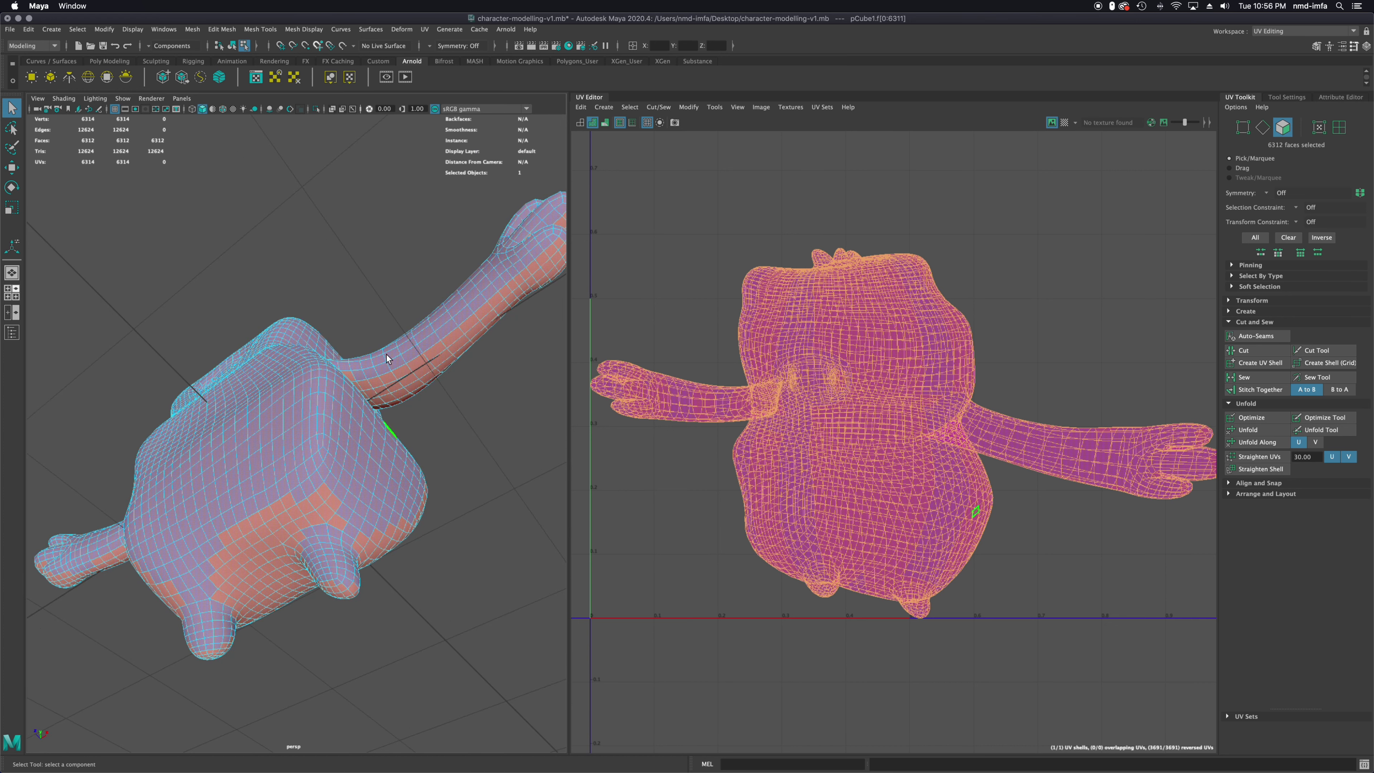
alt+drag(530, 274, 400, 425)
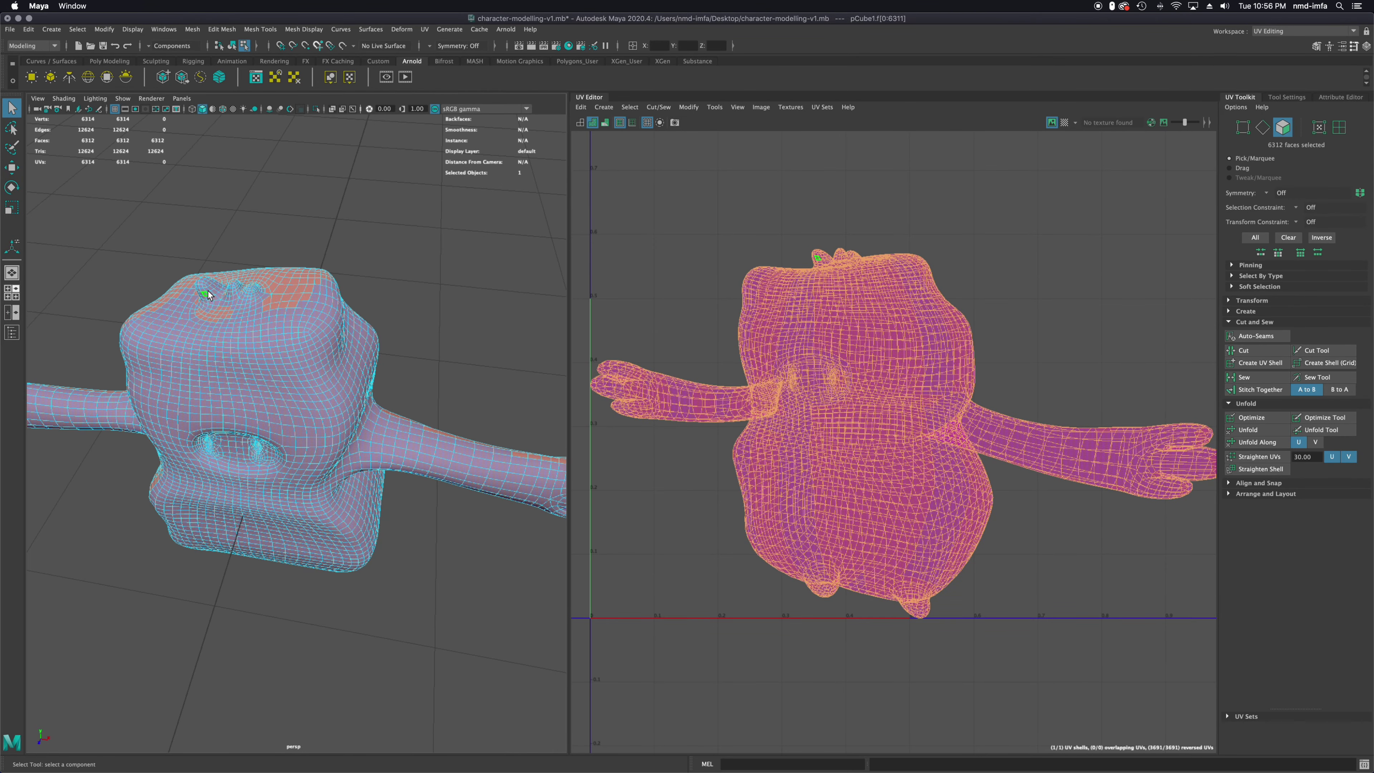
alt+drag(151, 412, 325, 424)
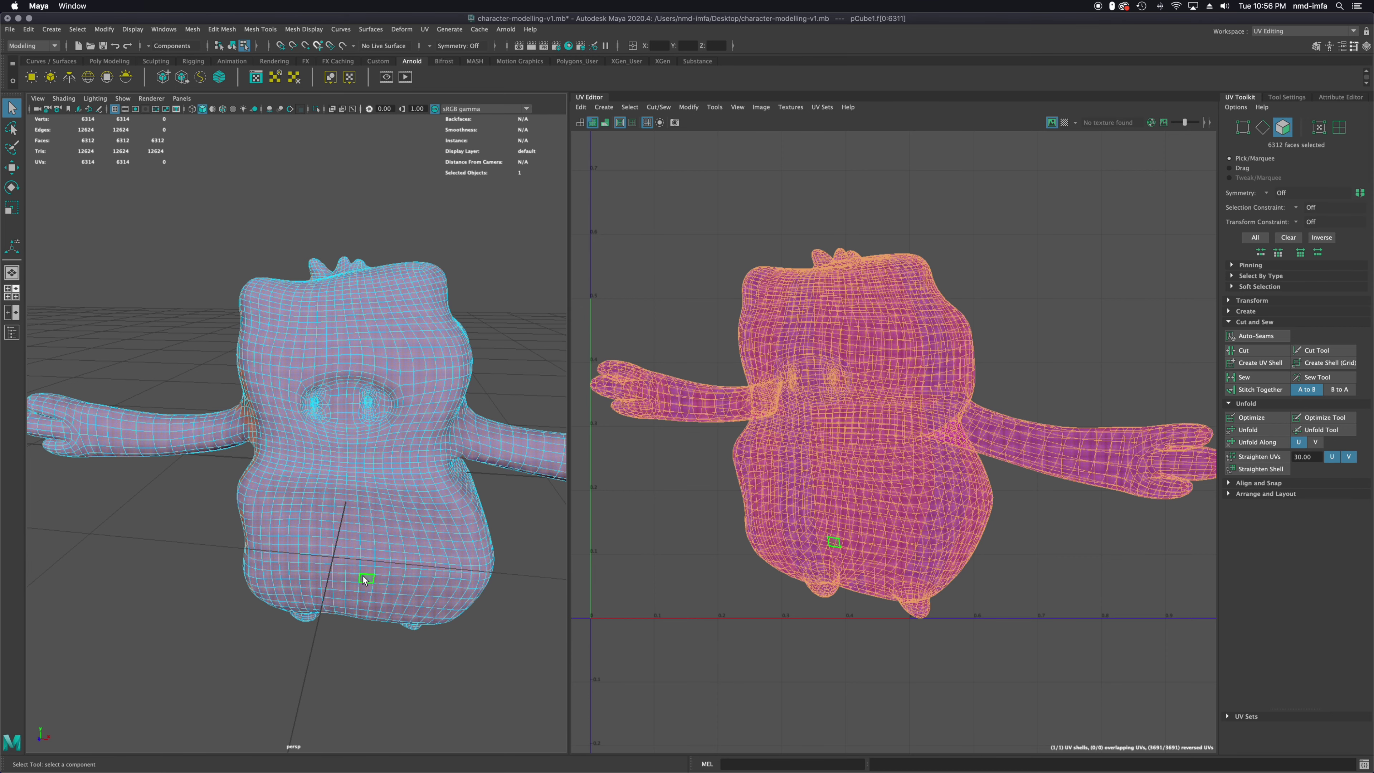
Switch to edge selection and select the first edges of the loop around the top of the character's right foot
scroll(363, 576, up, 8)
scroll(362, 578, down, 4)
alt+drag(361, 592, 363, 480)
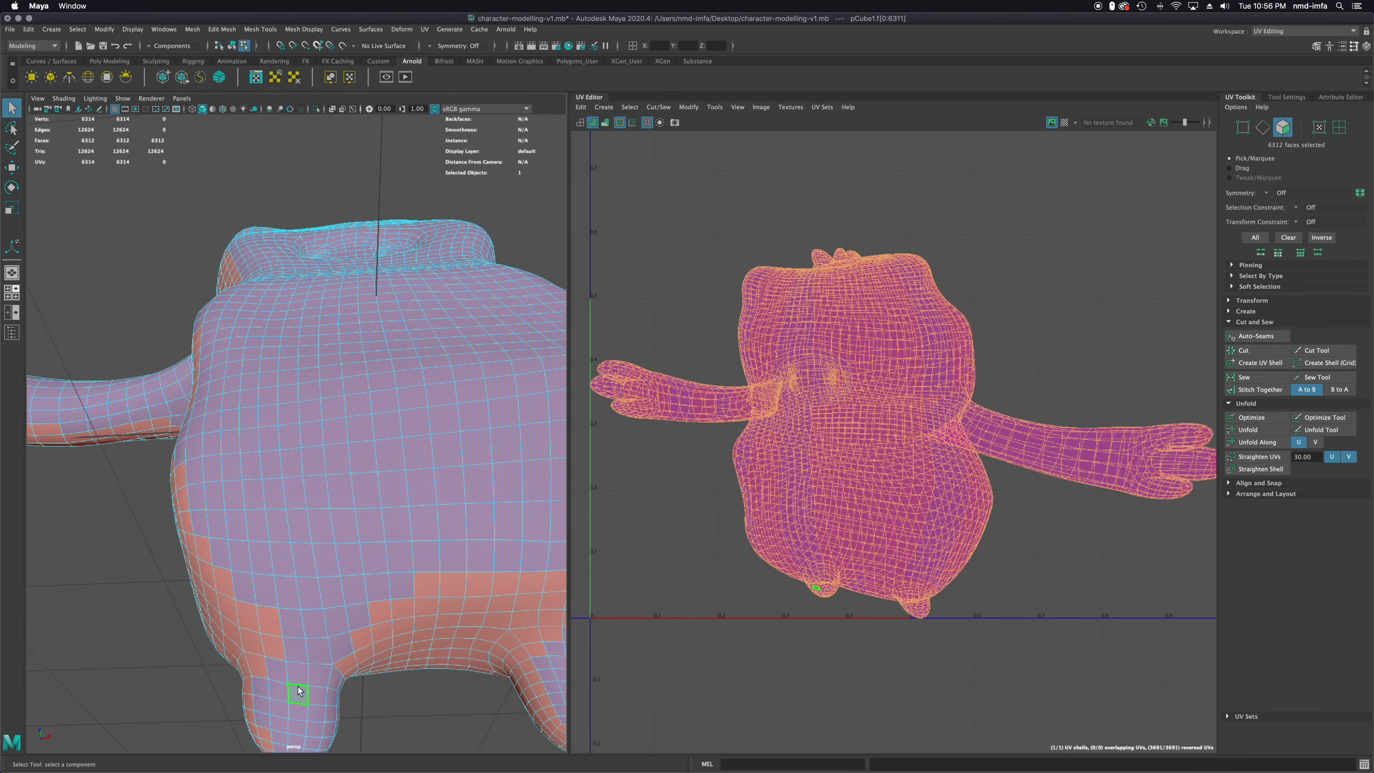
right_click(311, 671)
right_drag(306, 625, 299, 440)
click(301, 687)
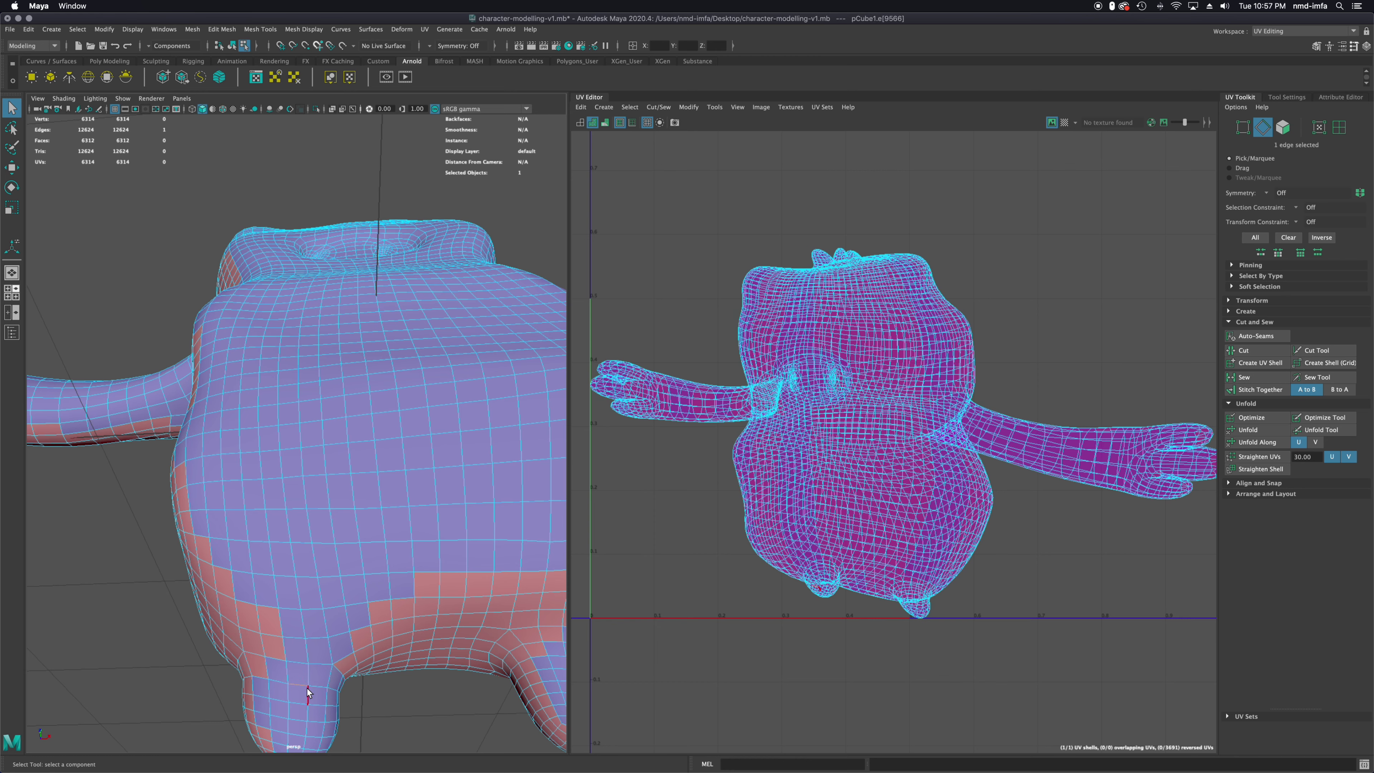
click(301, 669)
shift+double_click(318, 664)
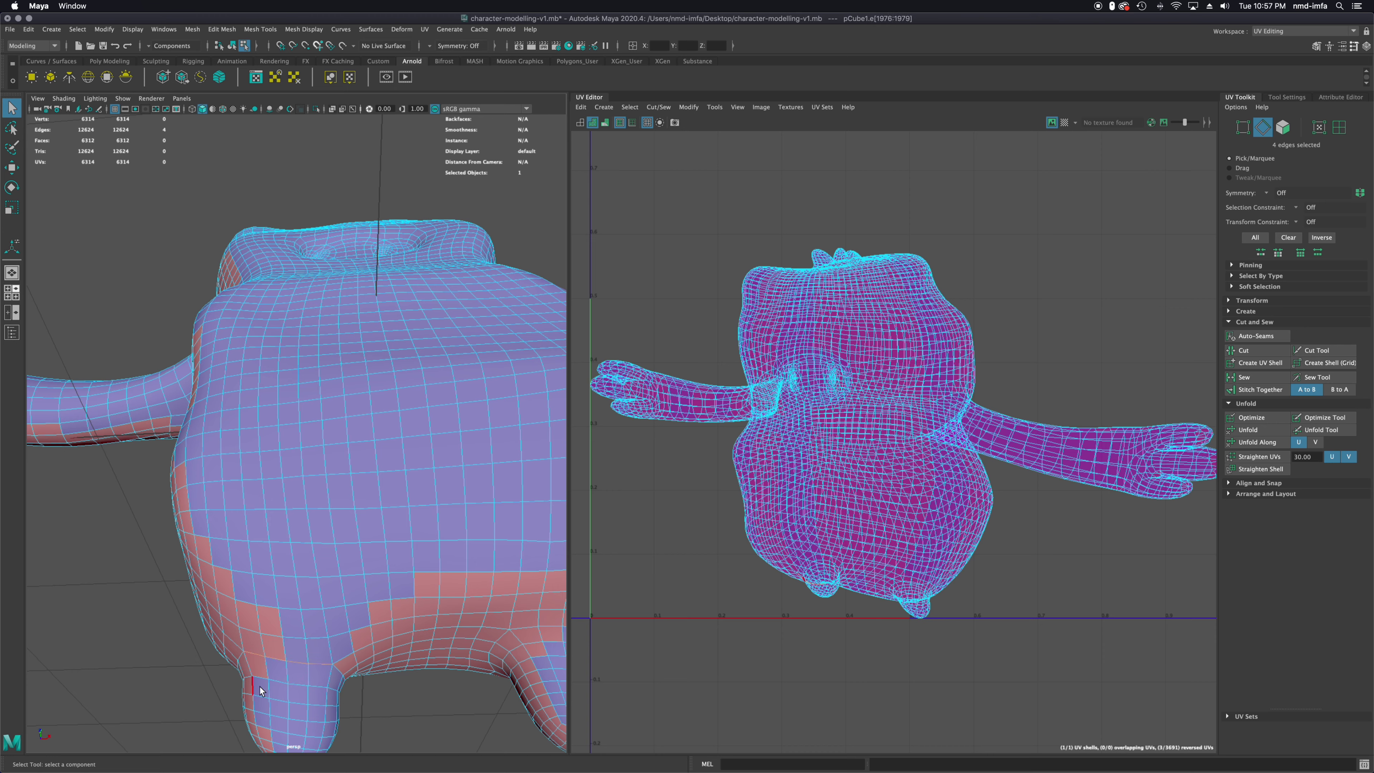
Add the remaining edges at the back and sides to complete the loop around the top of the right foot
alt+drag(279, 676, 319, 677)
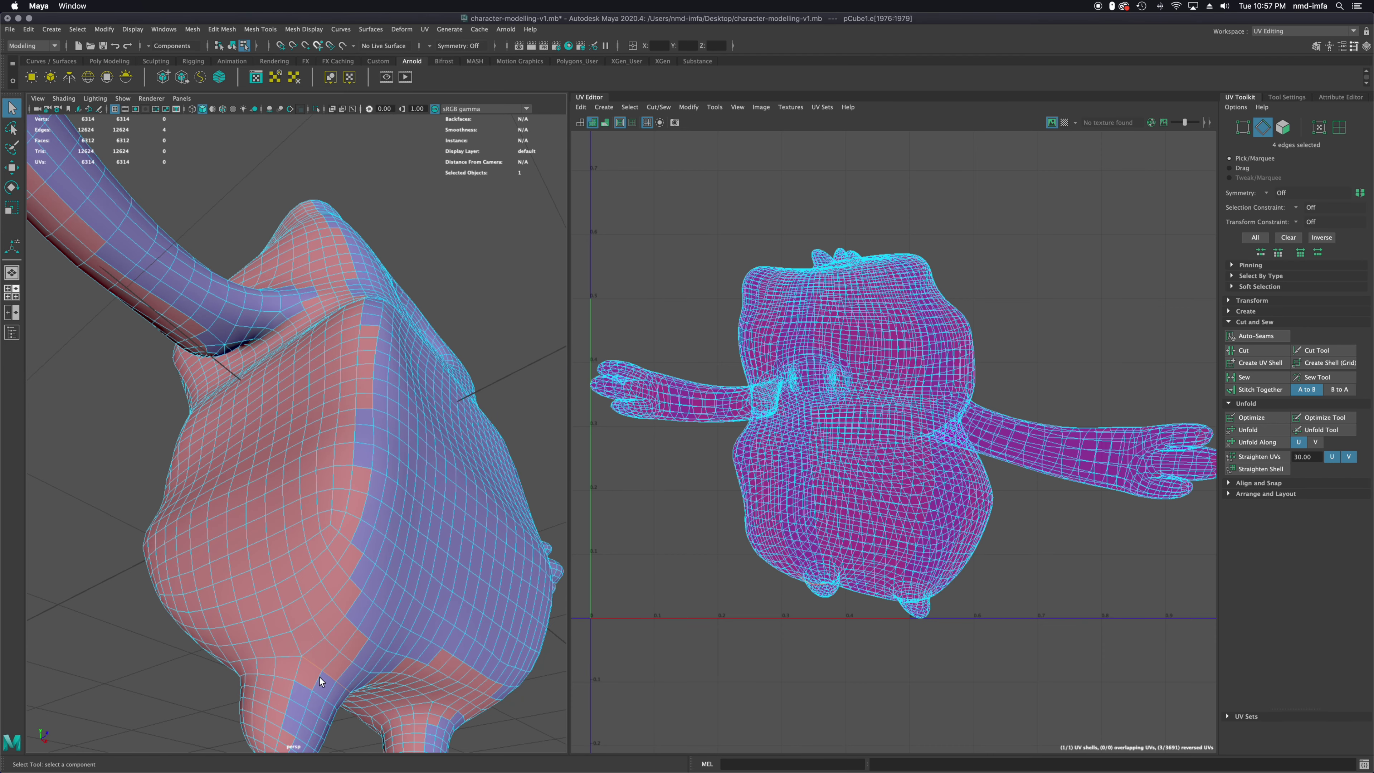
shift+click(291, 656)
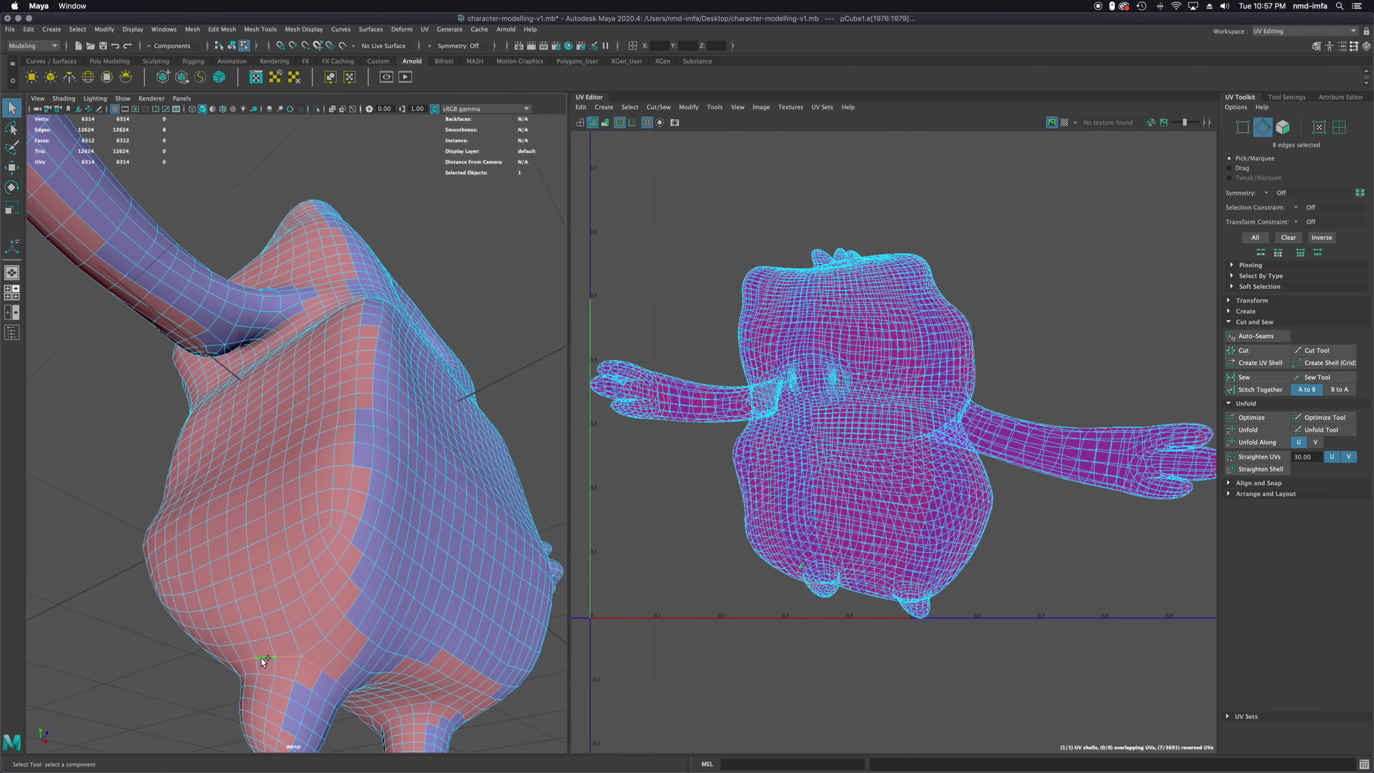
click(298, 684)
shift+click(284, 679)
shift+double_click(285, 679)
alt+drag(274, 690, 319, 617)
click(262, 642)
double_click(250, 639)
shift+double_click(221, 618)
shift+double_click(254, 616)
alt+drag(255, 617, 367, 622)
shift+double_click(281, 628)
alt+drag(281, 628, 493, 587)
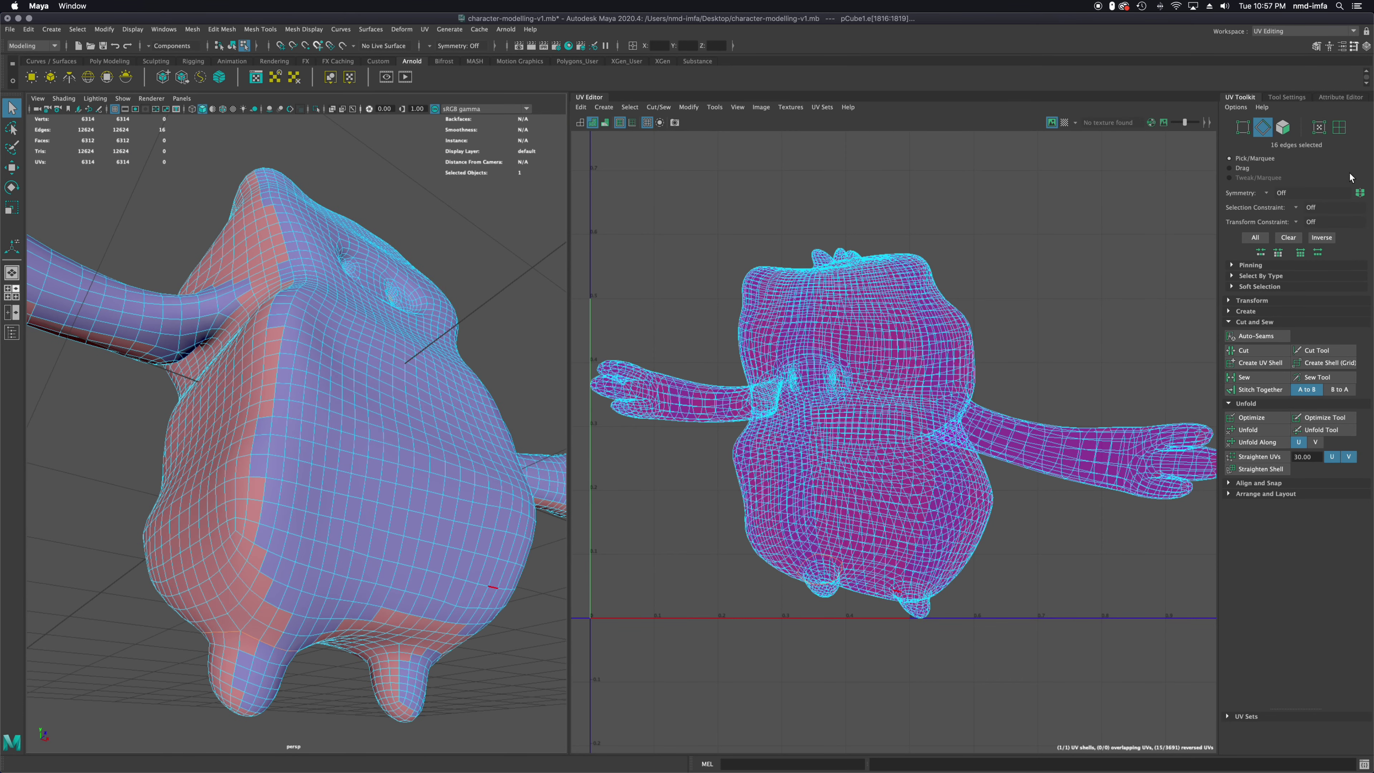
Cut the UVs along the selected edge loop to separate the right foot, and clear the selection
click(1228, 321)
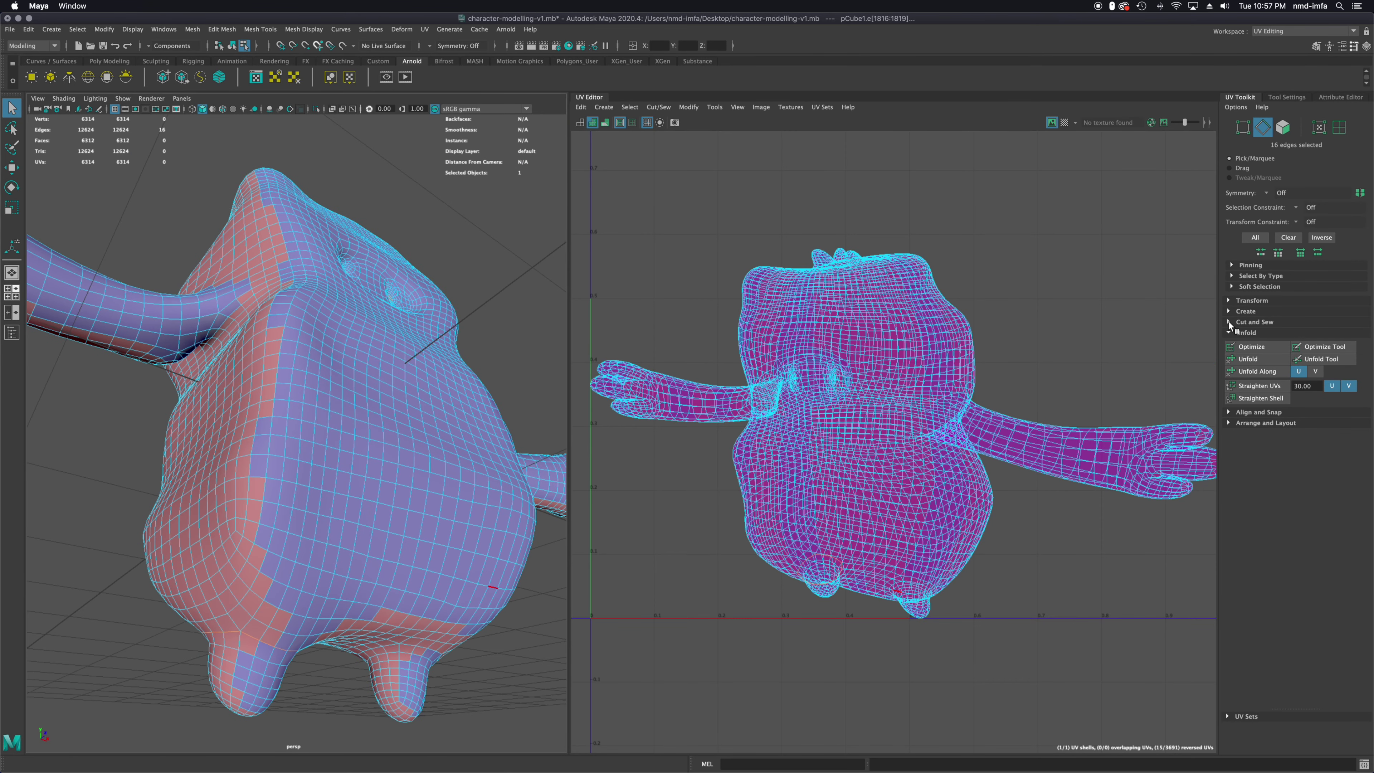
click(1230, 321)
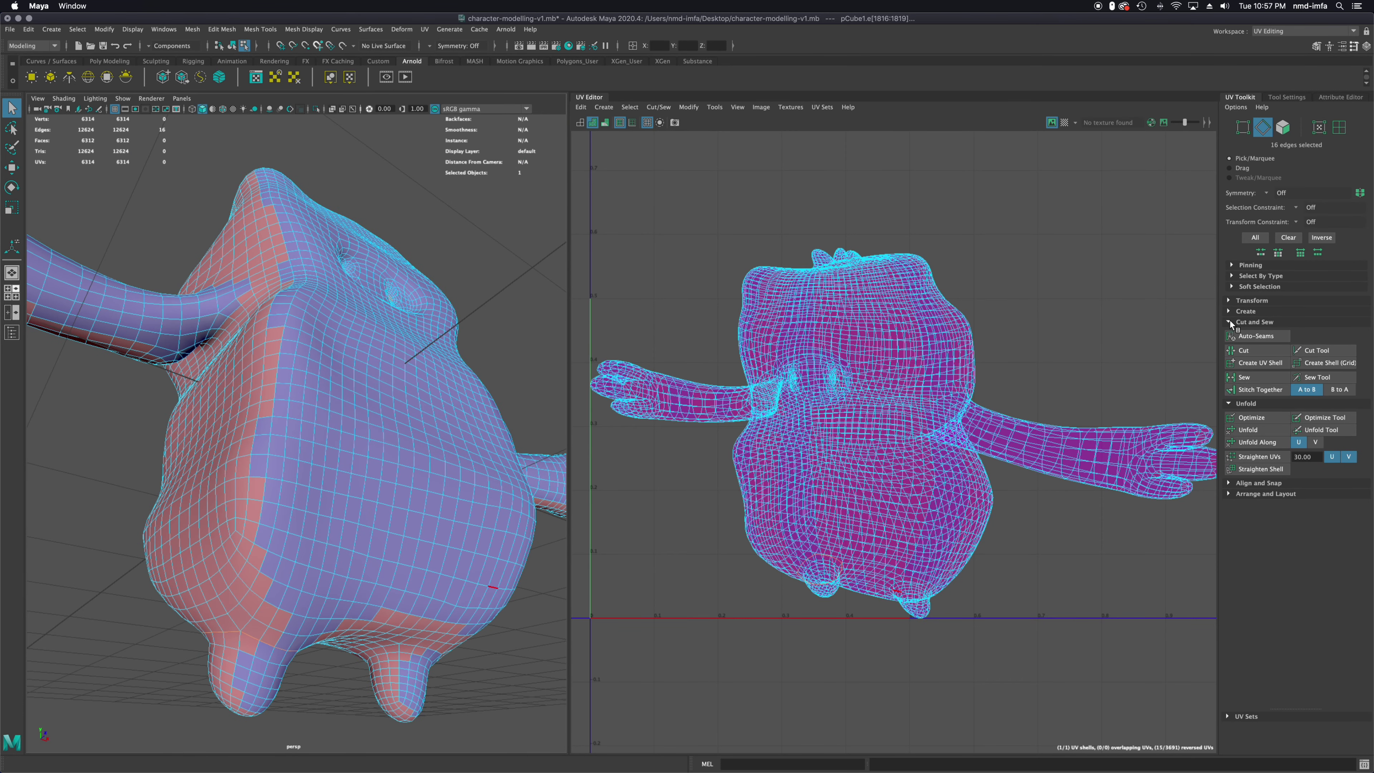
click(1250, 350)
click(317, 666)
alt+drag(312, 669, 421, 664)
alt+drag(308, 659, 621, 631)
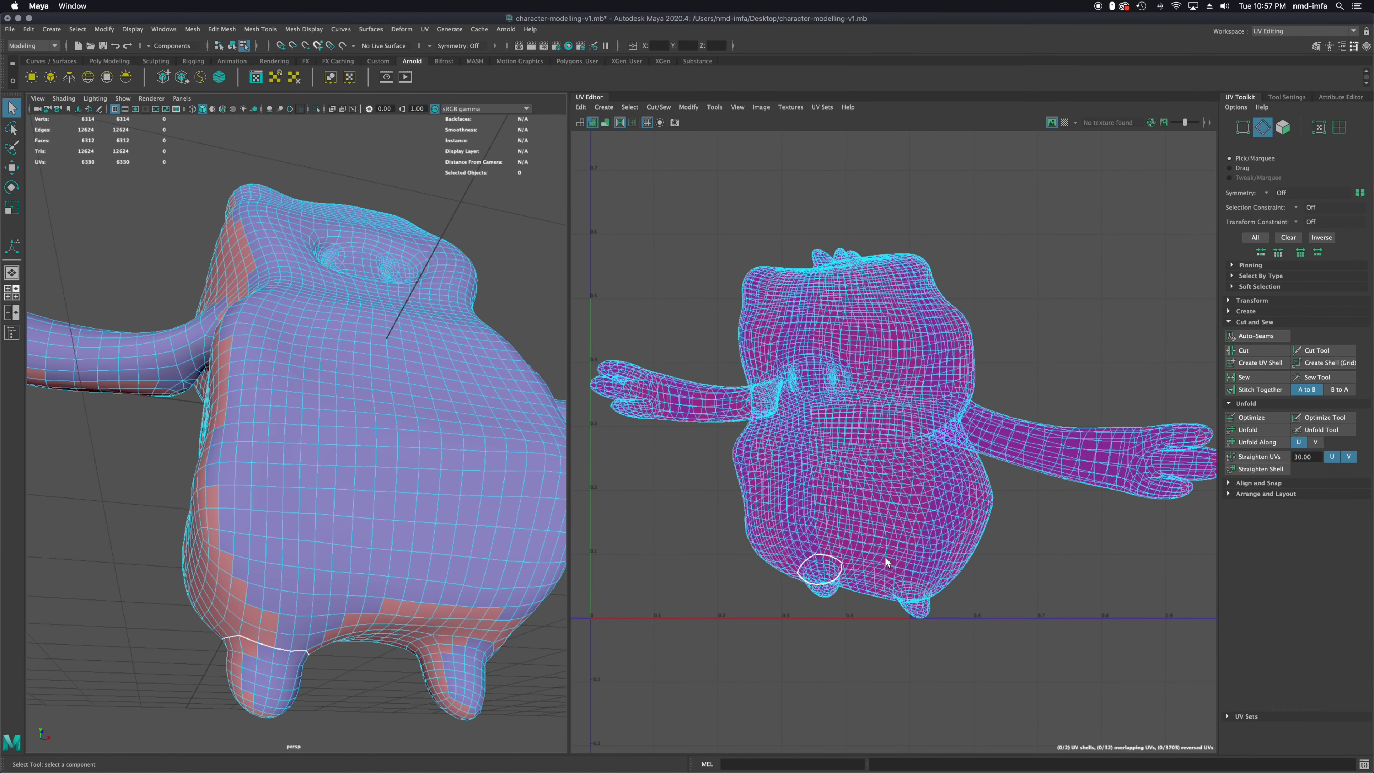
alt+drag(248, 690, 303, 622)
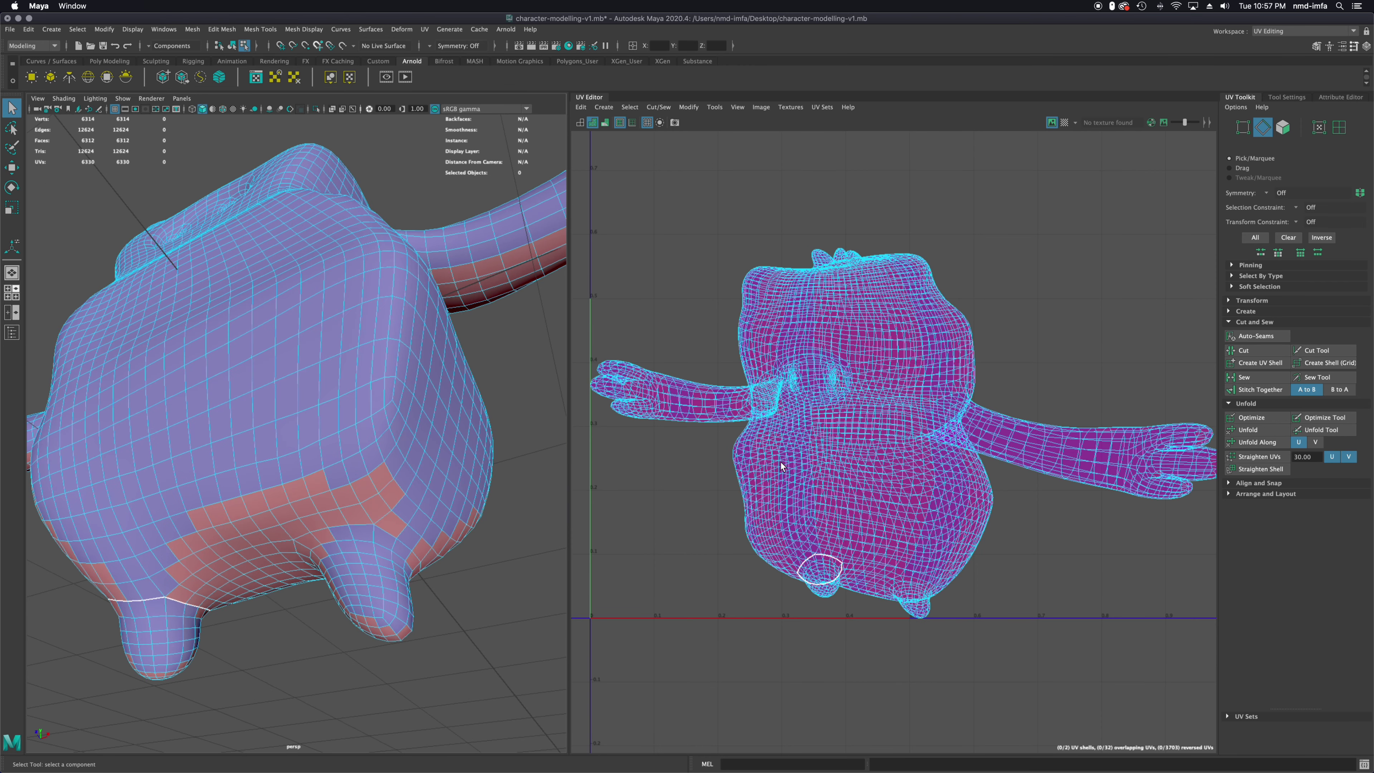
alt+drag(356, 540, 375, 562)
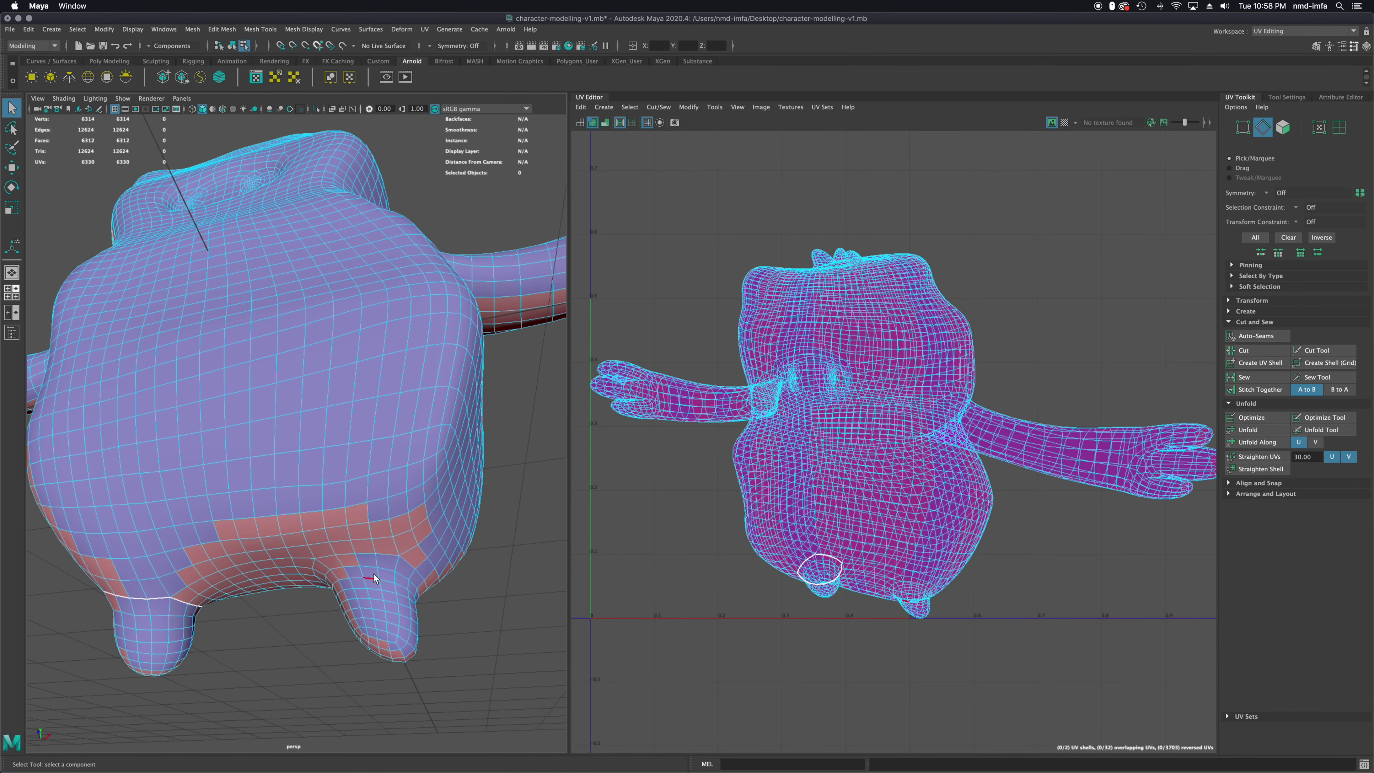
Cut the UVs along the edge loop around the top of the character's left foot, and clear the selection
double_click(376, 567)
mouse_move(386, 567)
alt+mouse_down()
mouse_move(416, 590)
mouse_move(179, 590)
mouse_move(432, 597)
alt+mouse_up()
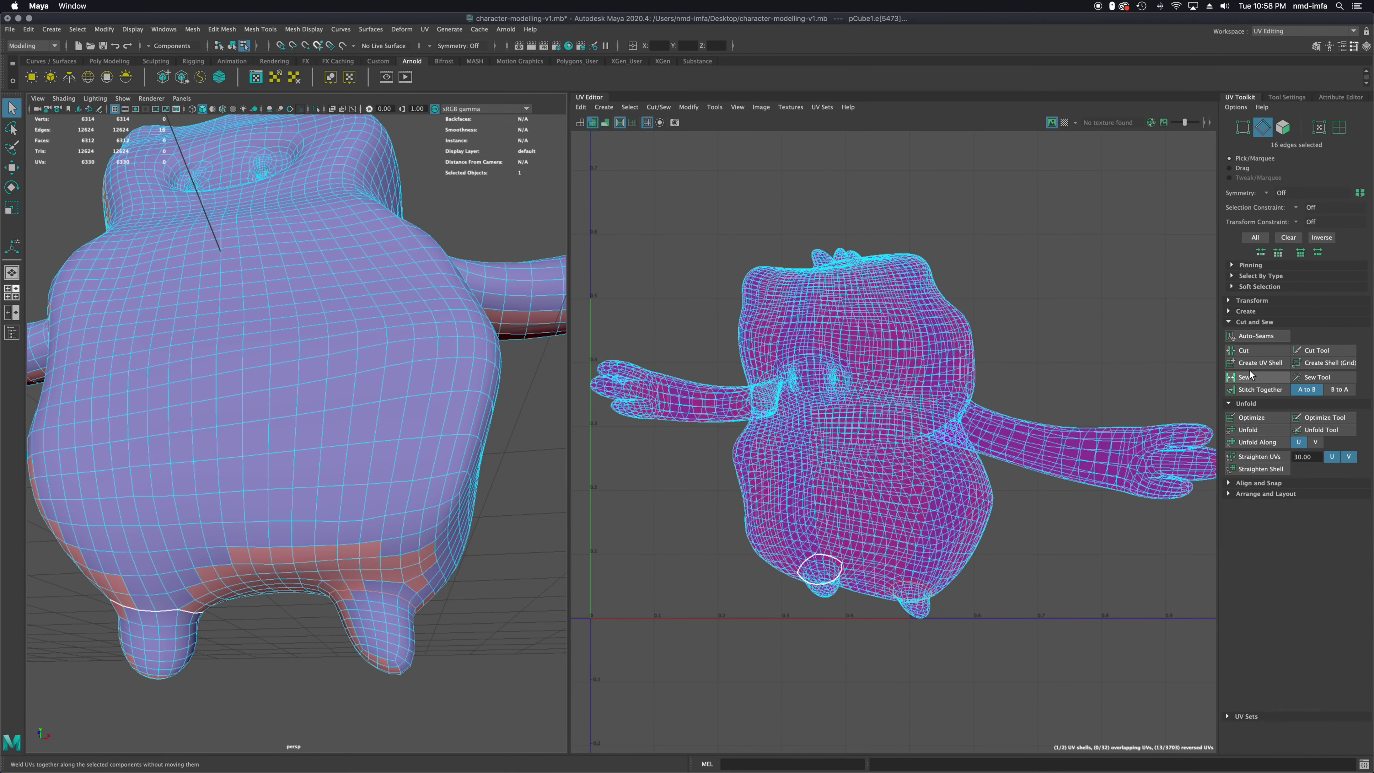
click(1247, 351)
click(500, 570)
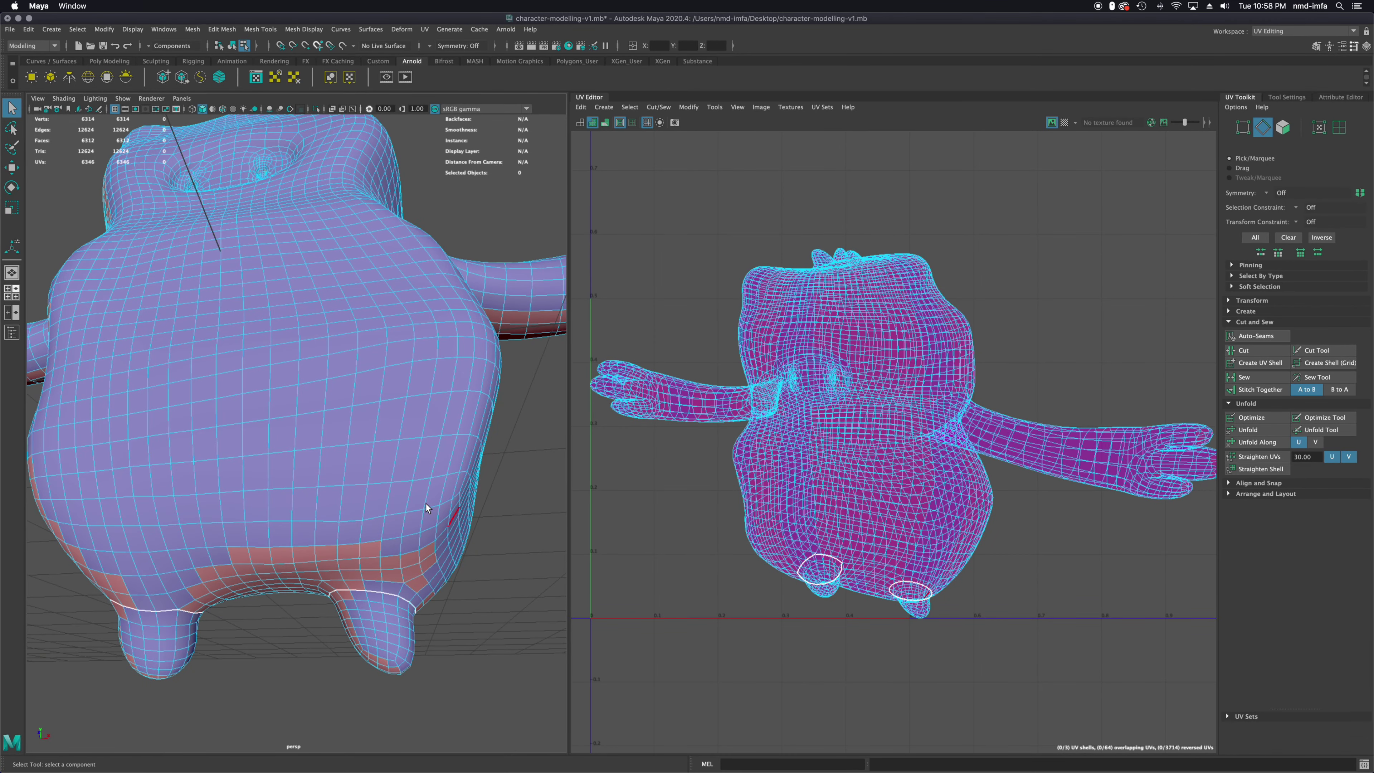
Cut the UVs along the edge loop where the character's right arm meets the body, and clear the selection
alt+drag(323, 526, 317, 473)
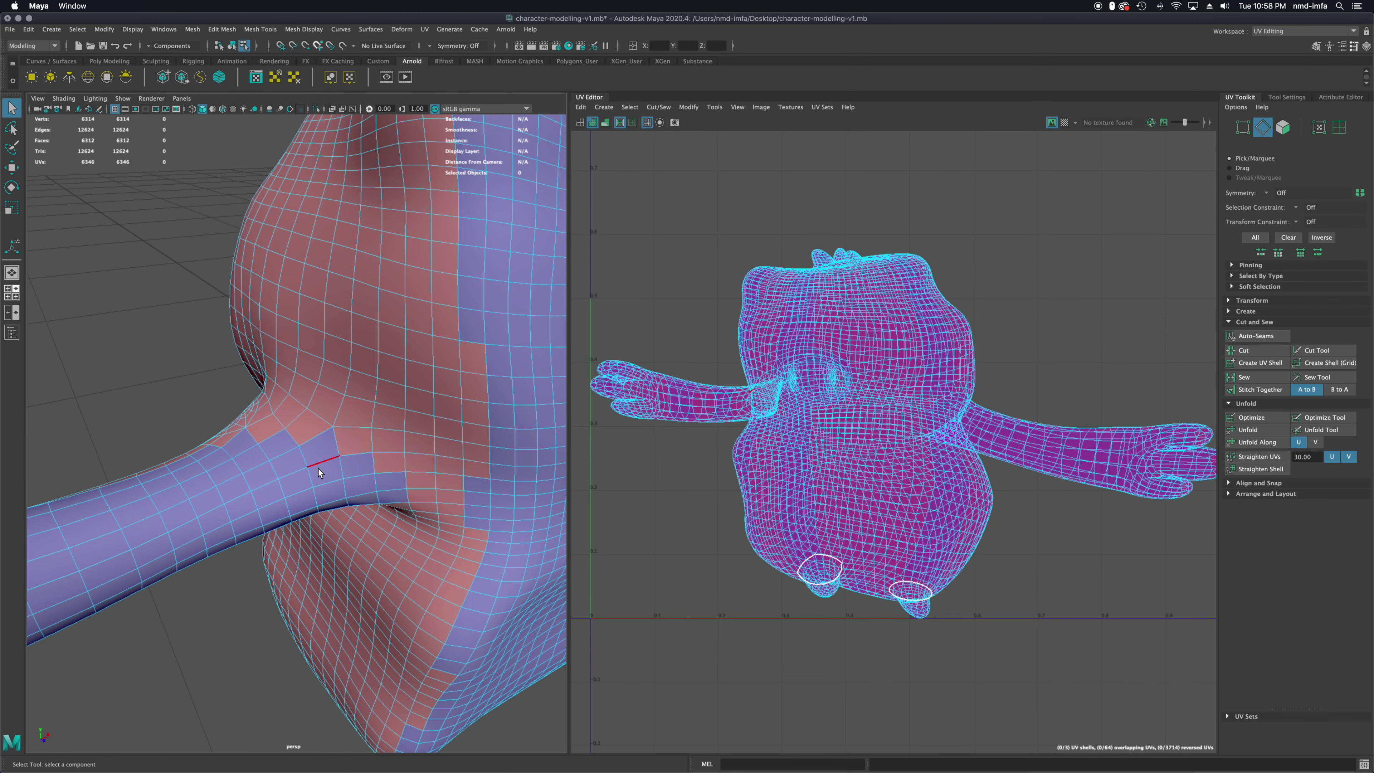
double_click(307, 460)
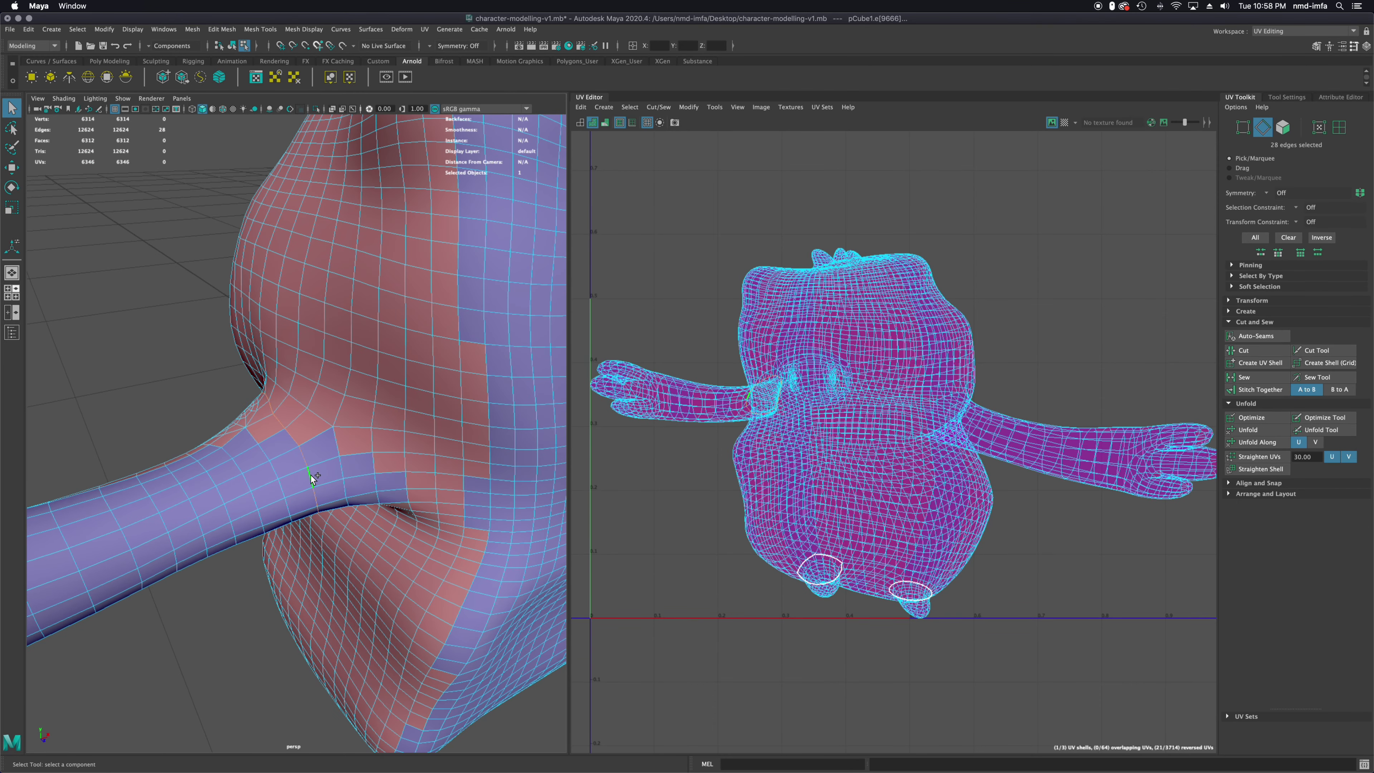
alt+drag(295, 471, 315, 434)
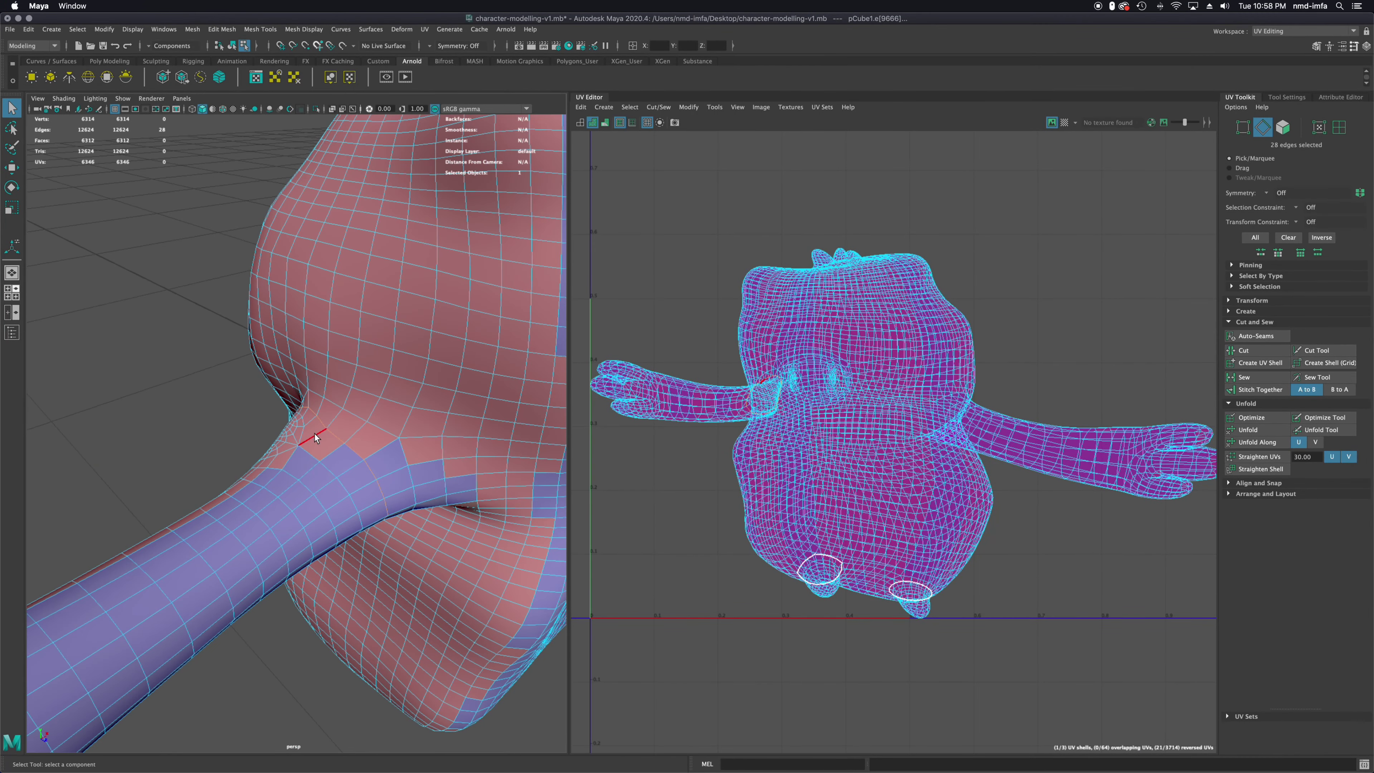
click(1244, 350)
click(243, 688)
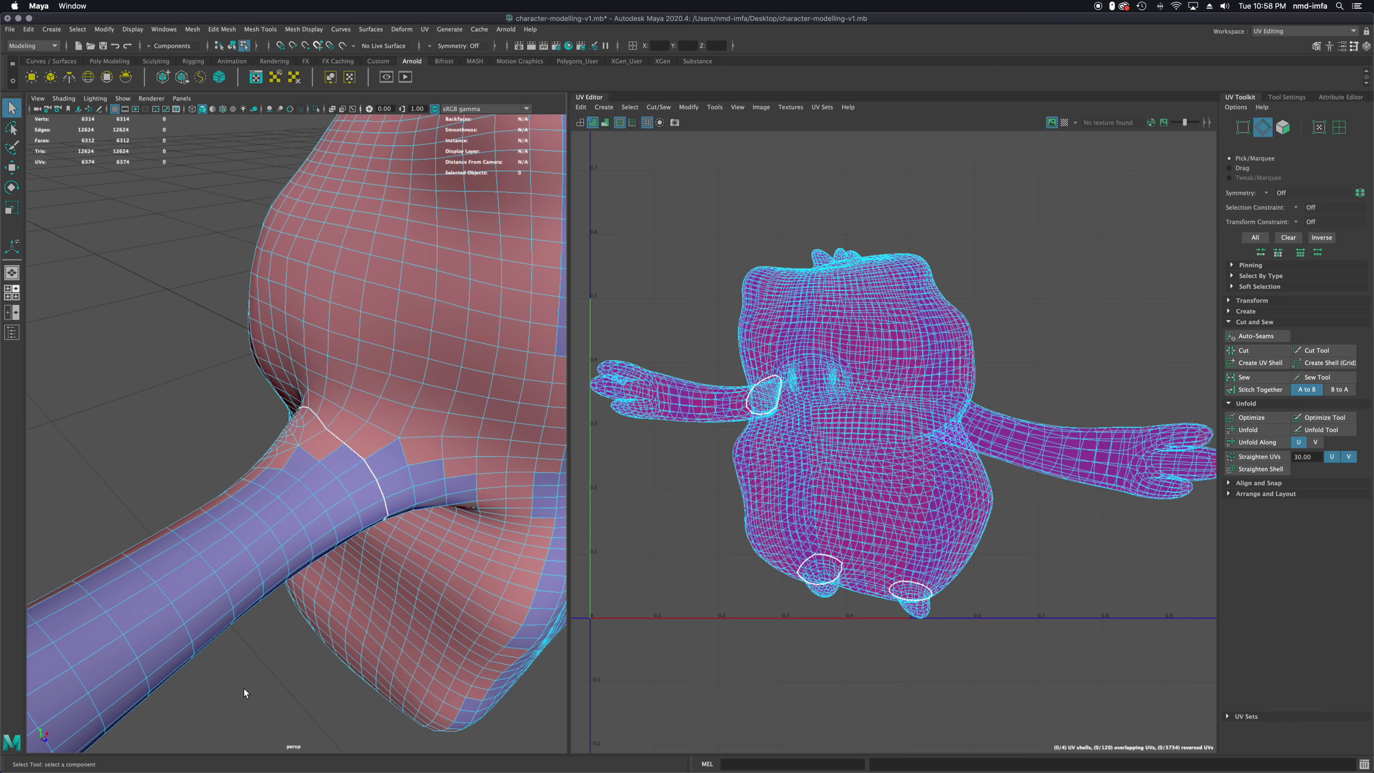
Select the first edges of the loop around the base of the character's left arm, starting at the back and upper side
alt+drag(431, 599, 351, 587)
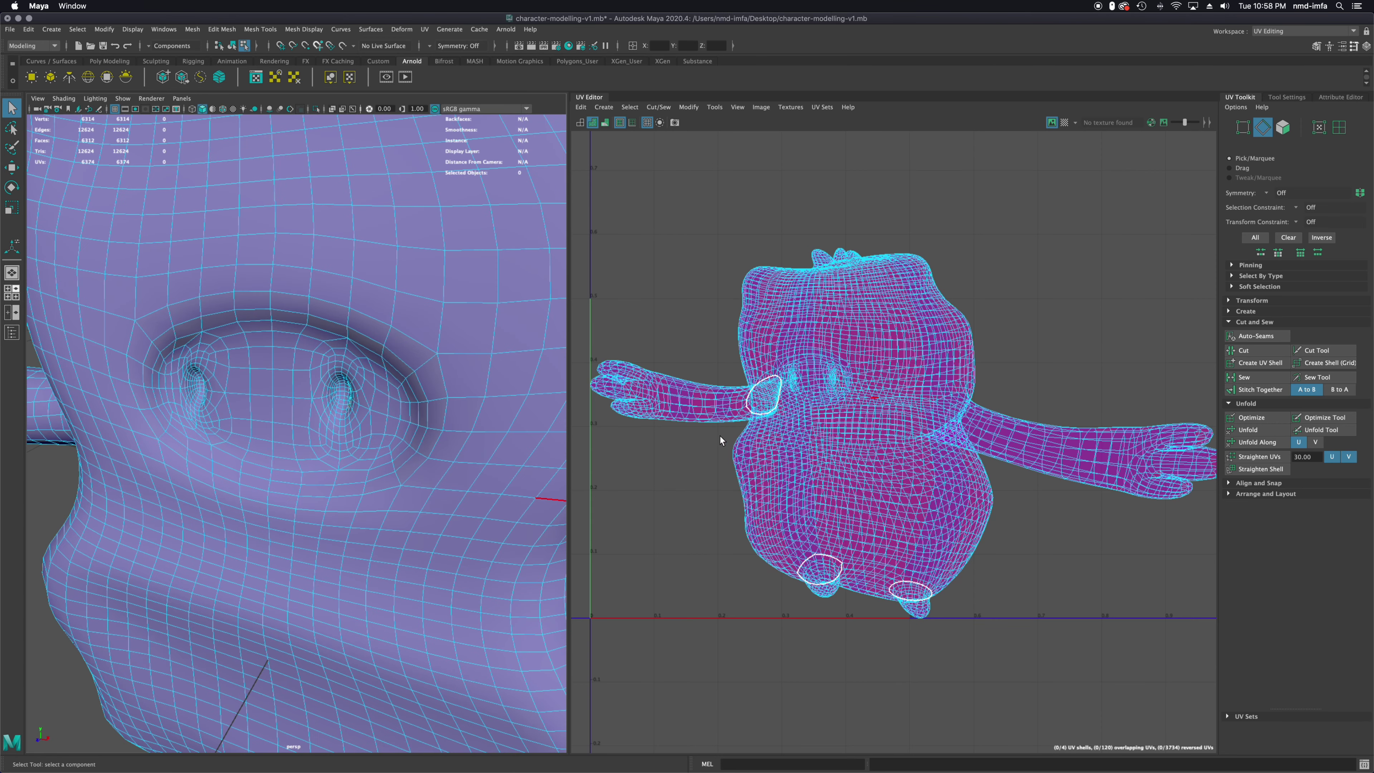
alt+drag(461, 516, 428, 506)
alt+middle_drag(428, 506, 406, 492)
double_click(358, 452)
alt+right_drag(407, 492, 303, 476)
alt+drag(433, 460, 309, 441)
alt+drag(228, 414, 453, 414)
click(367, 388)
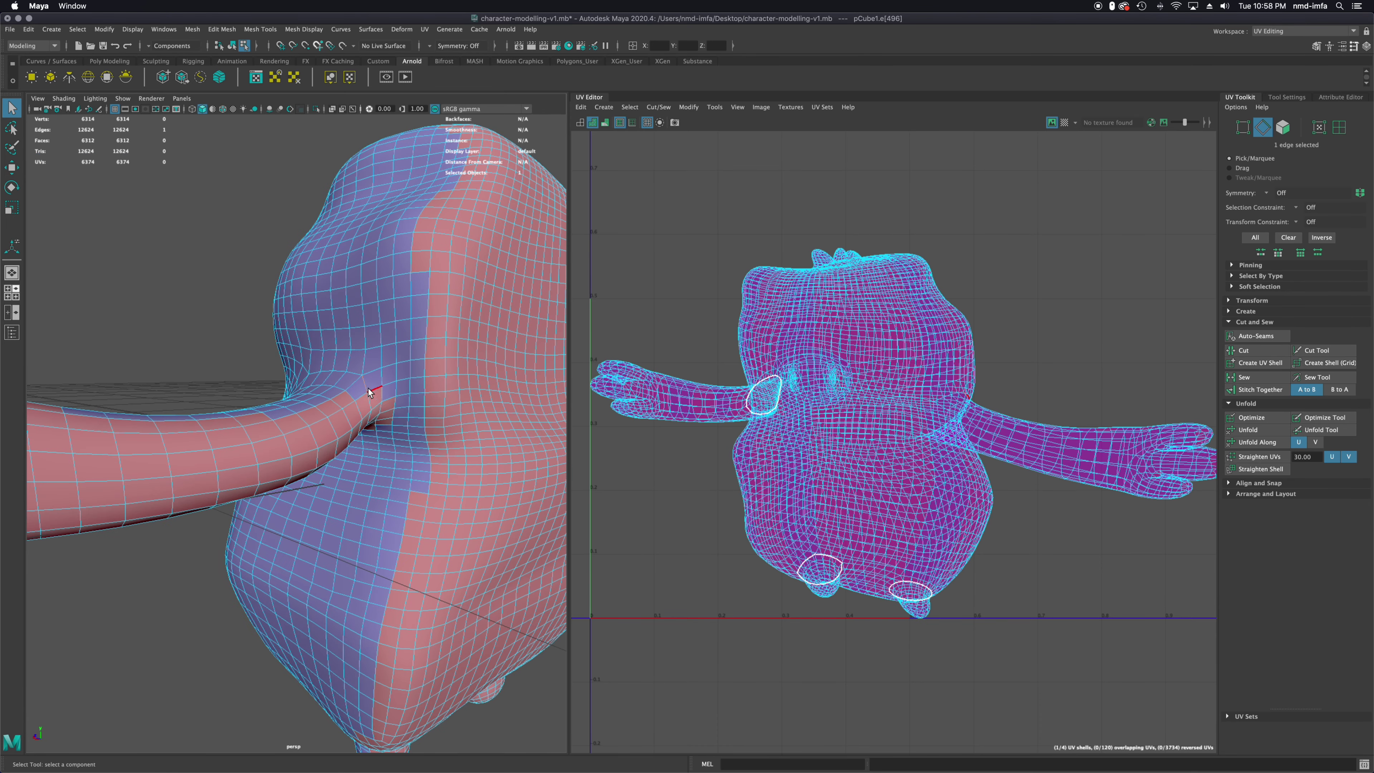
shift+double_click(368, 397)
shift+click(351, 372)
shift+double_click(339, 371)
Complete the edge loop at the front and underside of the left arm's base, and cut the UVs along it
alt+drag(260, 397, 411, 407)
shift+click(323, 390)
shift+double_click(323, 393)
alt+drag(346, 416, 312, 407)
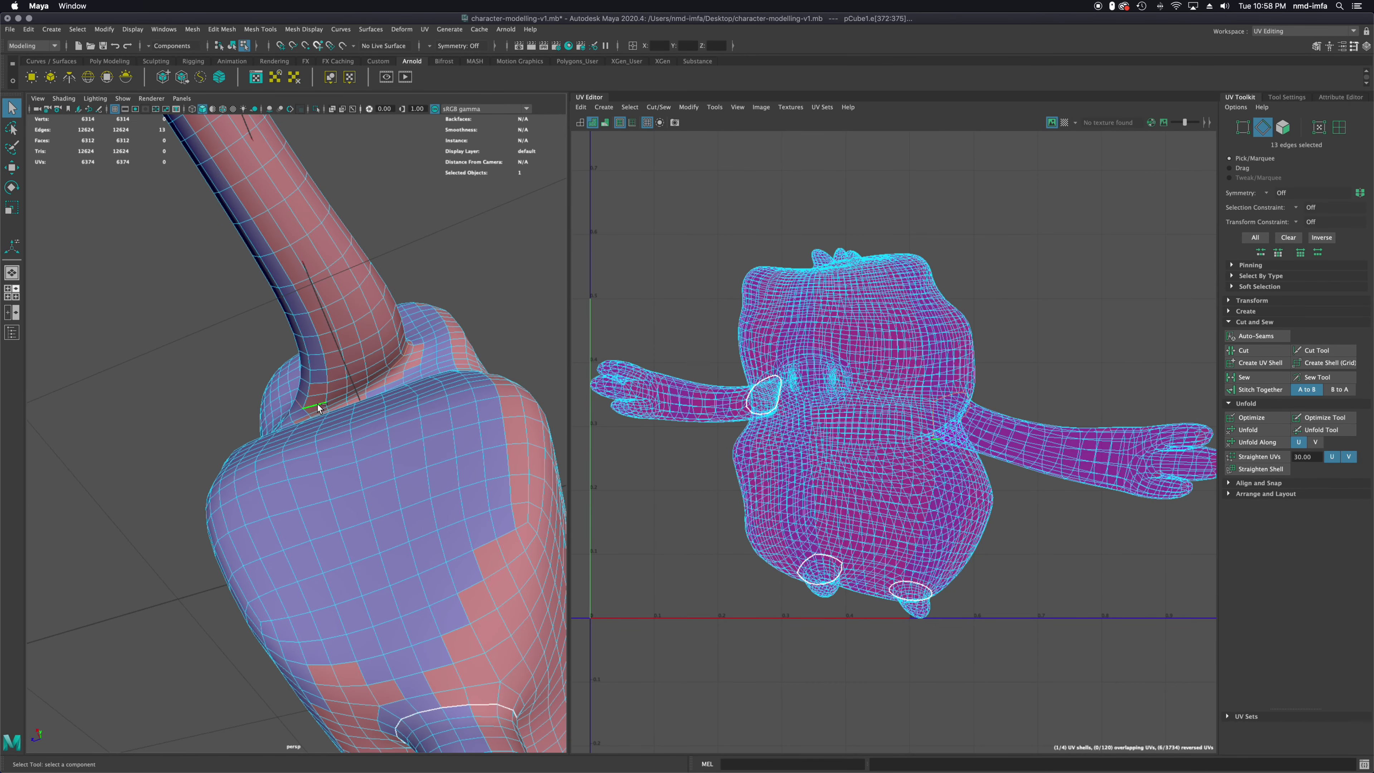
shift+click(430, 398)
alt+drag(430, 398, 524, 471)
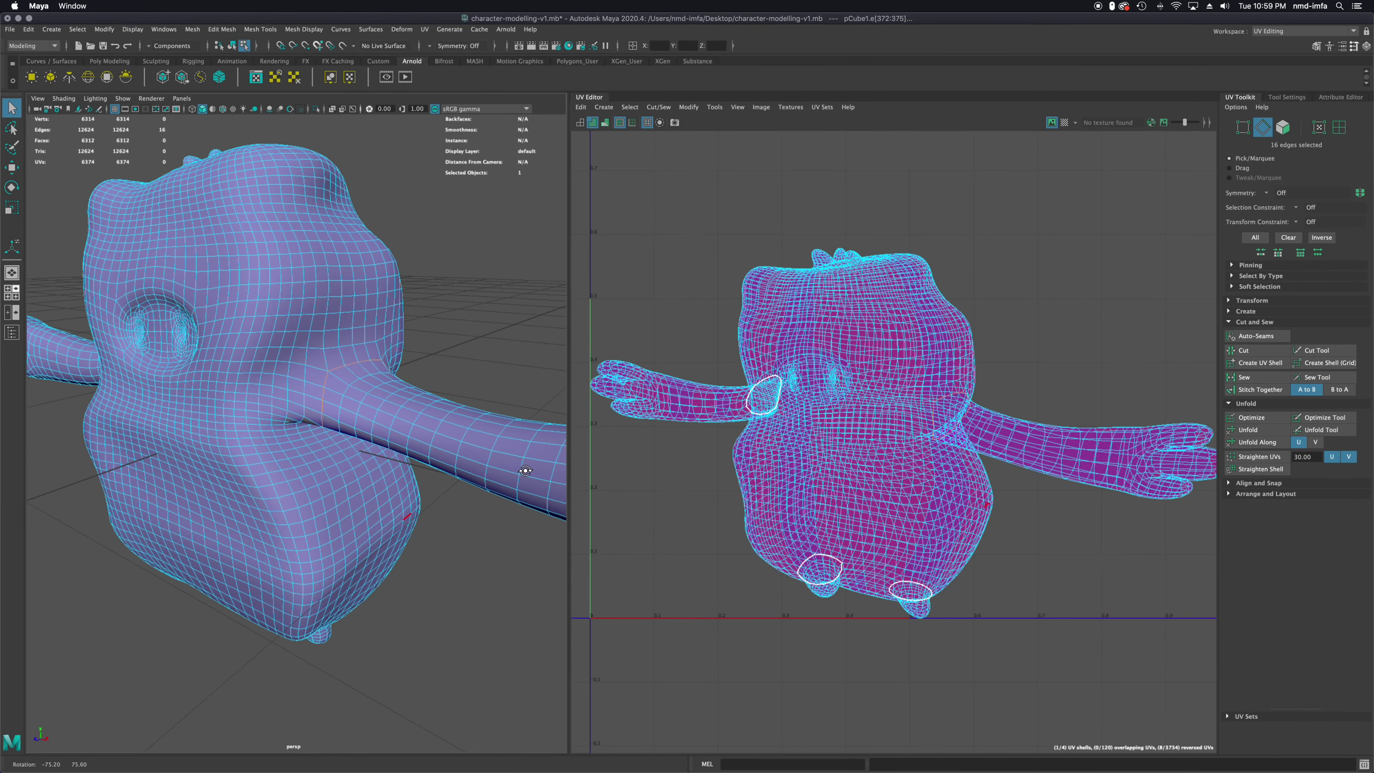
click(1243, 350)
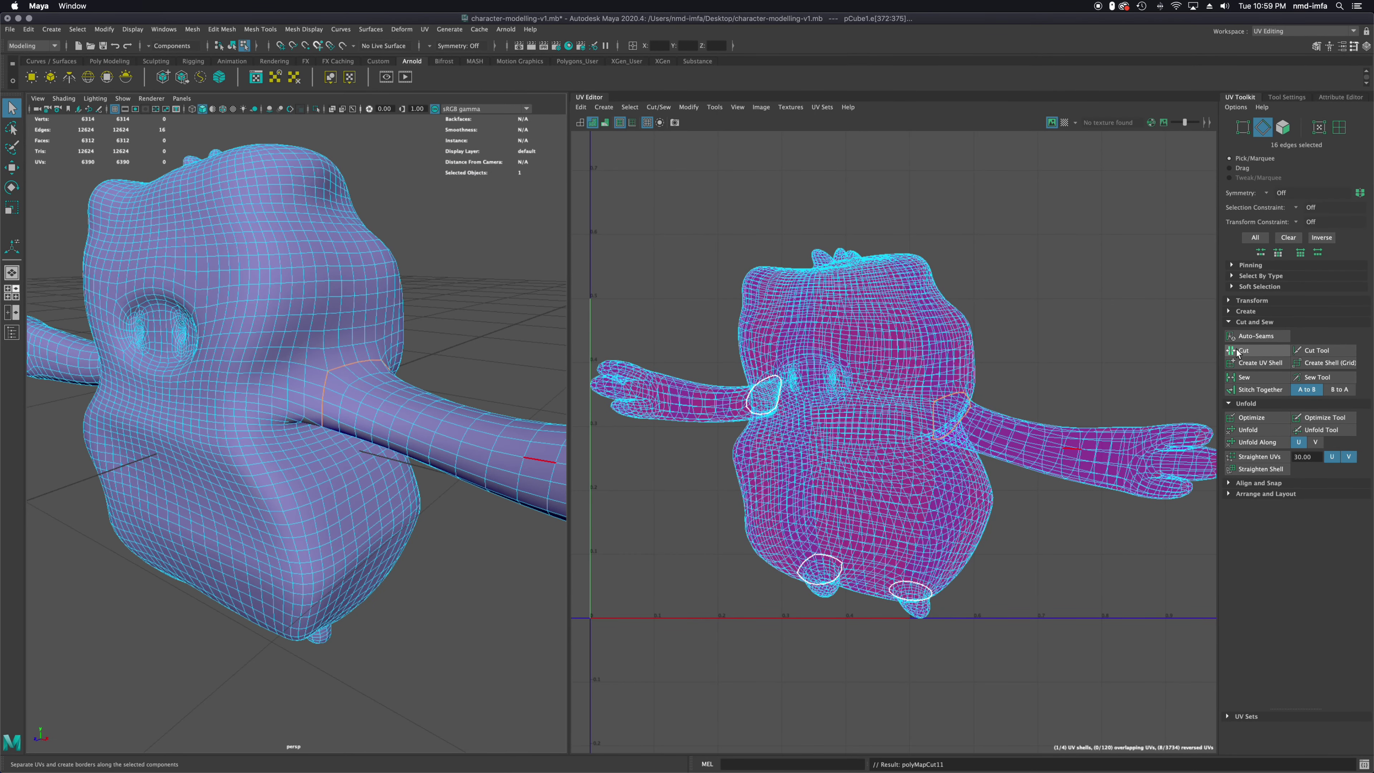
Select the edge loop around the base of the hair tufts on top of the head and cut the UVs along it
alt+drag(456, 355, 379, 451)
alt+middle_drag(336, 297, 369, 444)
scroll(369, 444, up, 5)
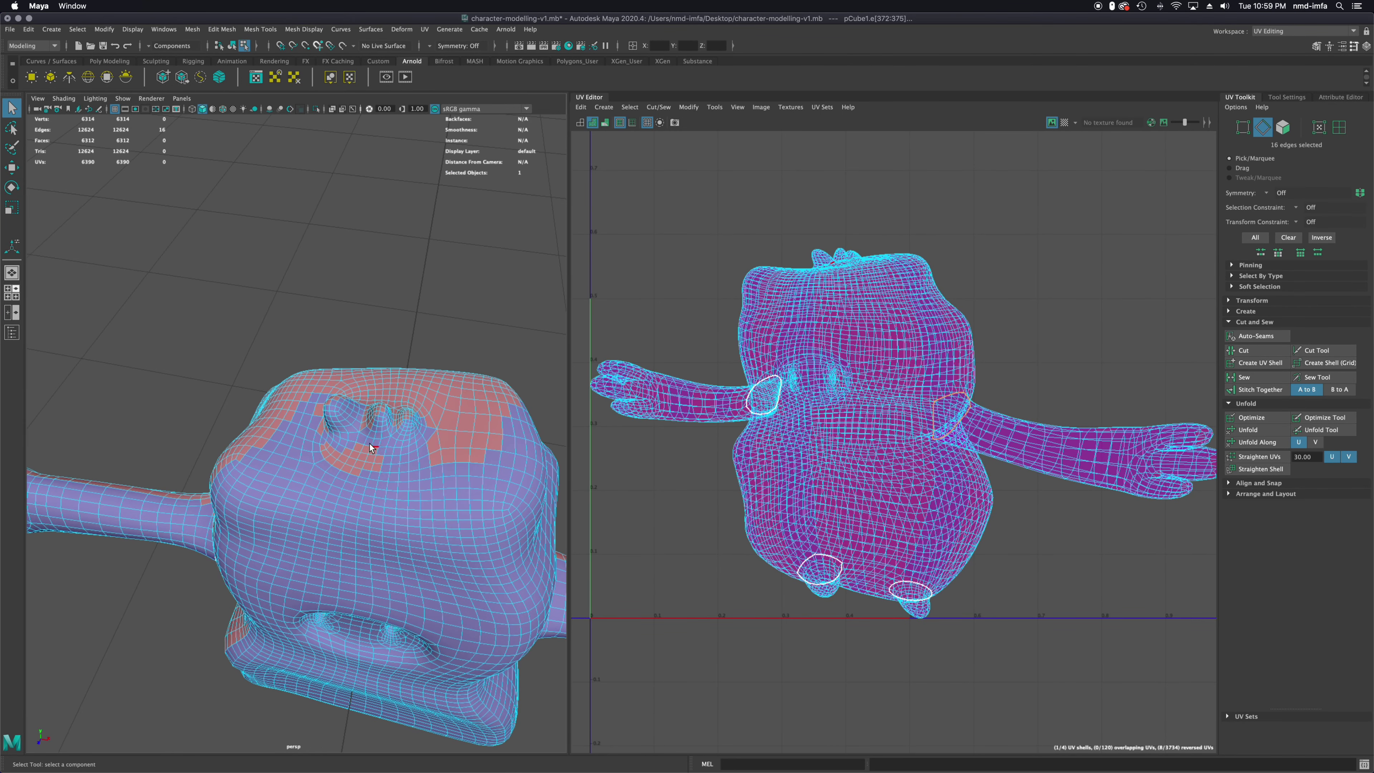
shift+double_click(381, 447)
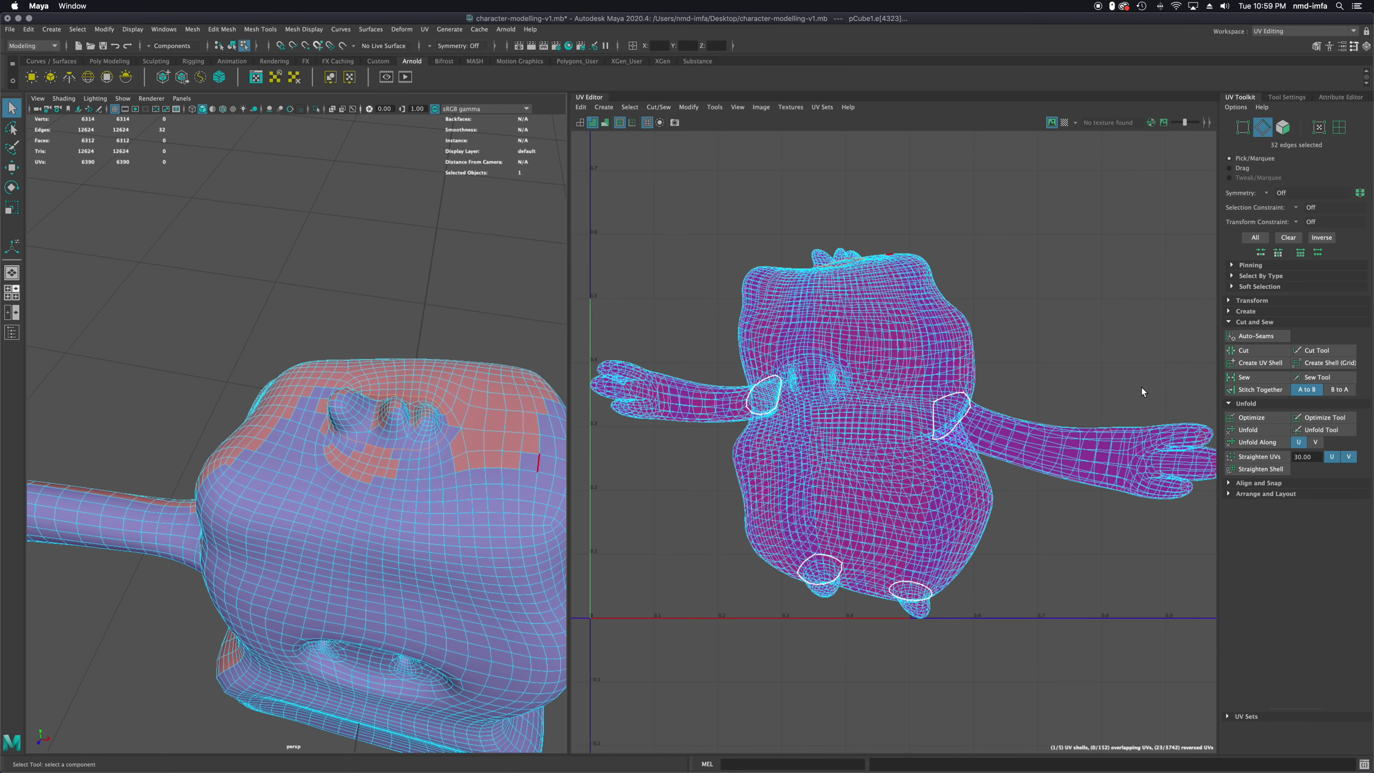
click(1243, 350)
Select the full edge loop around the recessed eye area on the face and cut the UVs along it
alt+drag(379, 638, 328, 391)
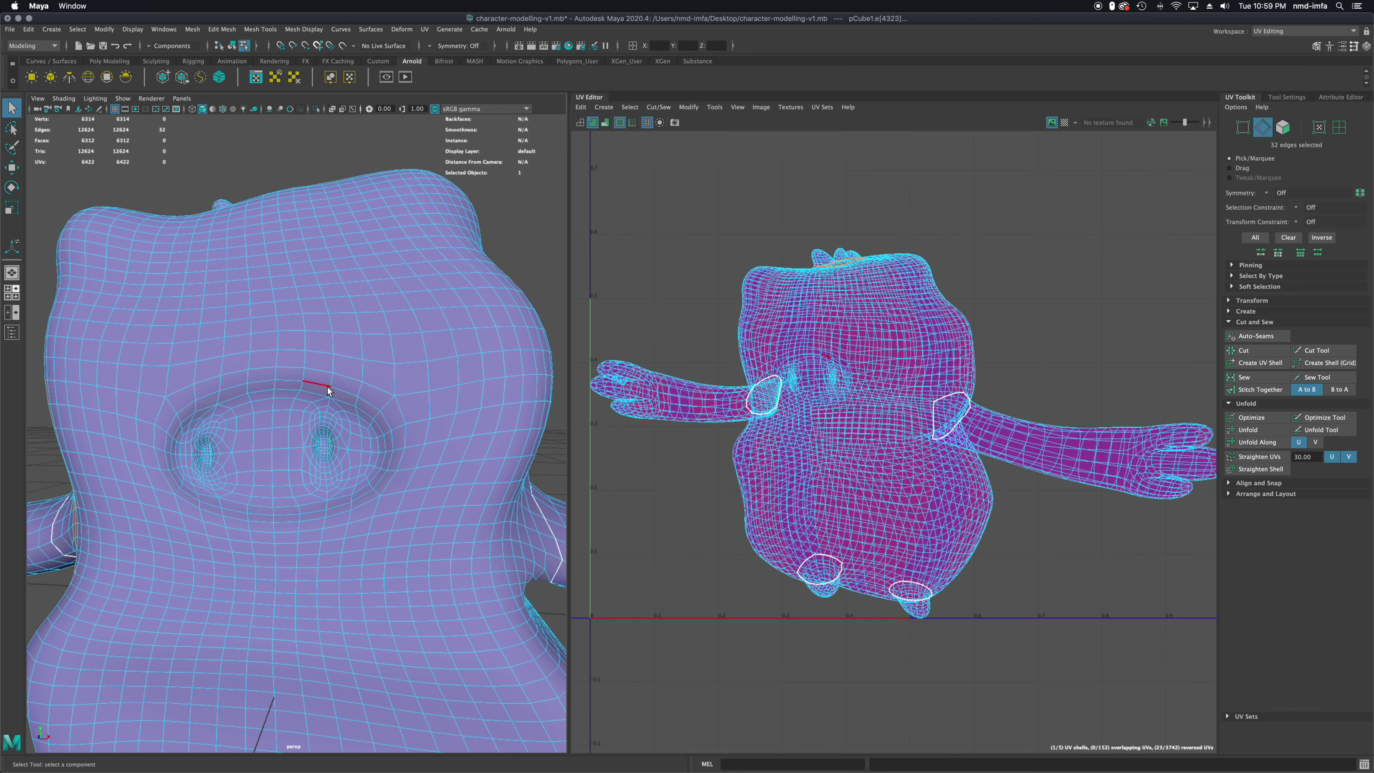
click(344, 379)
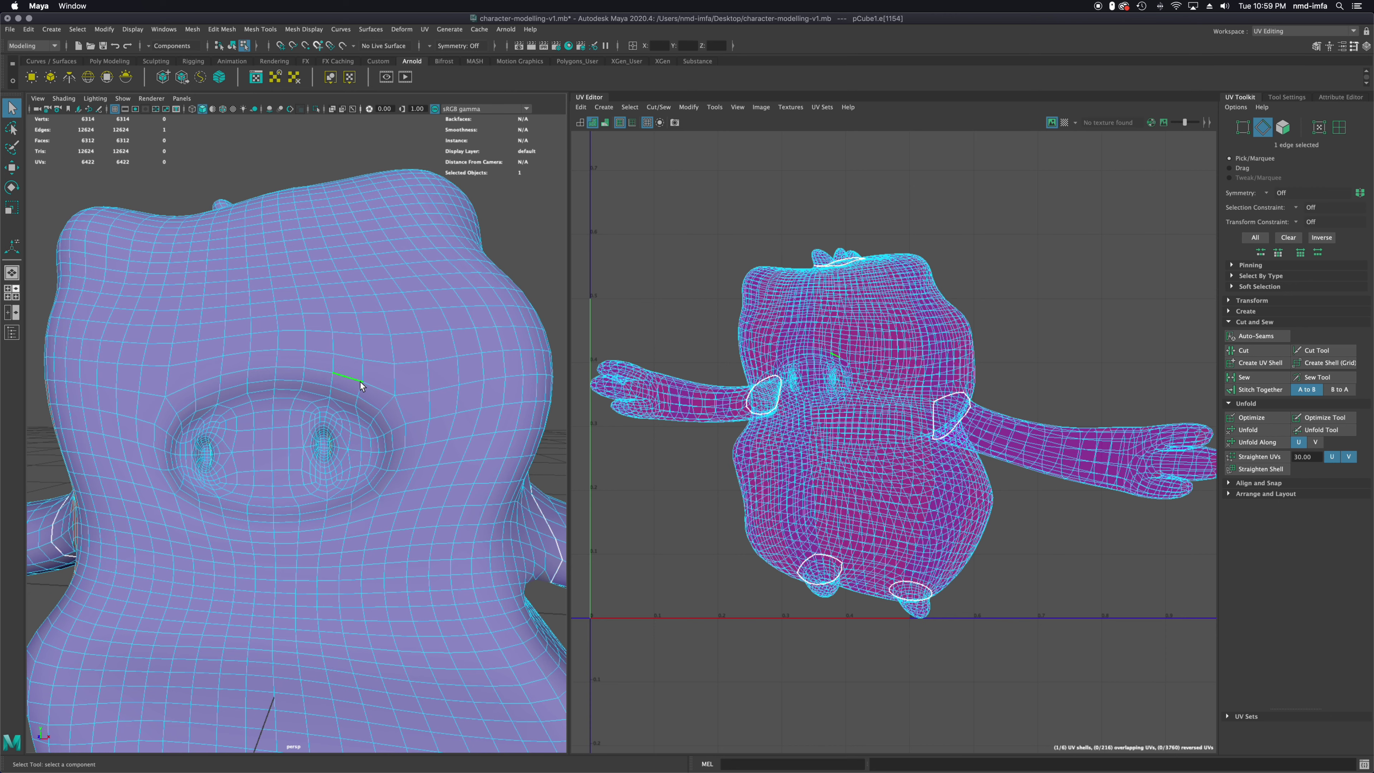
double_click(370, 385)
shift+click(402, 415)
shift+double_click(406, 436)
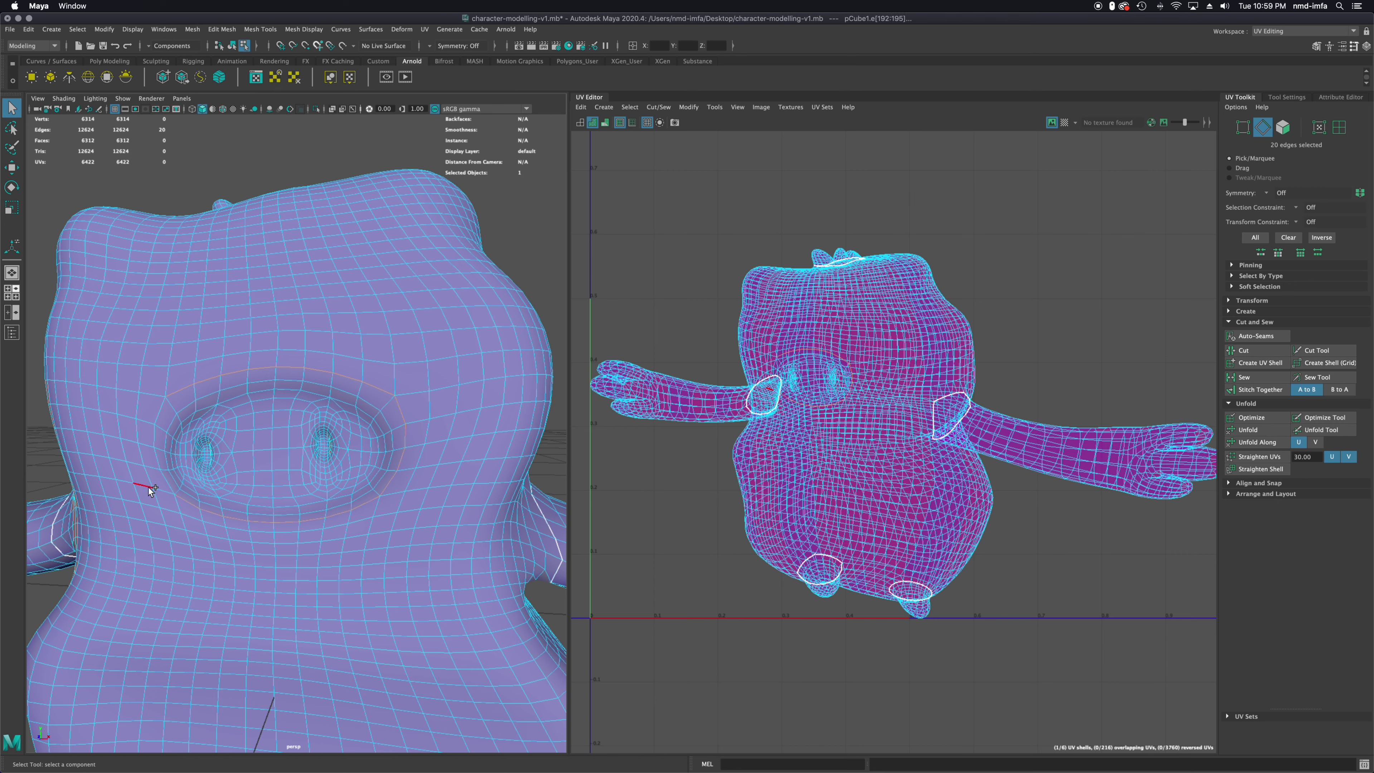
shift+click(169, 486)
shift+double_click(156, 458)
click(1244, 351)
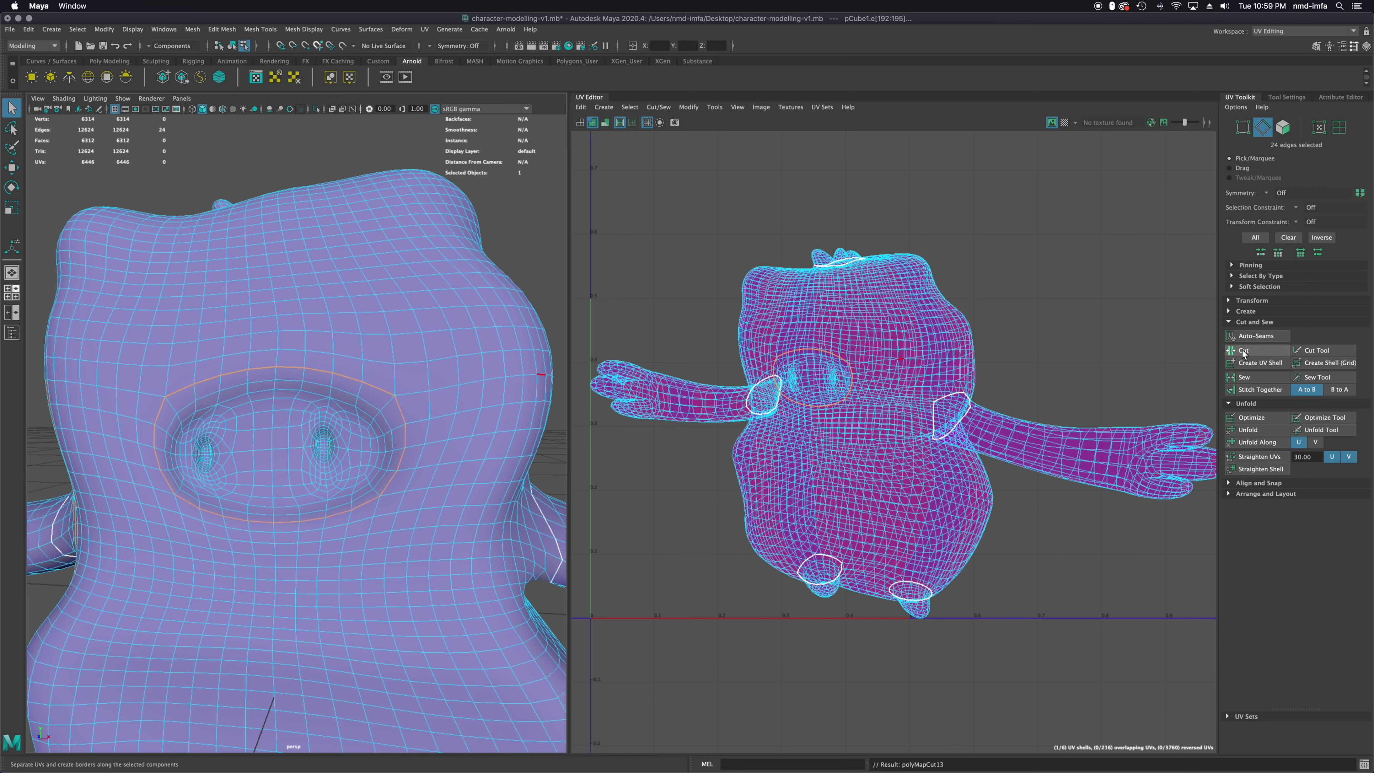
Select the starting edge at the back of the character's left foot, just below the foot's loop seam
mouse_move(389, 402)
alt+mouse_down()
mouse_move(377, 433)
mouse_move(382, 418)
alt+mouse_up()
alt+middle_drag(382, 417, 387, 360)
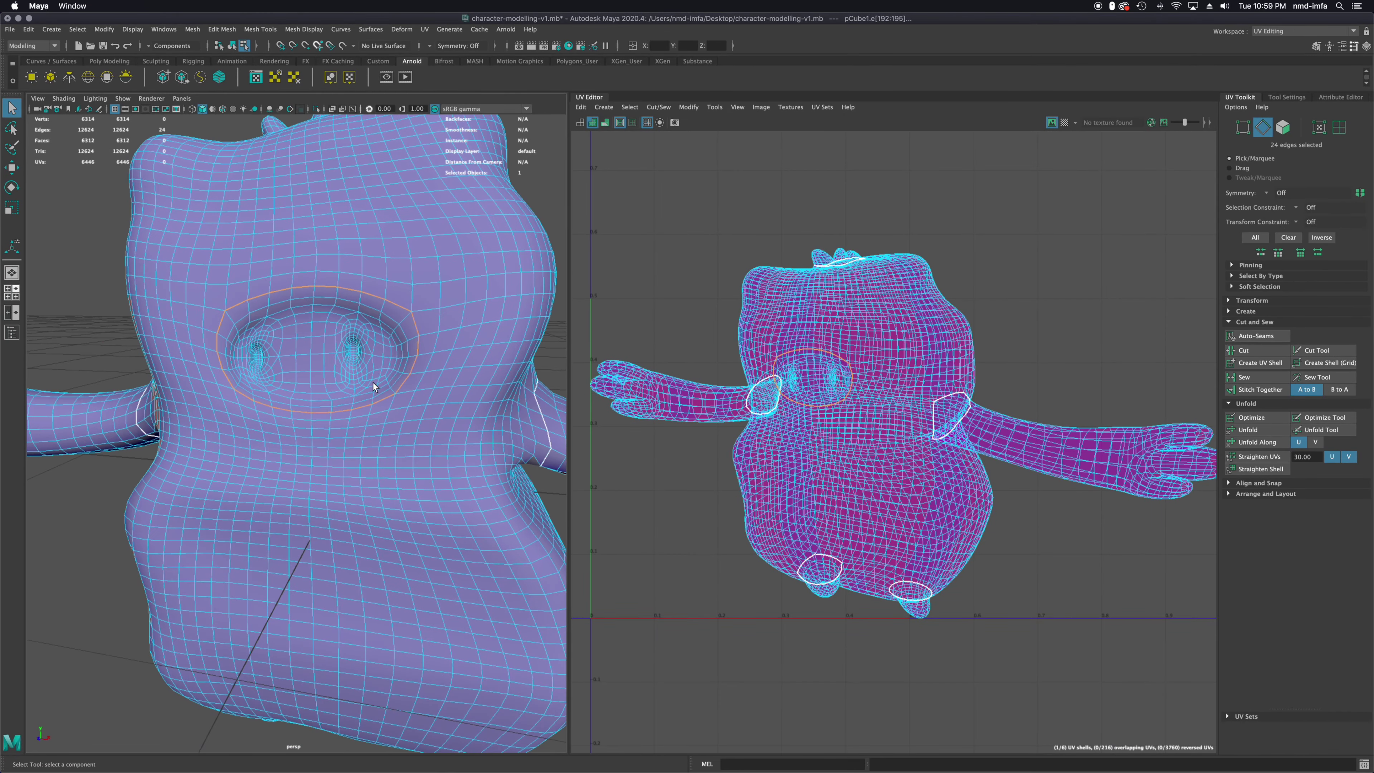
scroll(307, 532, up, 2)
scroll(308, 532, down, 5)
alt+drag(303, 613, 299, 548)
alt+middle_drag(306, 585, 288, 468)
alt+drag(314, 593, 245, 621)
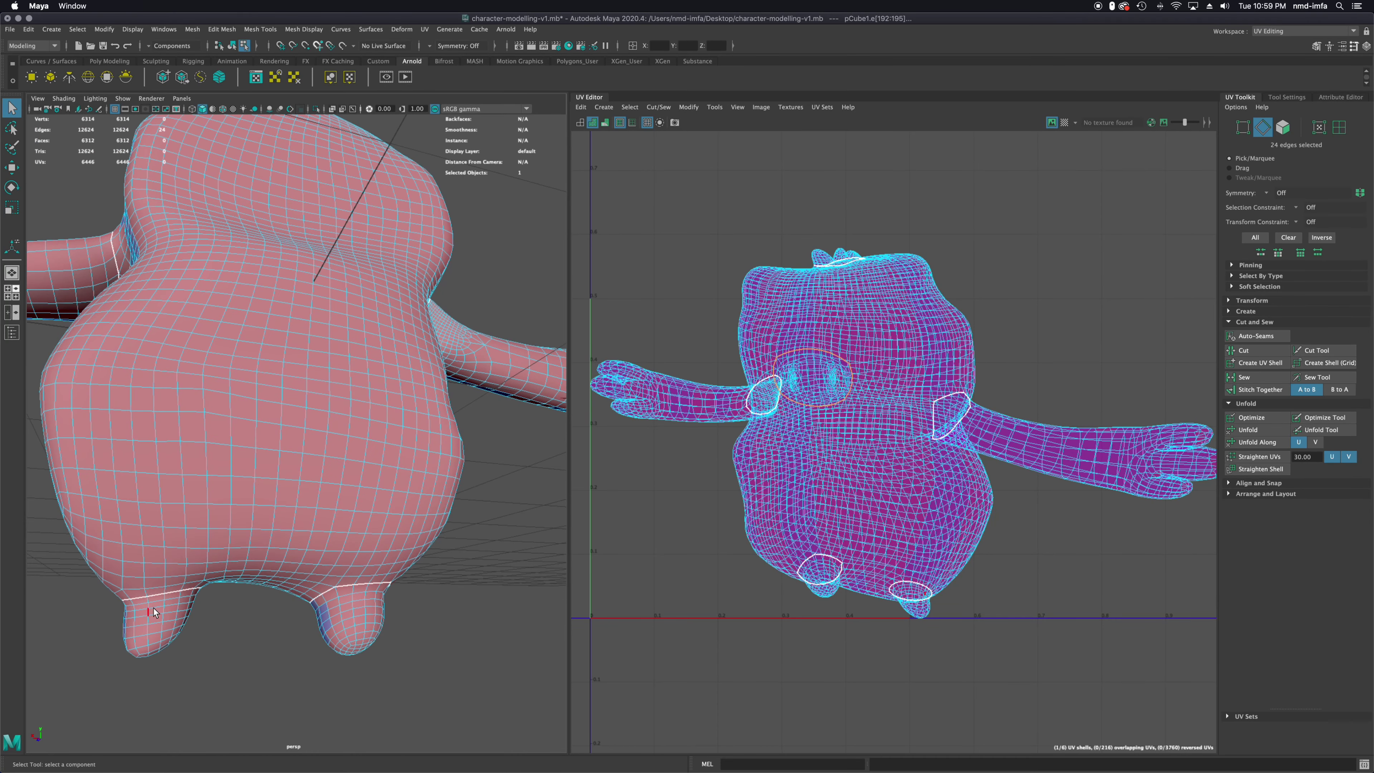
click(164, 599)
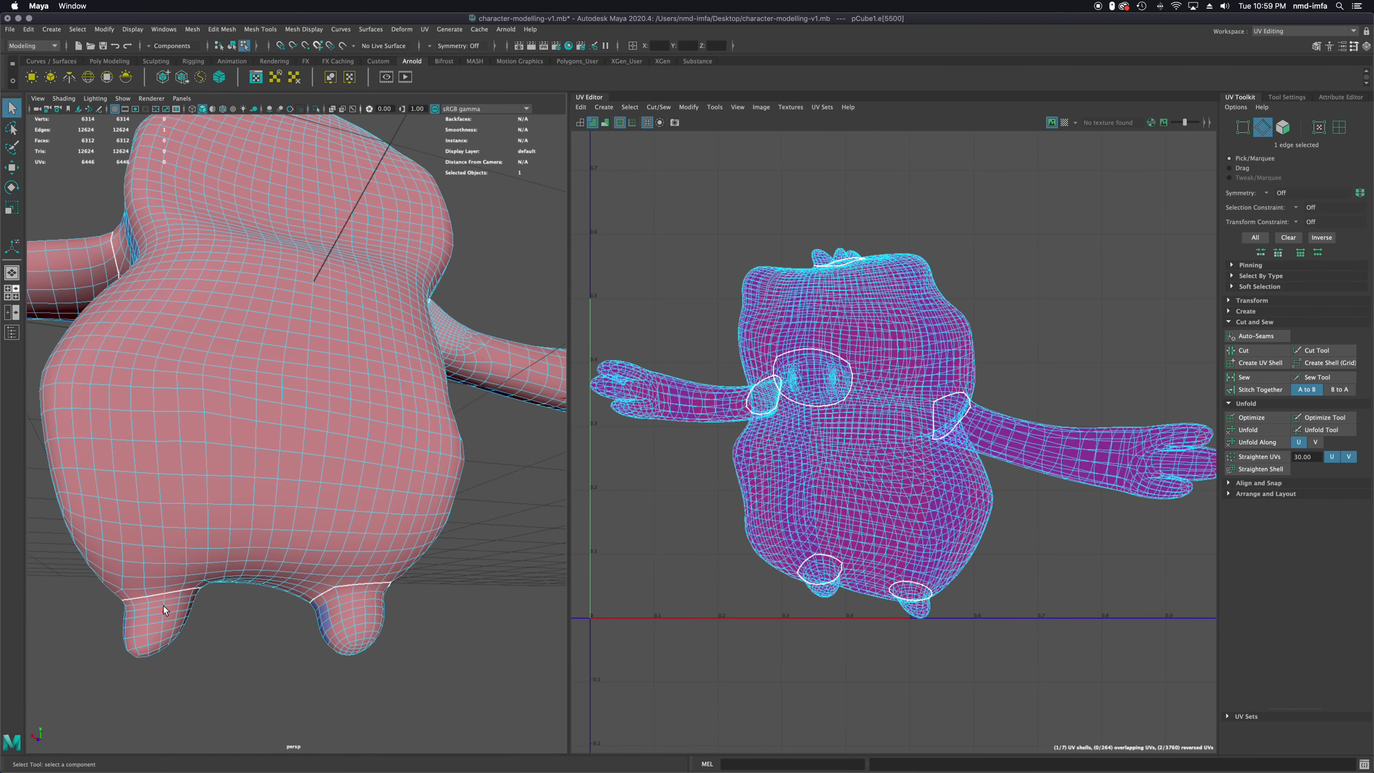
shift+click(163, 604)
scroll(161, 629, up, 2)
alt+middle_drag(161, 629, 297, 557)
scroll(303, 578, up, 3)
scroll(328, 611, up, 3)
alt+middle_drag(325, 625, 341, 530)
click(351, 622)
click(319, 500)
alt+drag(362, 571, 343, 567)
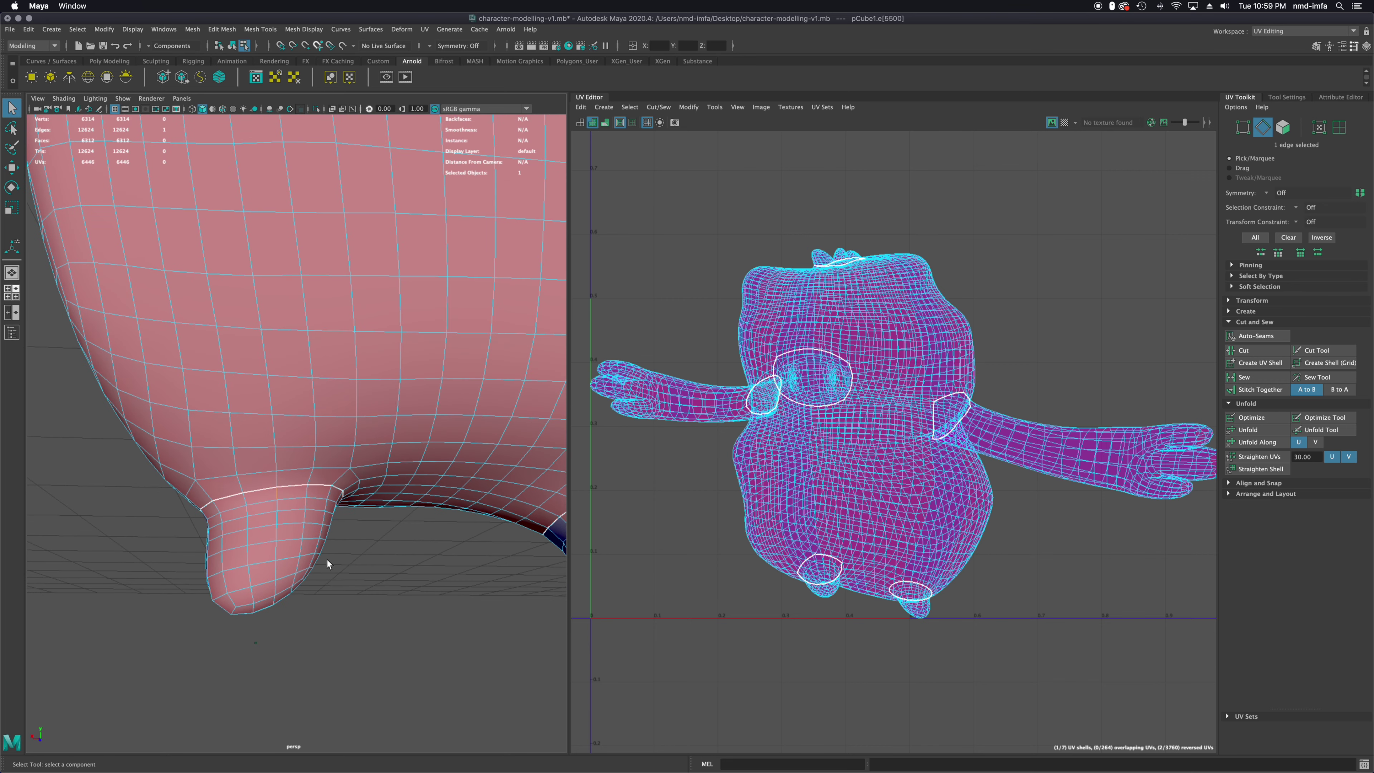
Add the edges running down the back of the left foot to its tip, and cut the UVs along this line
shift+click(278, 504)
shift+click(278, 517)
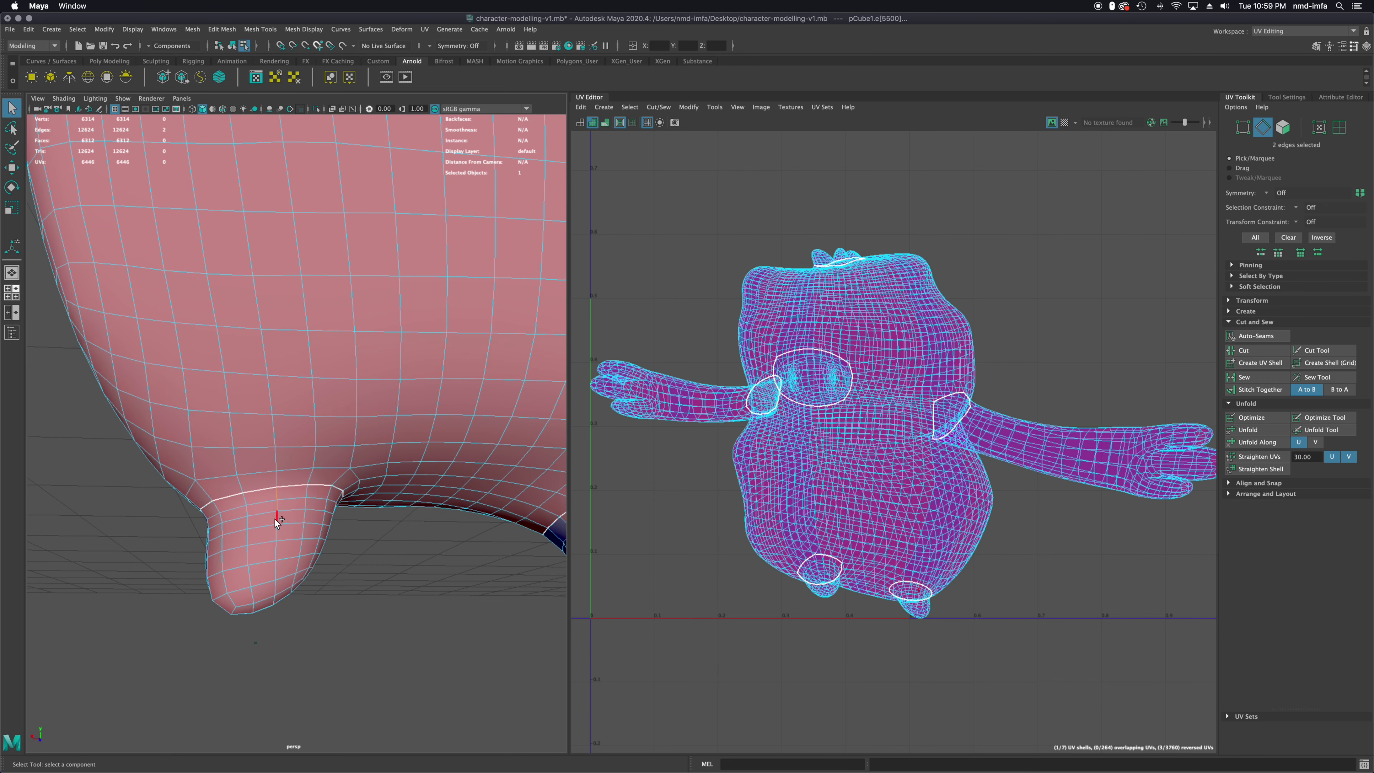
shift+click(278, 539)
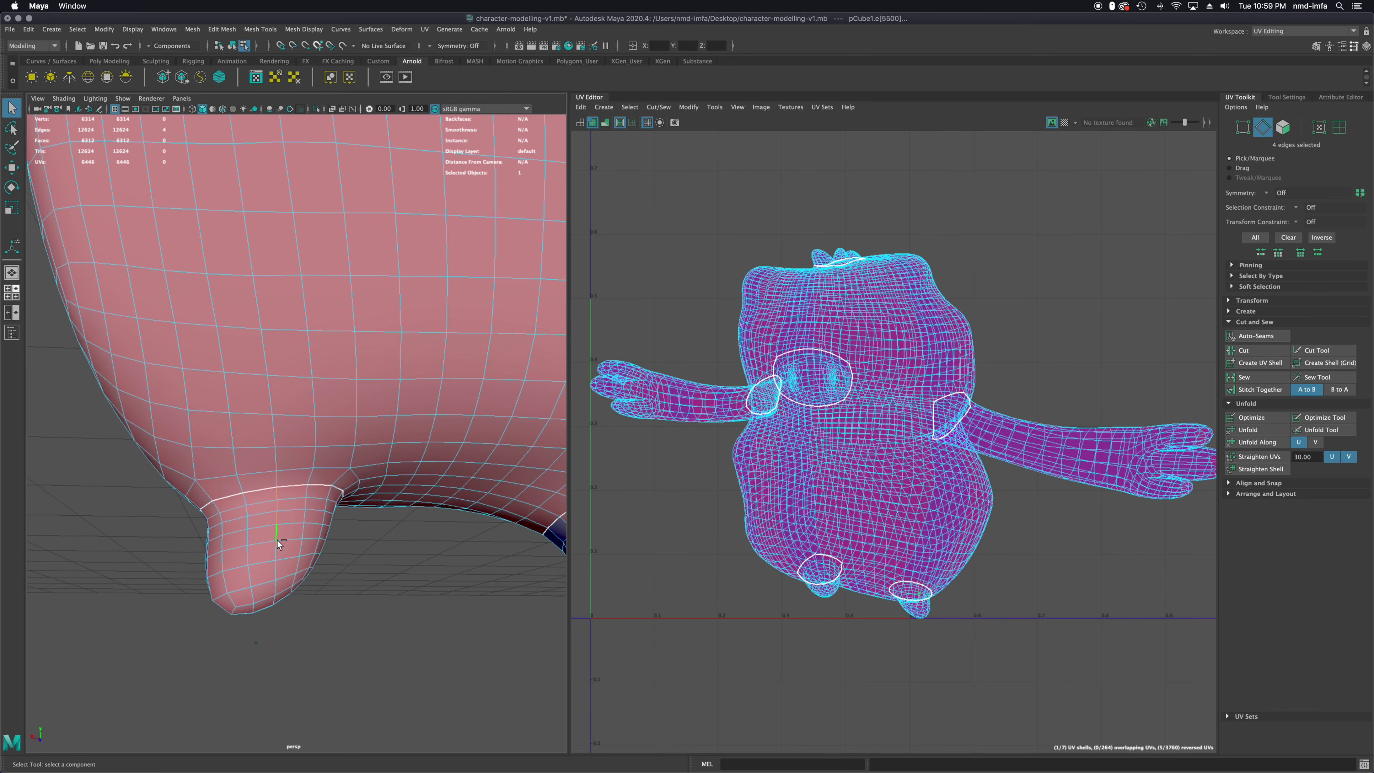
shift+click(278, 562)
shift+click(277, 587)
alt+drag(277, 588, 275, 562)
shift+click(273, 449)
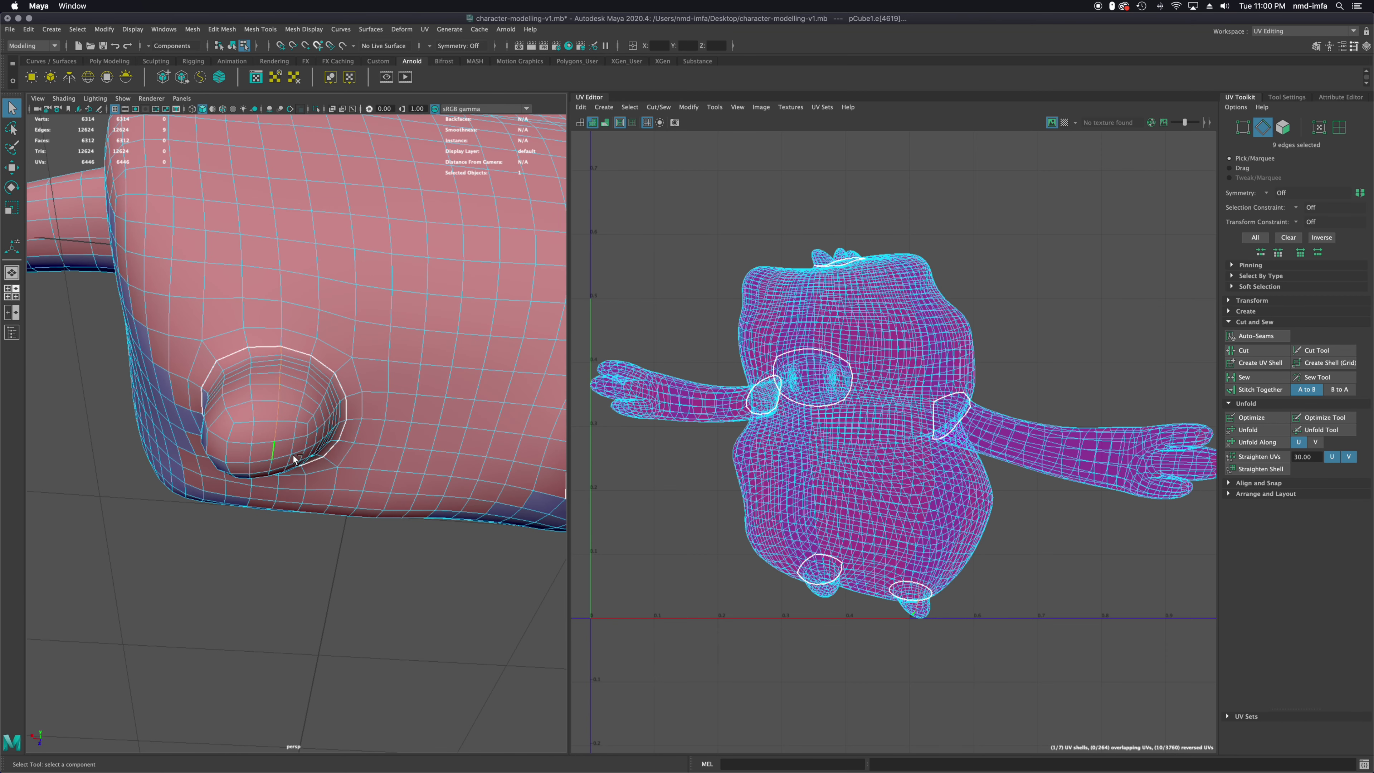
click(1245, 351)
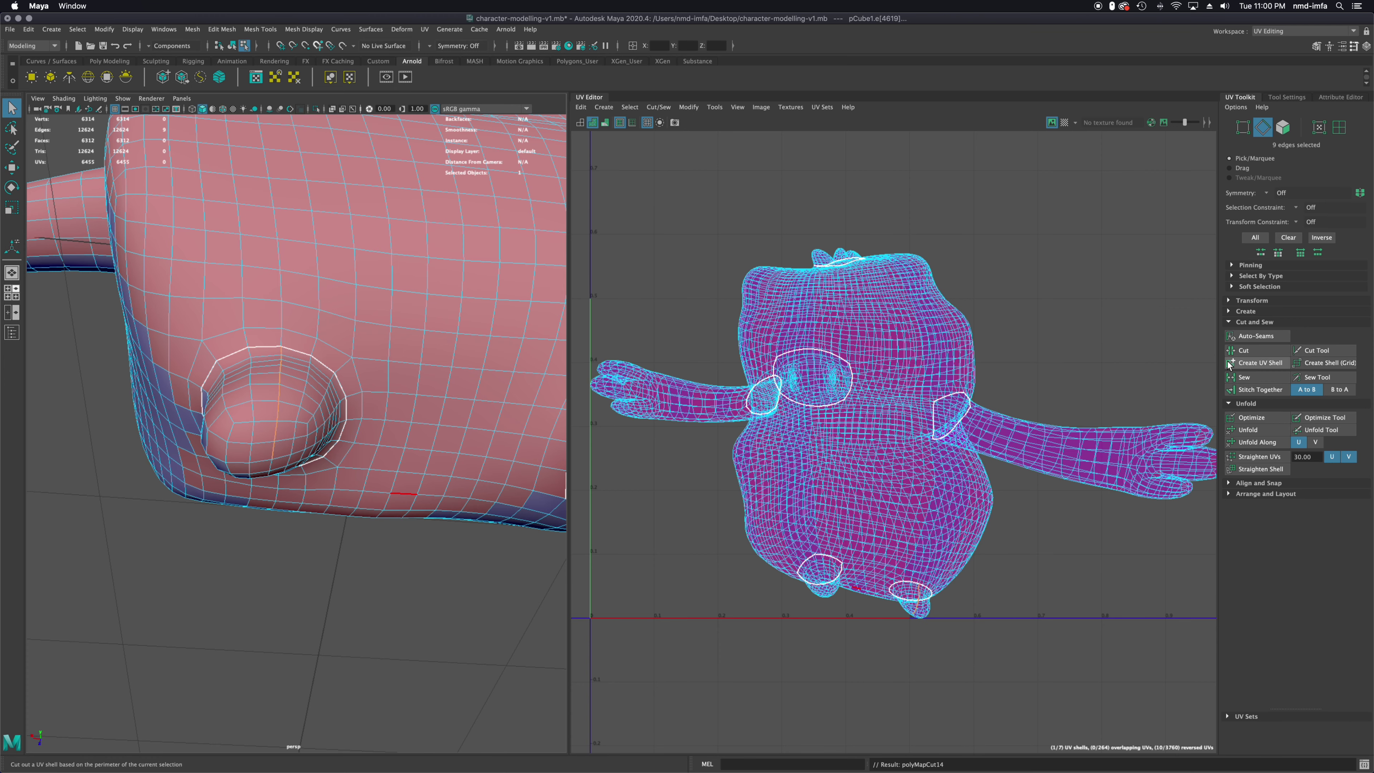
Select the line of edges from the right foot's loop seam down its back to the tip, and cut the UVs along it
alt+middle_drag(428, 448, 222, 527)
click(404, 481)
shift+click(405, 497)
shift+click(405, 508)
shift+click(407, 513)
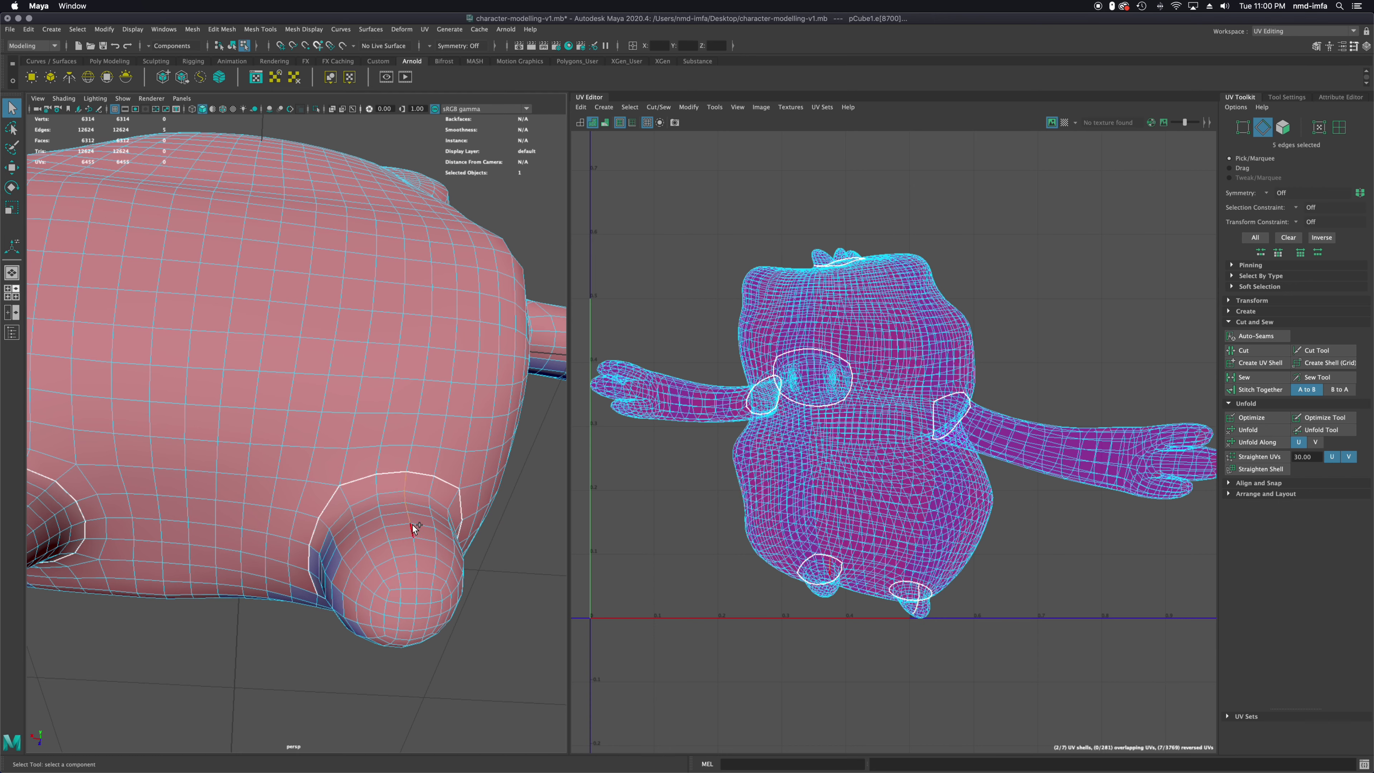
shift+click(415, 573)
shift+click(415, 600)
shift+click(415, 610)
click(1257, 350)
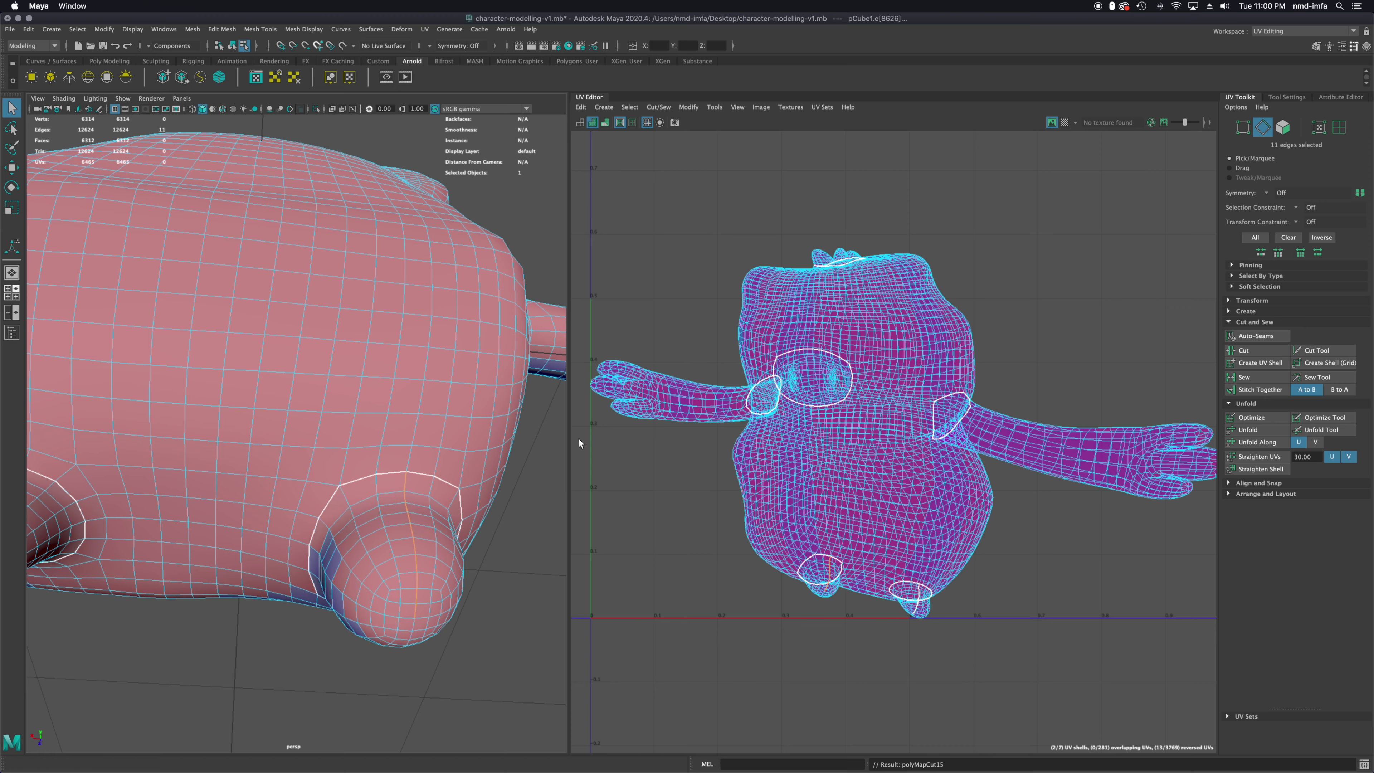
Select the row of edges on the underside linking the two foot seams and cut the UVs along it
scroll(311, 447, down, 3)
alt+drag(312, 445, 305, 403)
click(134, 445)
shift+click(152, 447)
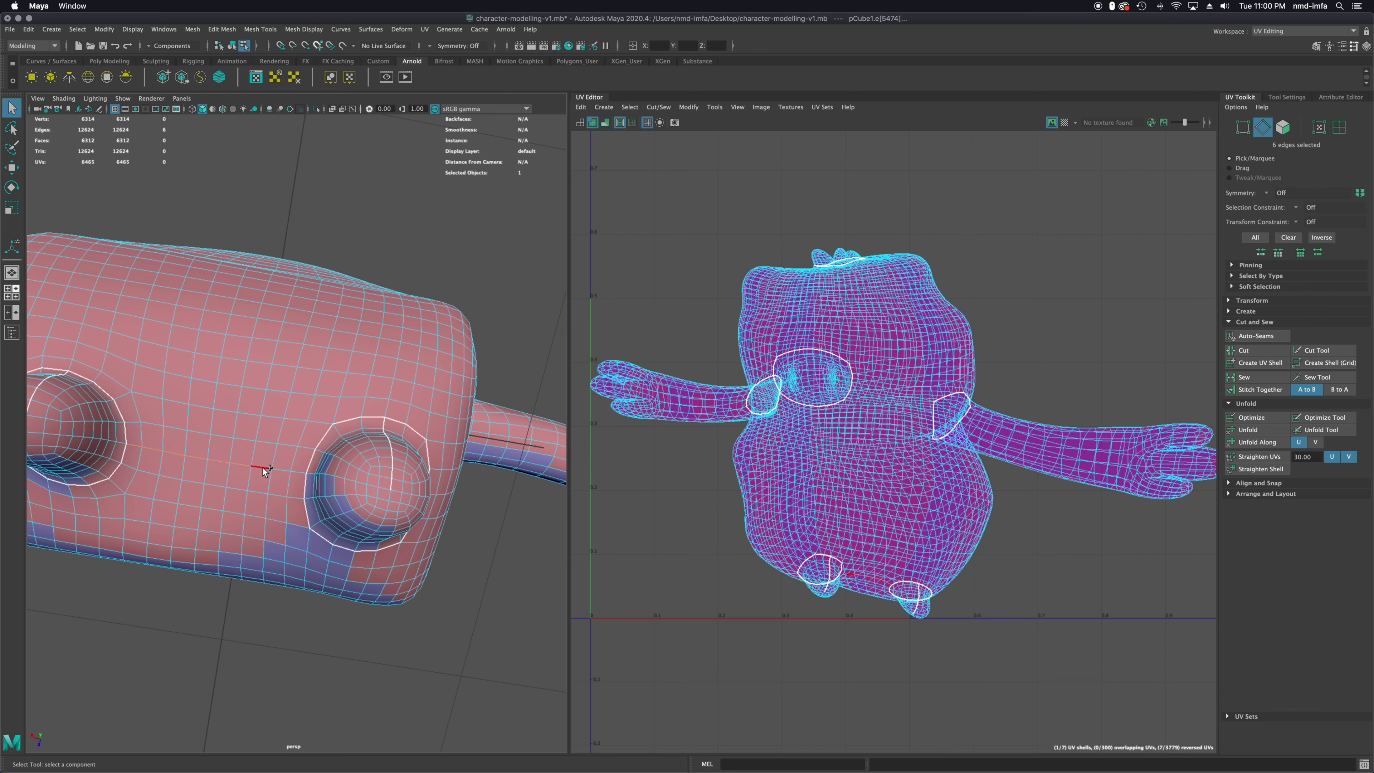
shift+click(298, 470)
click(1259, 358)
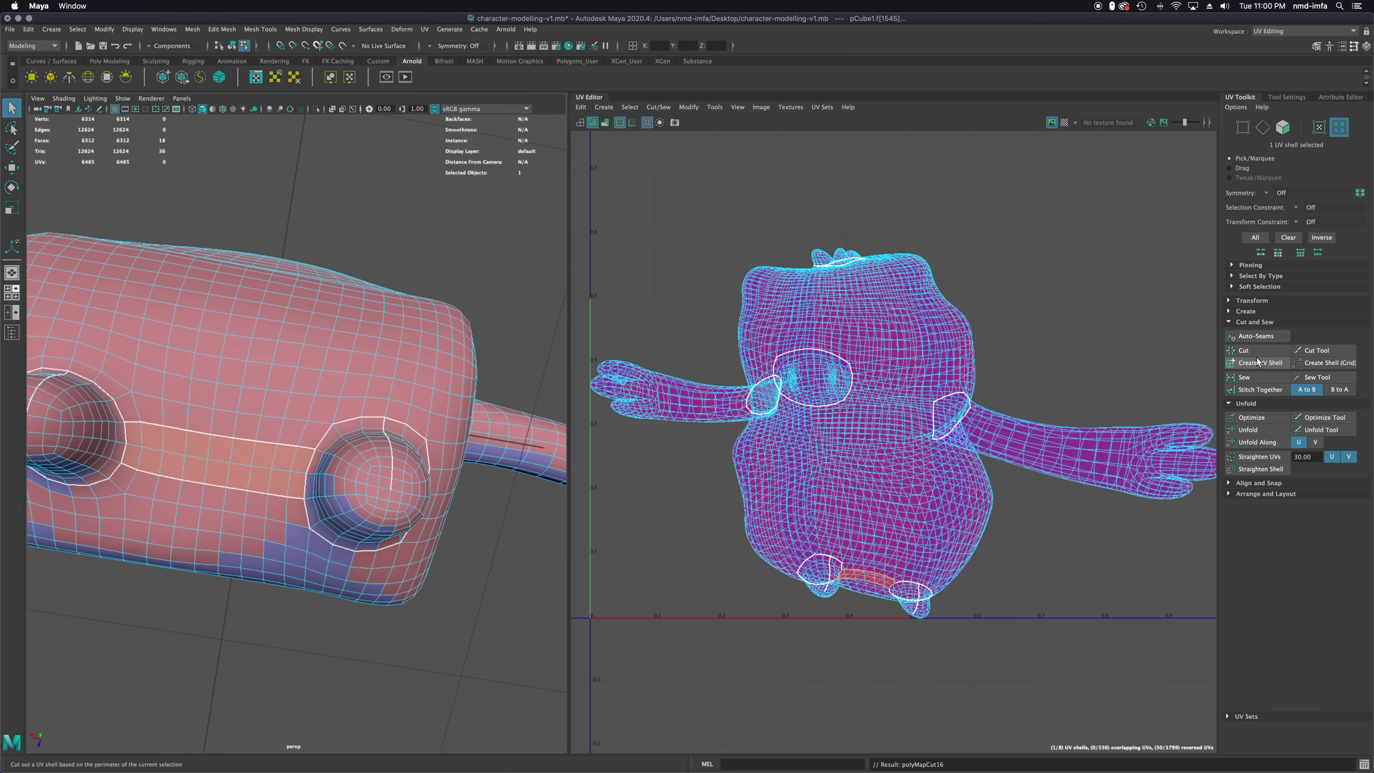
key(super+z)
click(1259, 353)
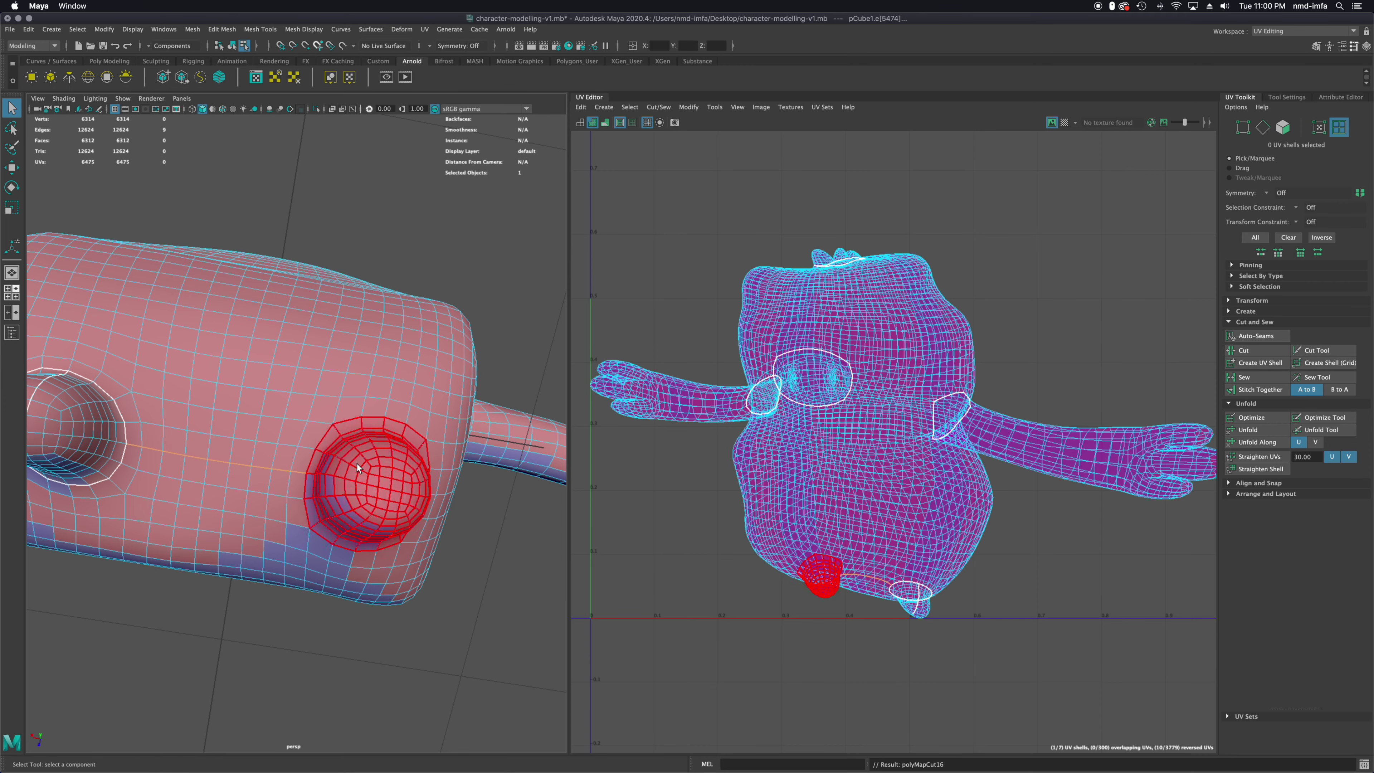
Switch to edge selection and select the first edges running up the middle of the back from the underside seam between the feet
alt+drag(348, 227, 292, 301)
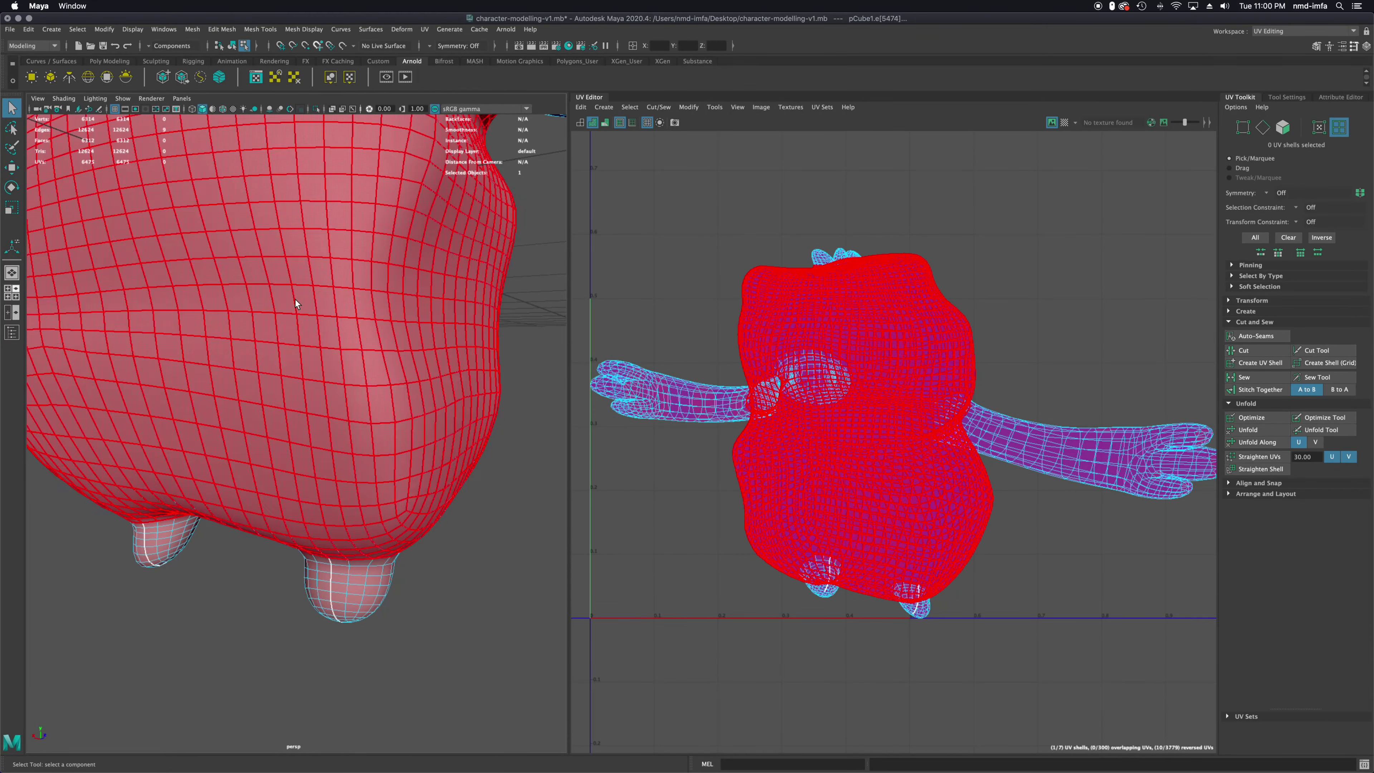
scroll(250, 327, down, 1)
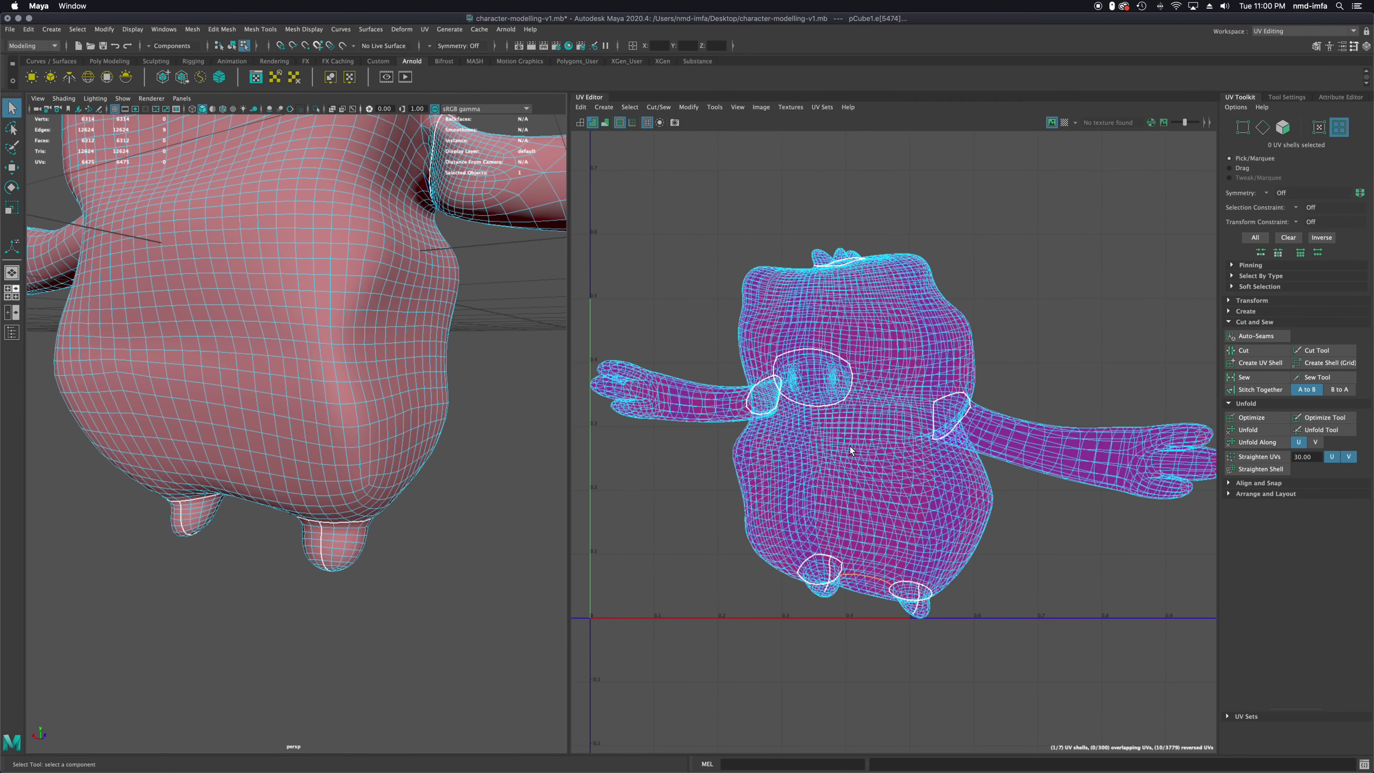
alt+drag(265, 430, 320, 443)
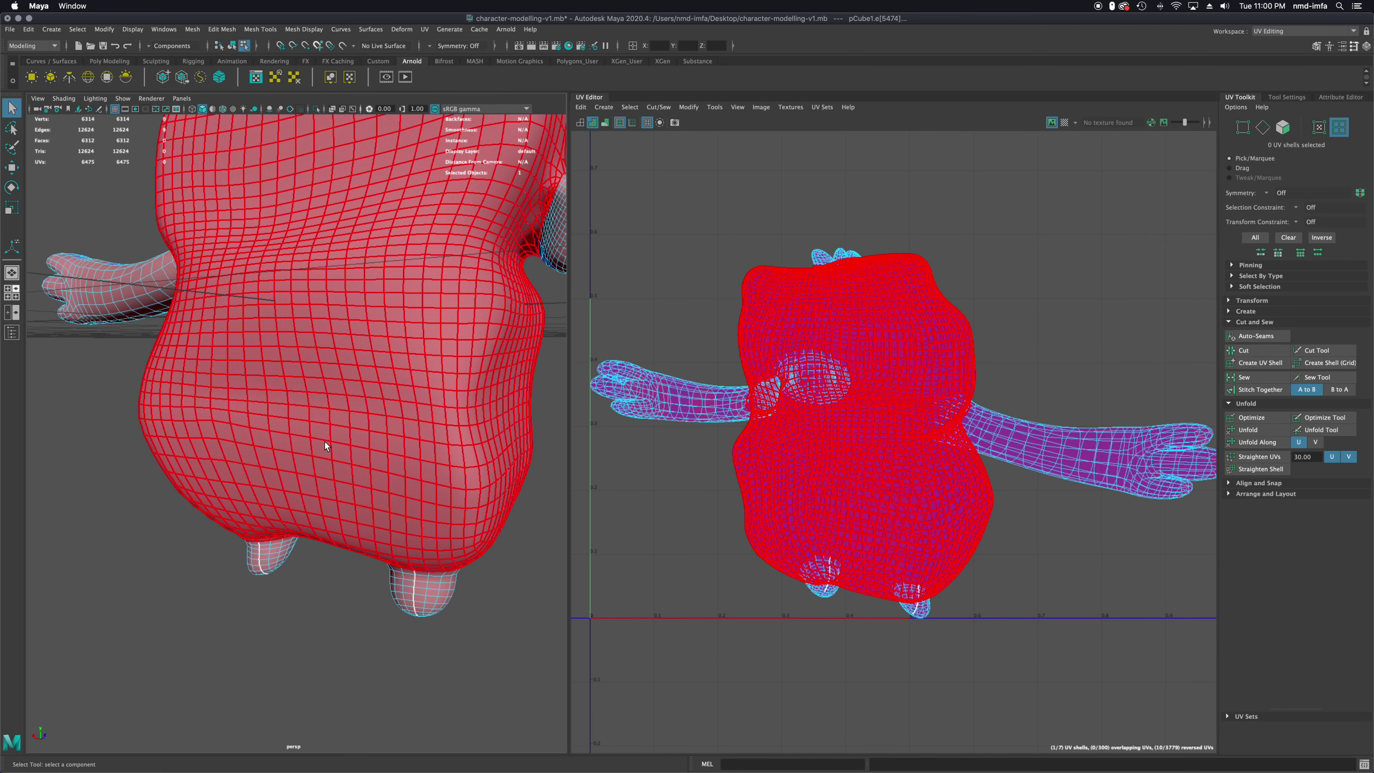
right_click(334, 440)
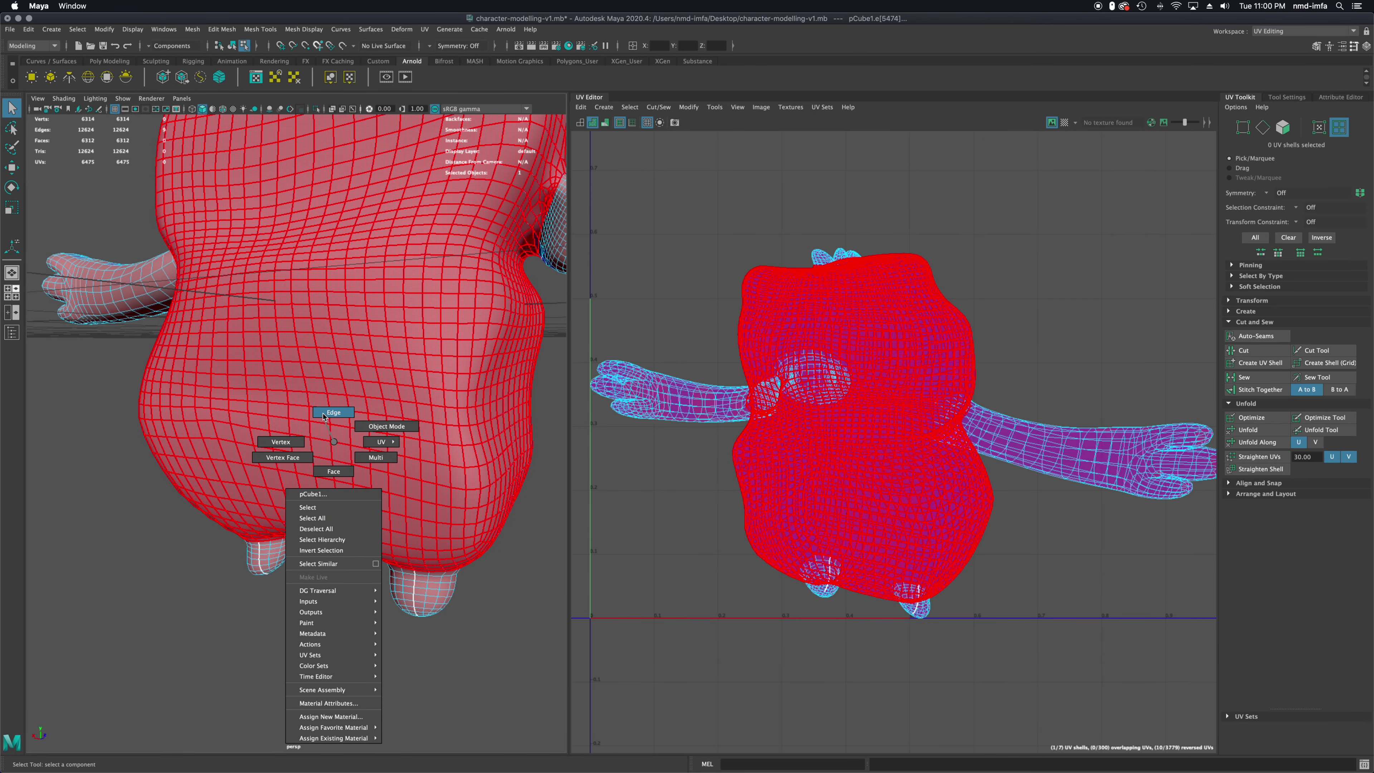
click(324, 416)
alt+drag(313, 527, 350, 502)
click(338, 492)
alt+drag(318, 555, 329, 535)
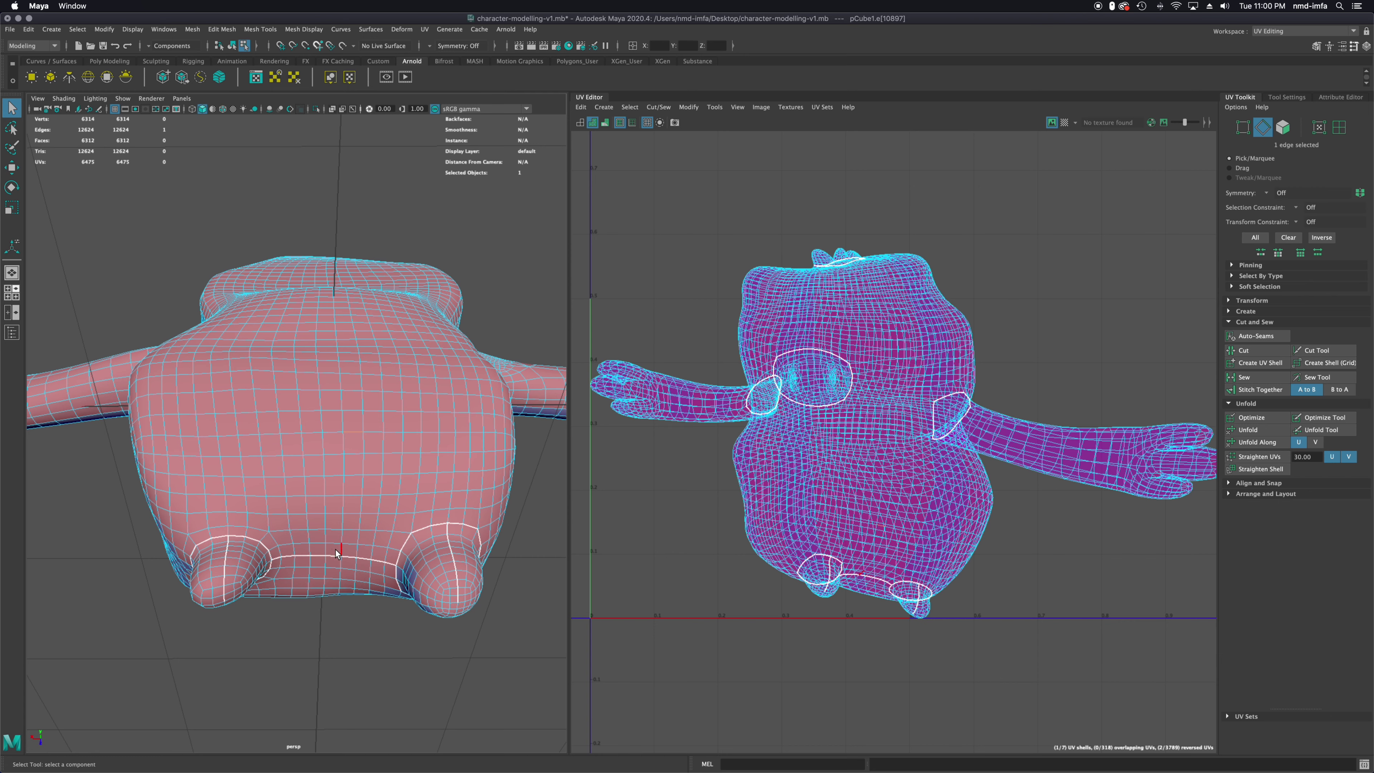
click(340, 551)
shift+click(340, 531)
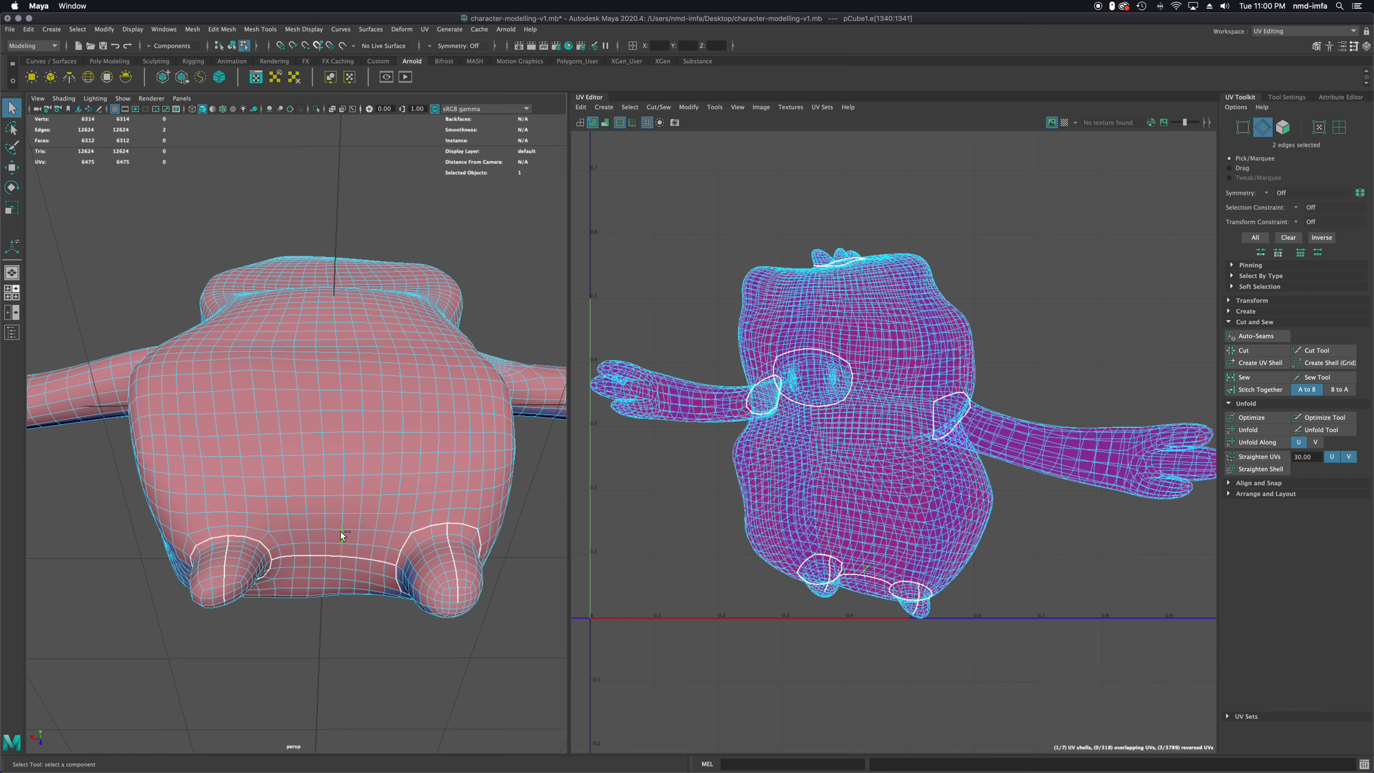
shift+click(345, 489)
shift+click(344, 463)
Extend the edge selection up the middle of the character's lower back
alt+drag(367, 439, 361, 495)
shift+click(337, 482)
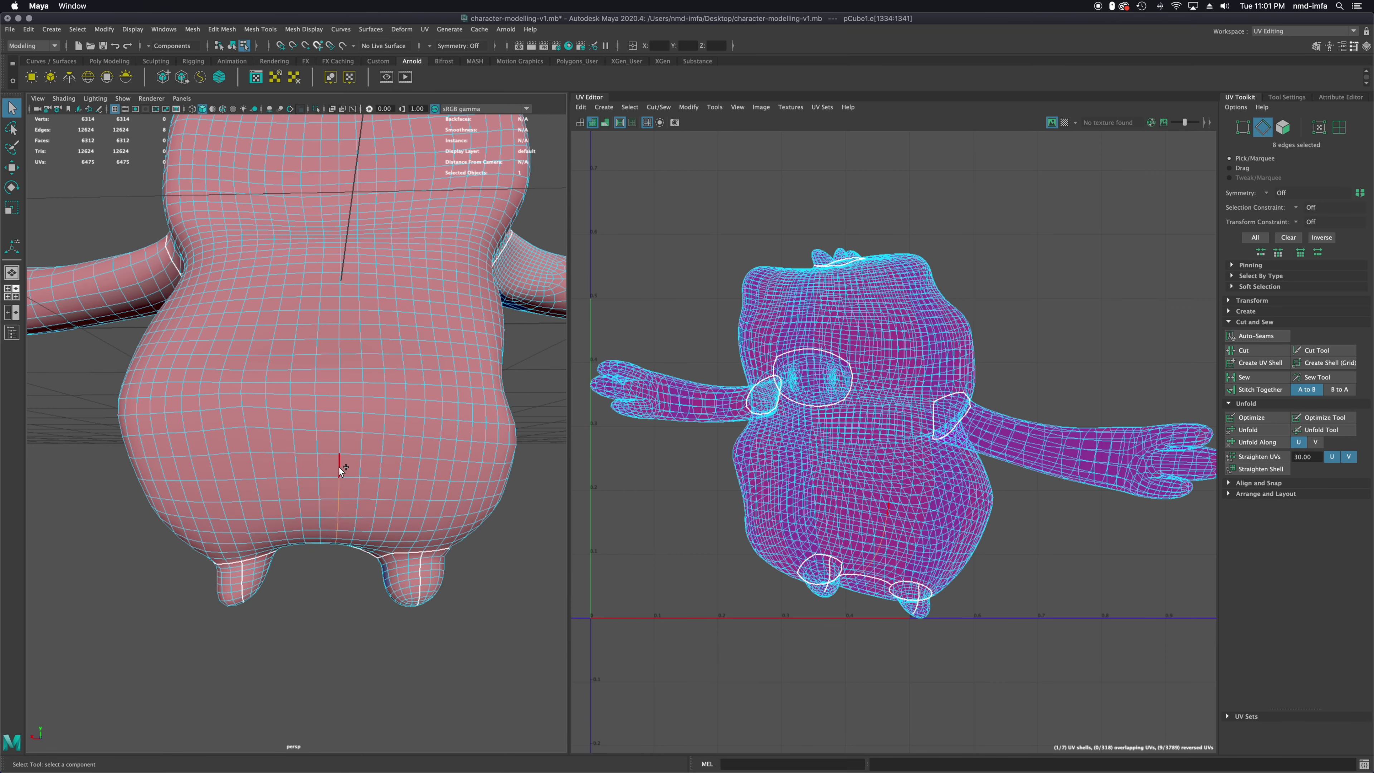
shift+click(338, 439)
shift+click(339, 411)
shift+click(334, 394)
shift+click(338, 372)
shift+click(339, 362)
Continue the central line of selected edges from the lower back up through the narrow waist
alt+drag(399, 355, 380, 532)
shift+click(348, 533)
shift+click(350, 520)
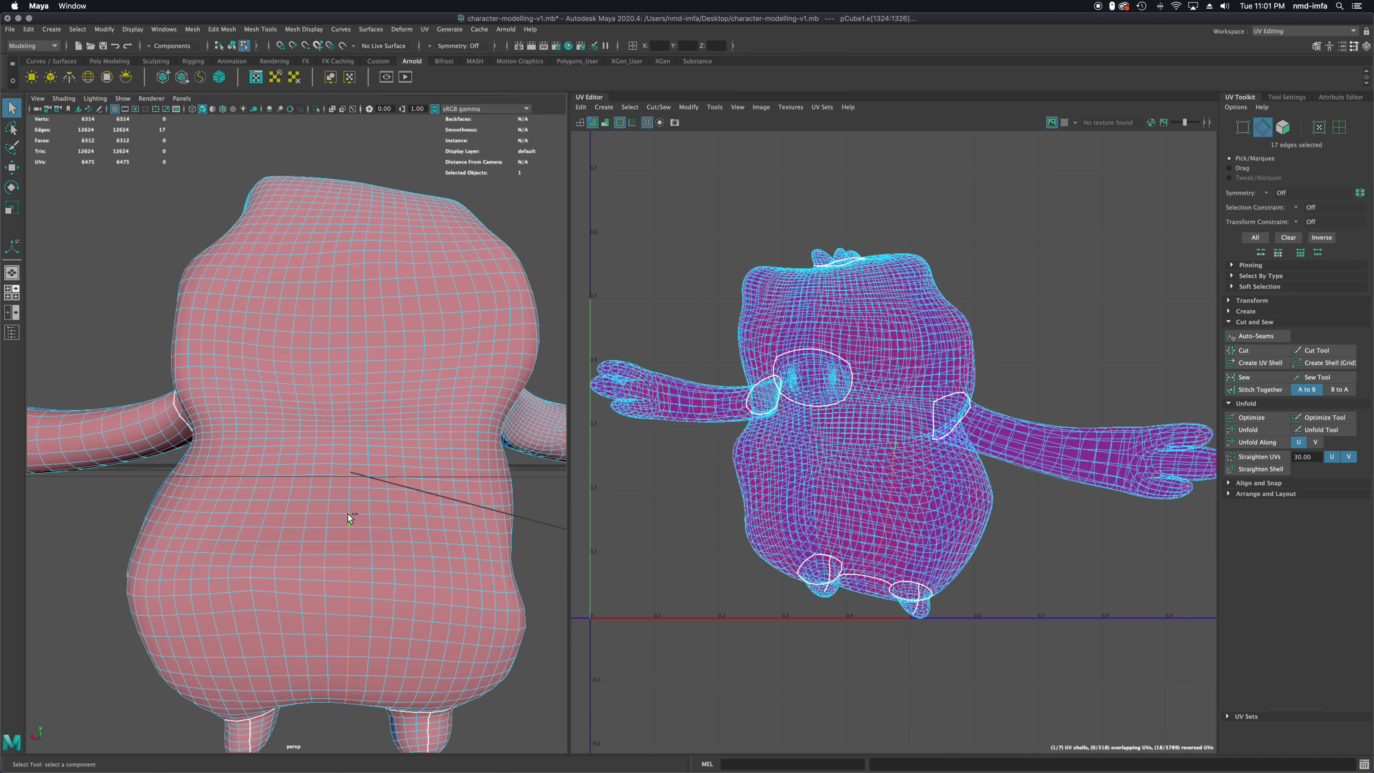
shift+click(349, 497)
shift+click(349, 491)
shift+click(350, 476)
shift+click(349, 464)
shift+click(351, 454)
shift+click(350, 442)
shift+click(350, 438)
Add the central edges from the waist past arm level up the character's upper back
scroll(357, 396, up, 4)
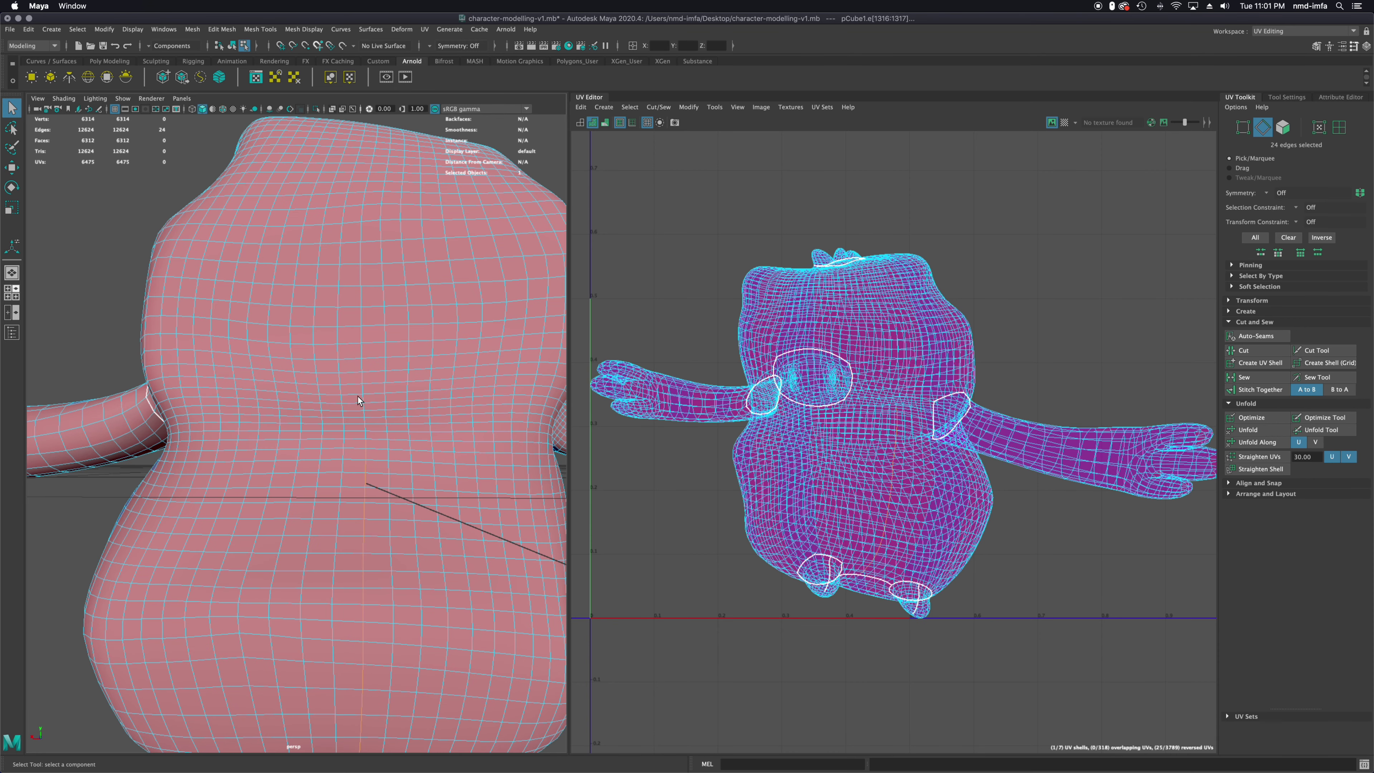
scroll(357, 396, up, 2)
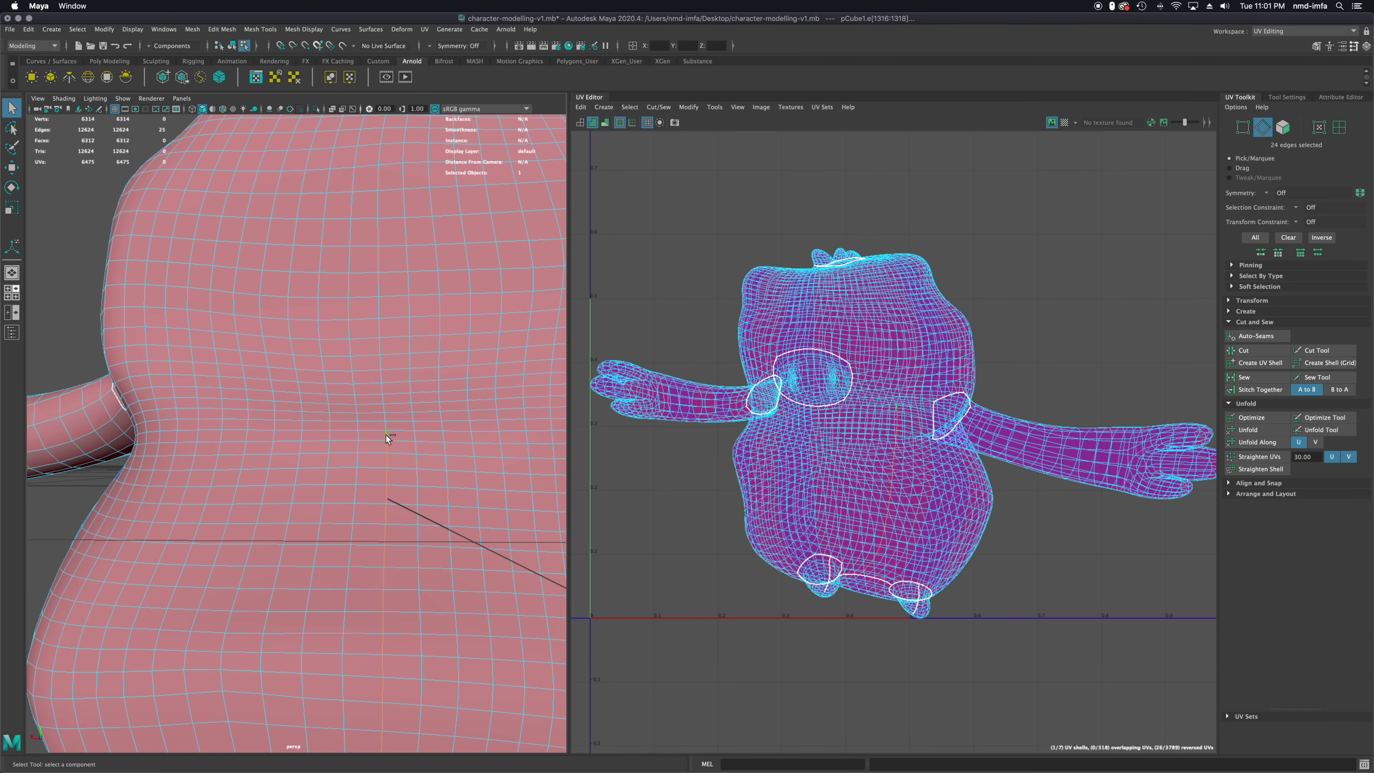
shift+click(384, 421)
shift+click(383, 411)
shift+click(384, 406)
shift+click(381, 385)
shift+click(379, 377)
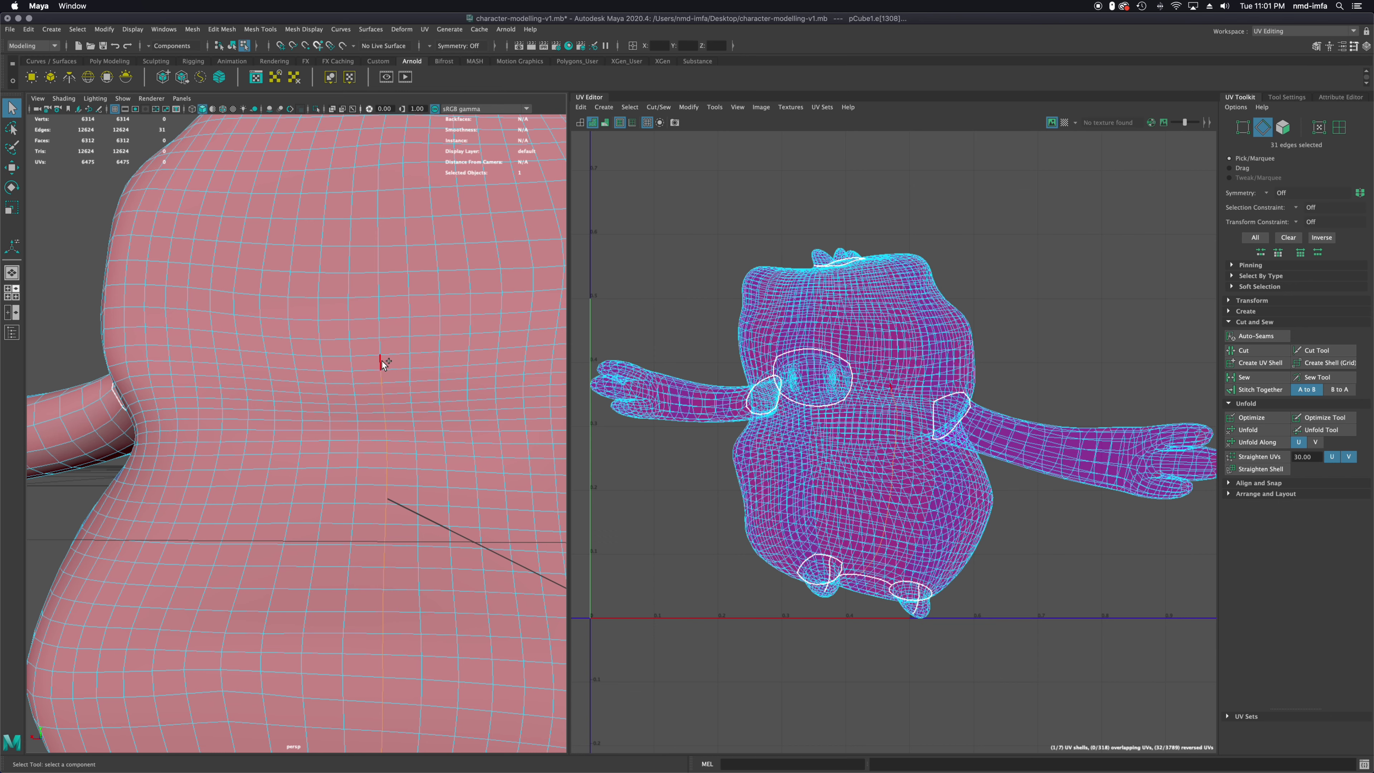
shift+click(380, 357)
shift+click(380, 348)
shift+click(380, 325)
shift+click(378, 302)
shift+click(379, 285)
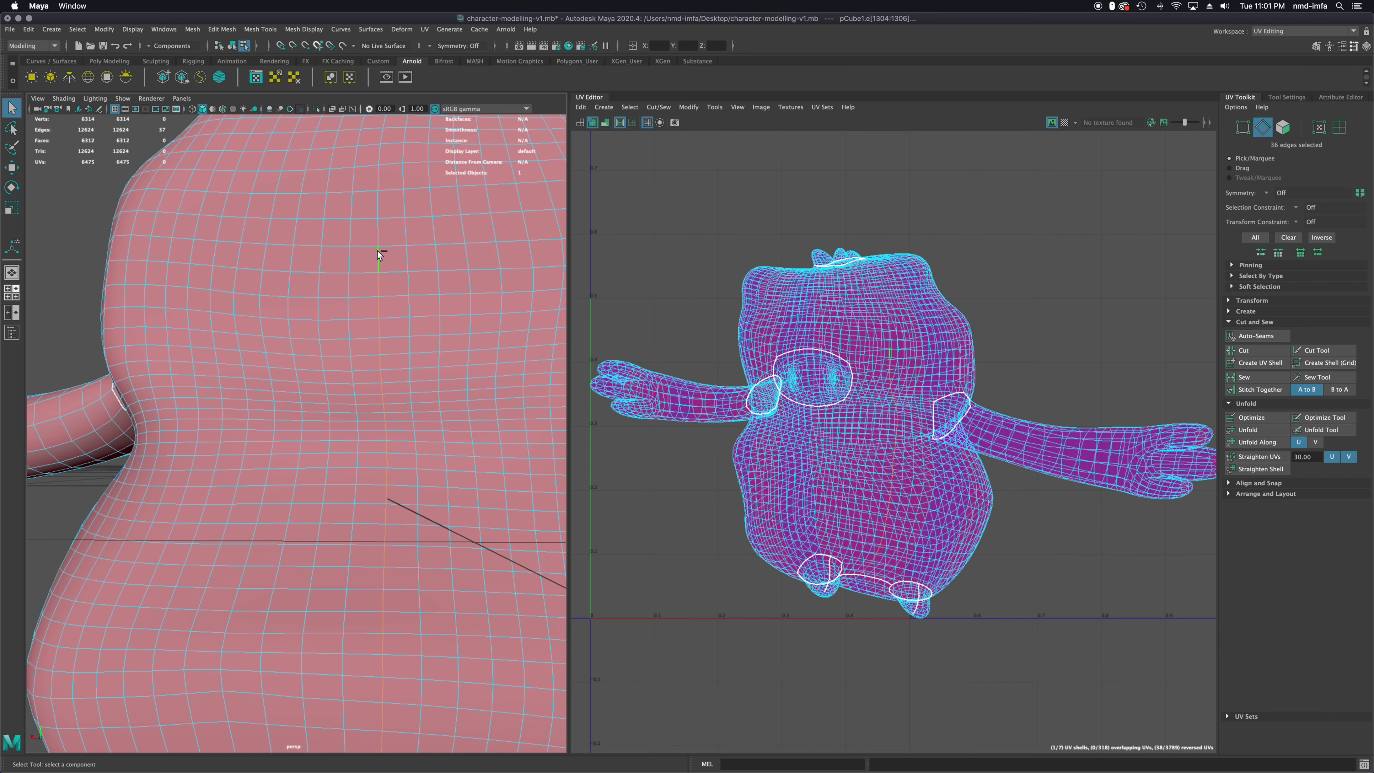
shift+click(379, 231)
Extend the central edge selection up the back of the head
alt+middle_drag(398, 233, 349, 478)
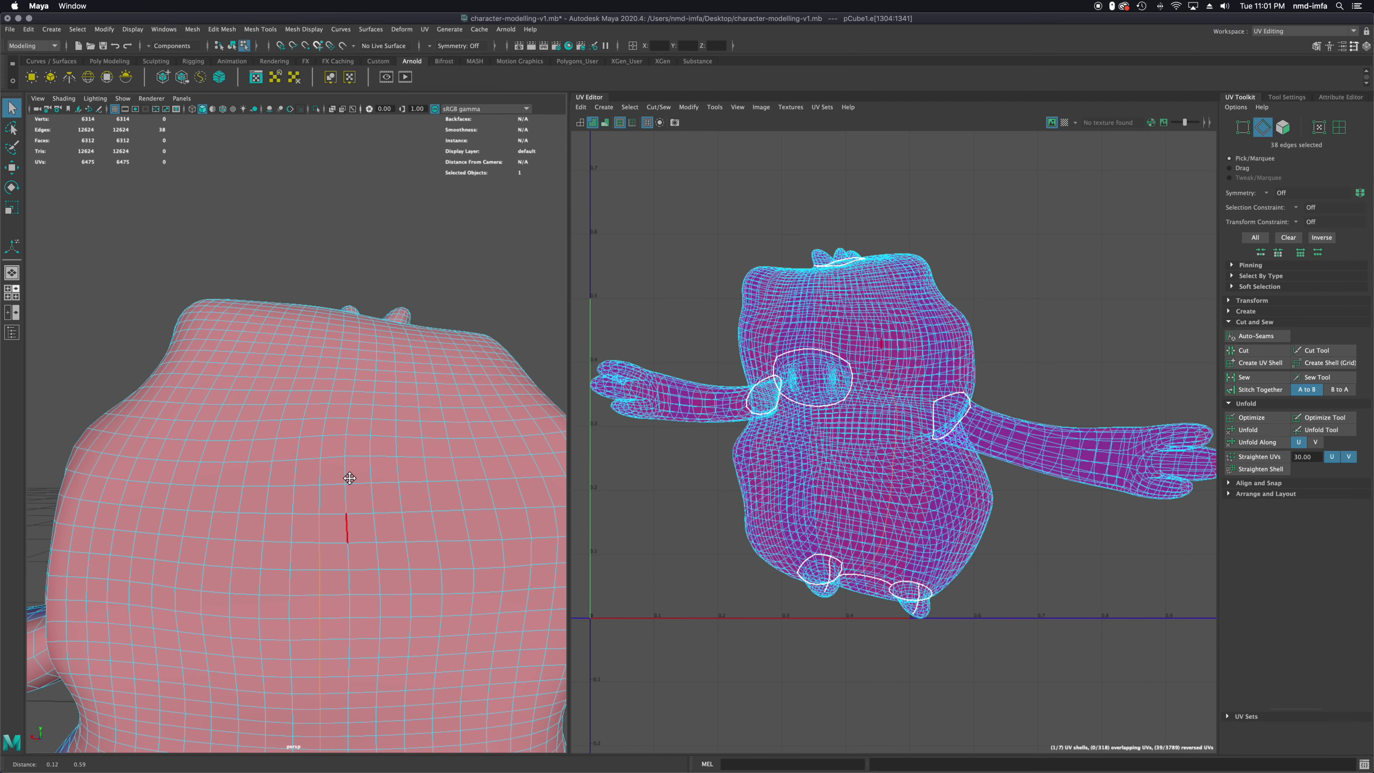
shift+click(319, 500)
shift+click(319, 475)
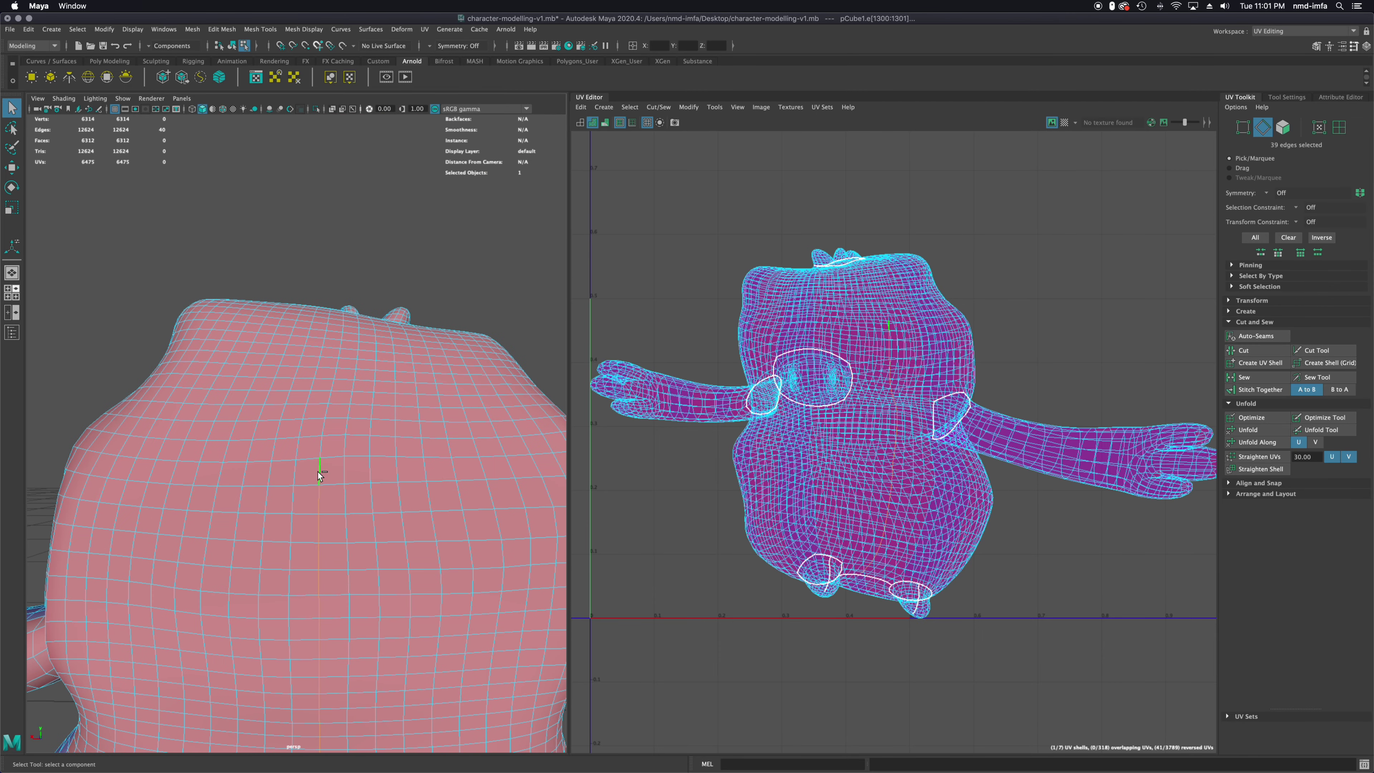
shift+click(320, 447)
shift+click(325, 426)
shift+click(328, 410)
shift+click(332, 397)
Add the remaining central edges over the head to the hair seam, and cut the UVs along the whole back line
alt+drag(353, 387, 361, 617)
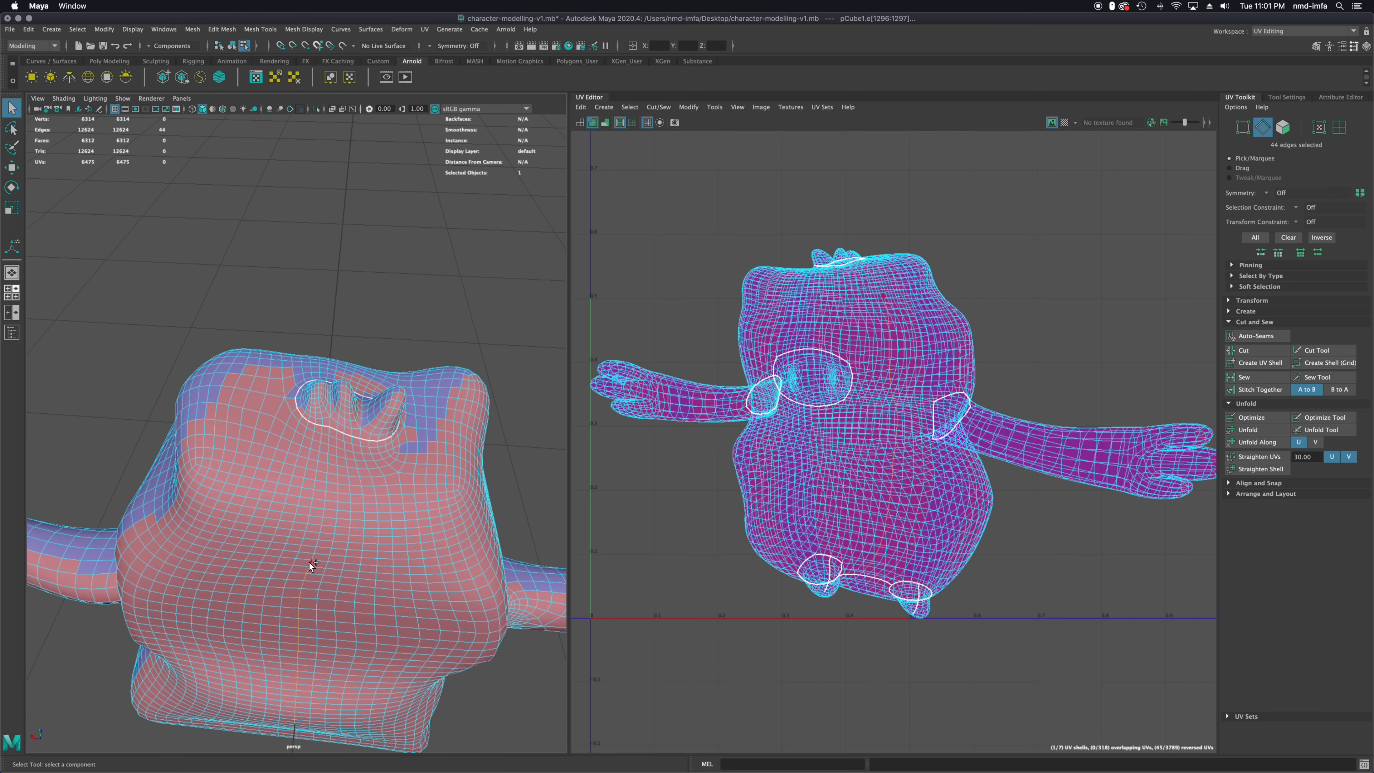
shift+click(314, 553)
shift+click(316, 548)
shift+click(317, 541)
shift+click(321, 522)
shift+click(322, 517)
shift+click(326, 508)
shift+click(326, 493)
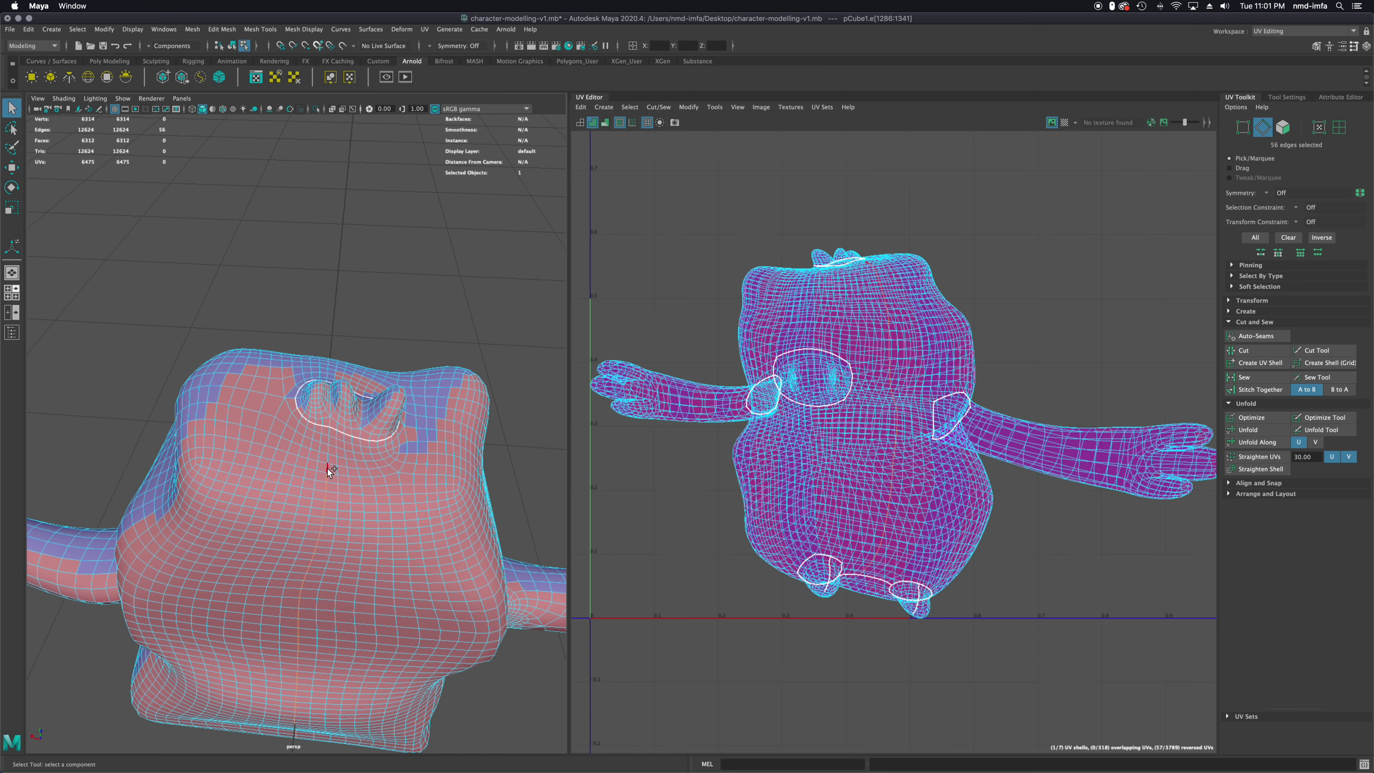
shift+click(328, 443)
shift+click(328, 439)
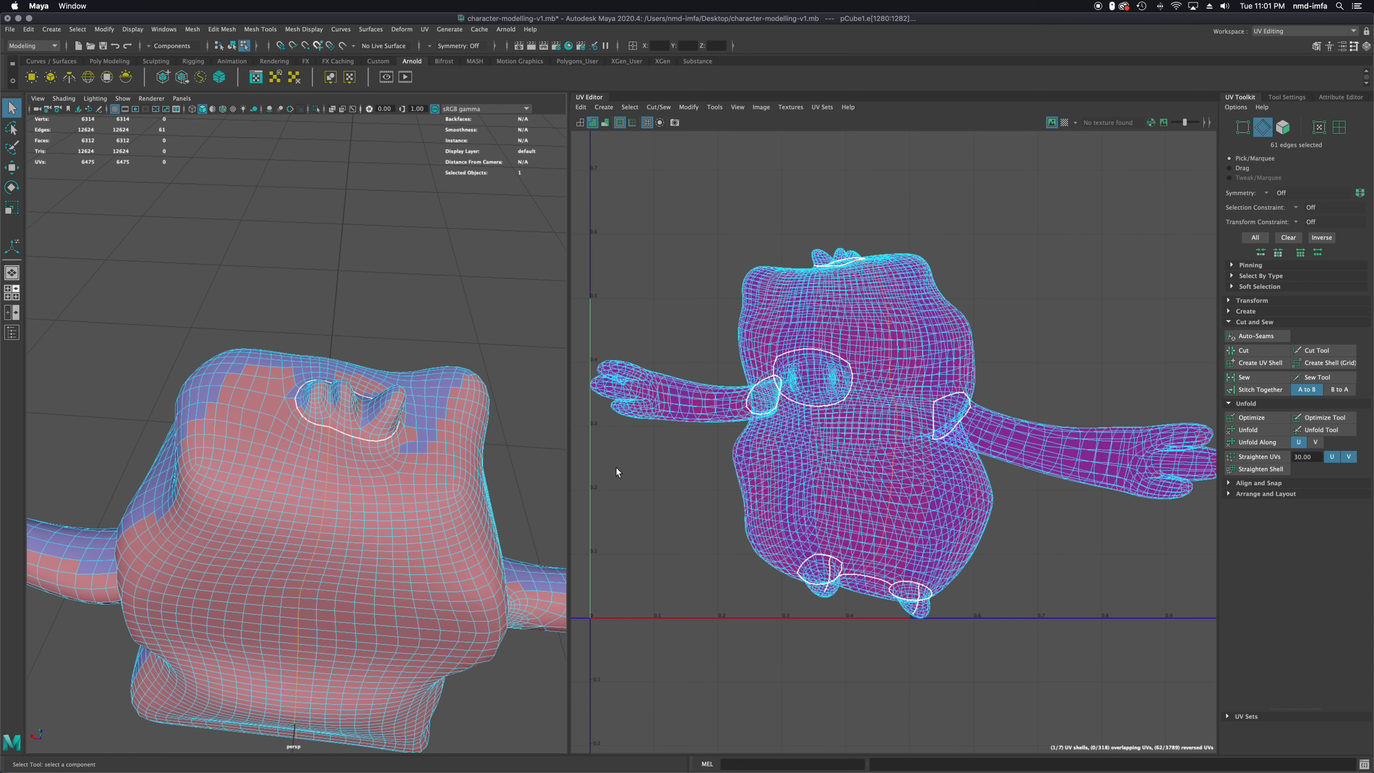
click(1250, 352)
Select the edge loop around the character's left wrist and cut the UVs along it
alt+drag(402, 624, 578, 614)
scroll(407, 593, down, 5)
alt+middle_drag(557, 616, 476, 592)
alt+drag(476, 592, 497, 570)
scroll(487, 580, up, 3)
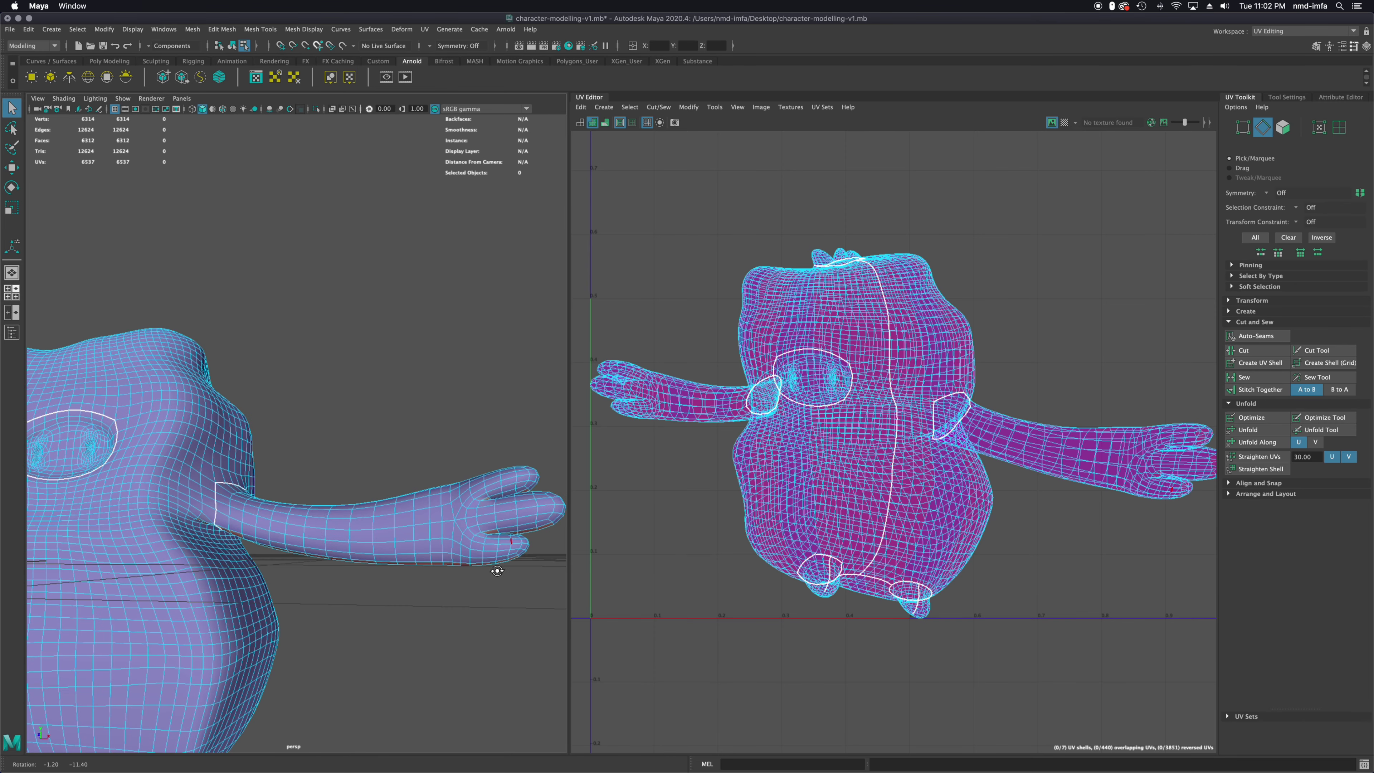
click(444, 531)
shift+double_click(442, 514)
alt+drag(444, 525, 457, 537)
click(1240, 352)
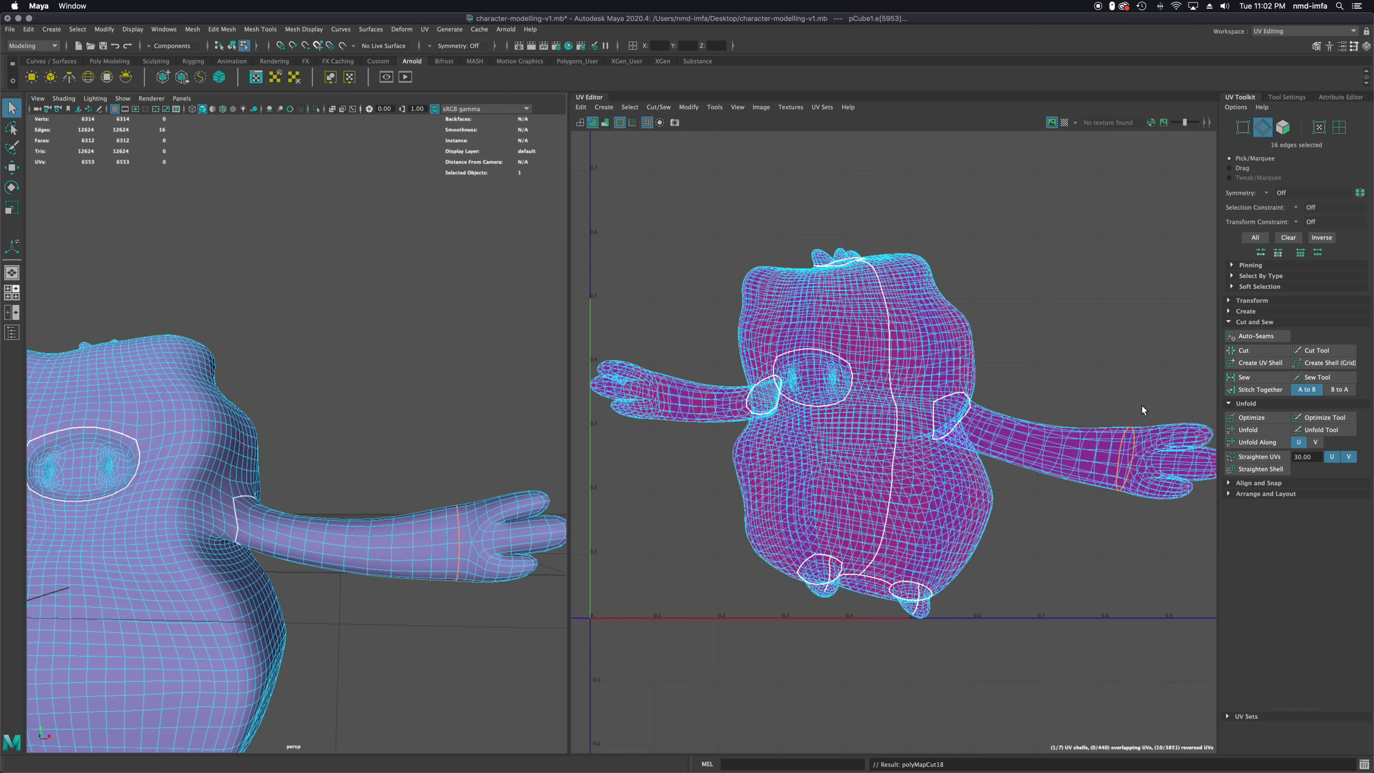
Select the edge loop around the character's right wrist and cut the UVs along it
scroll(284, 629, down, 3)
alt+drag(176, 595, 574, 582)
click(406, 548)
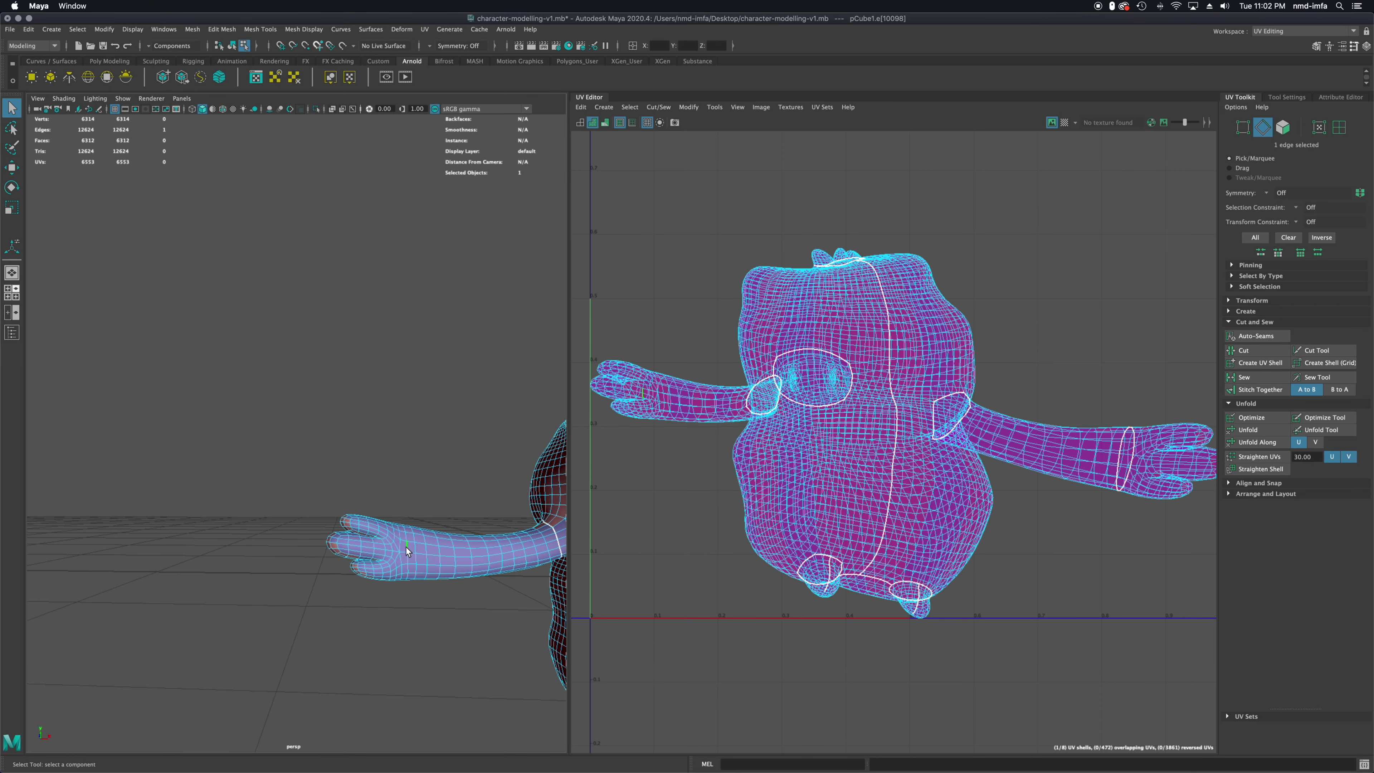
double_click(406, 538)
alt+drag(410, 568, 633, 583)
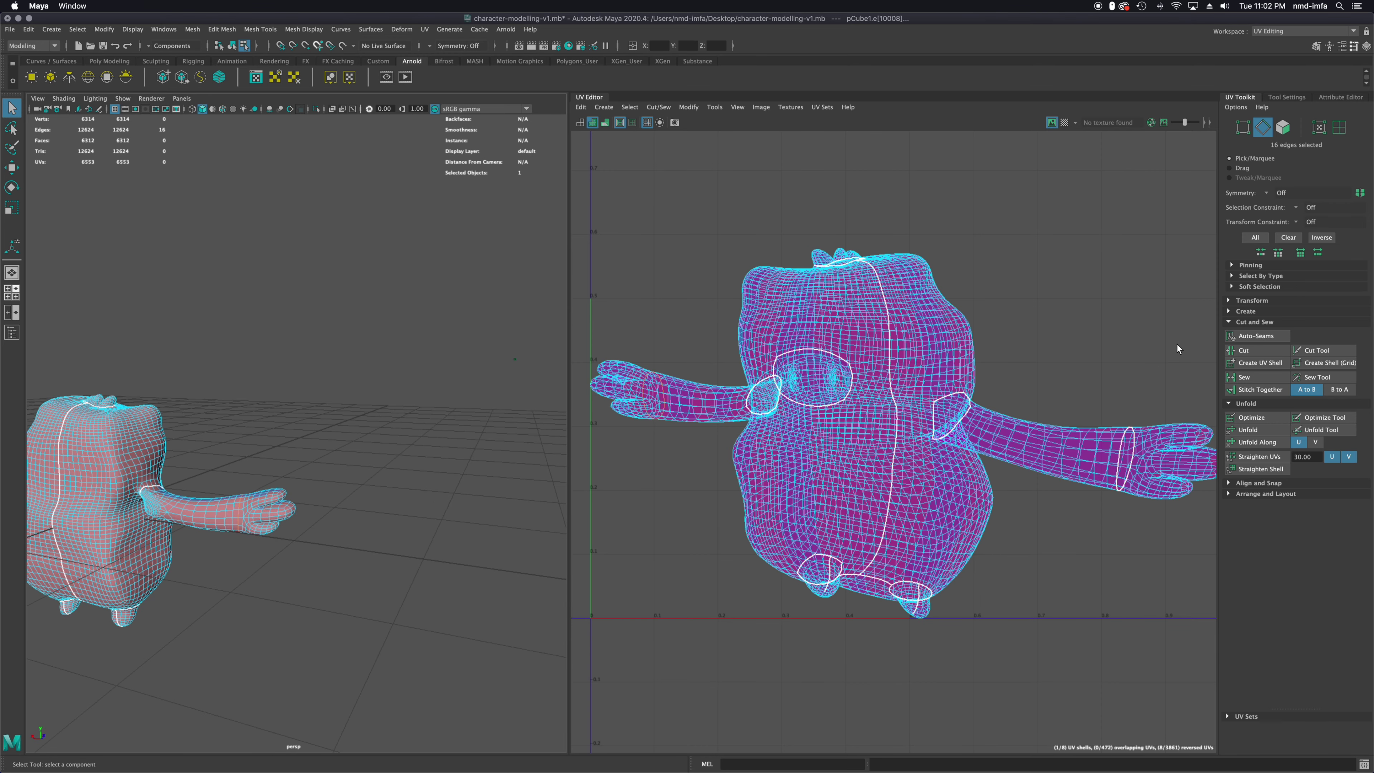
click(1243, 352)
Select all of the character's edges in the UV layout and unfold the UVs
alt+drag(263, 546, 309, 503)
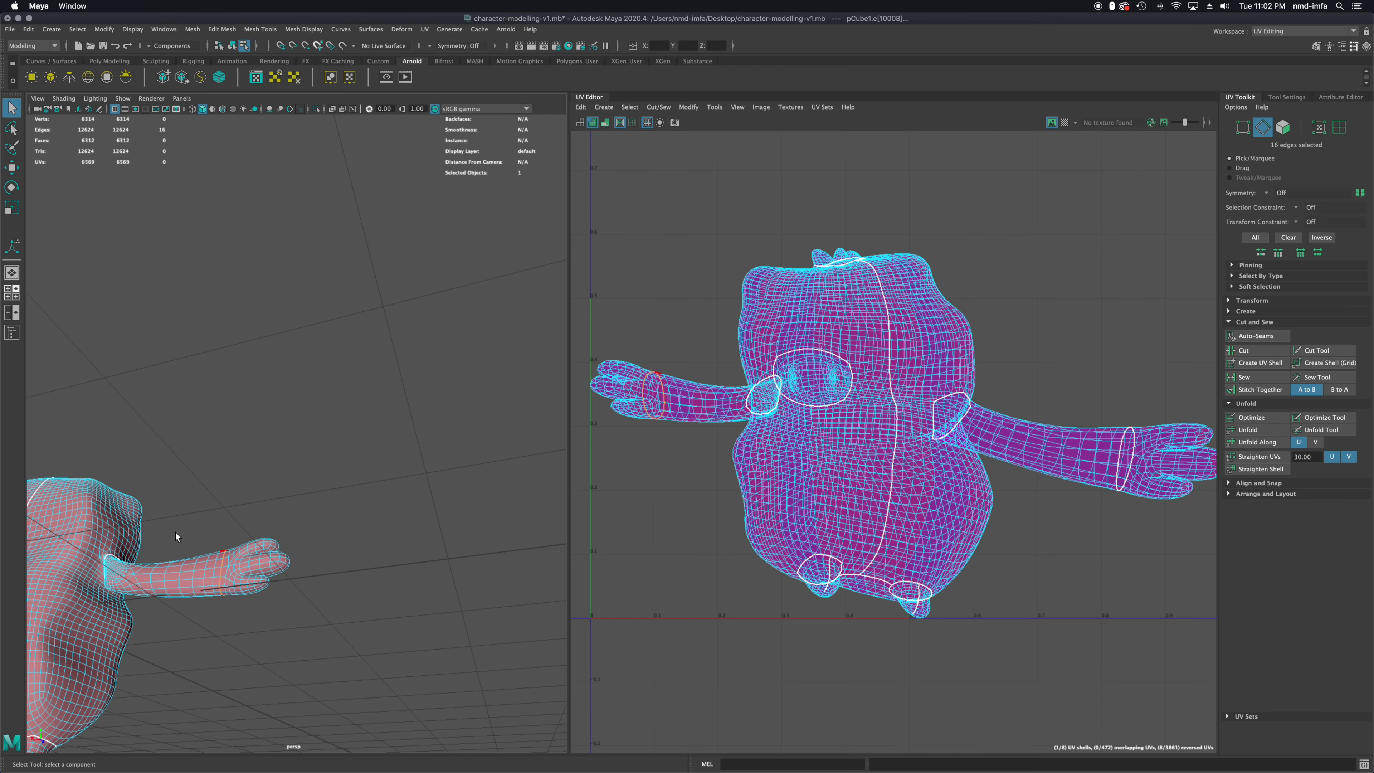
alt+middle_drag(175, 532, 552, 524)
alt+drag(378, 535, 315, 554)
scroll(196, 579, down, 4)
alt+middle_drag(305, 551, 410, 511)
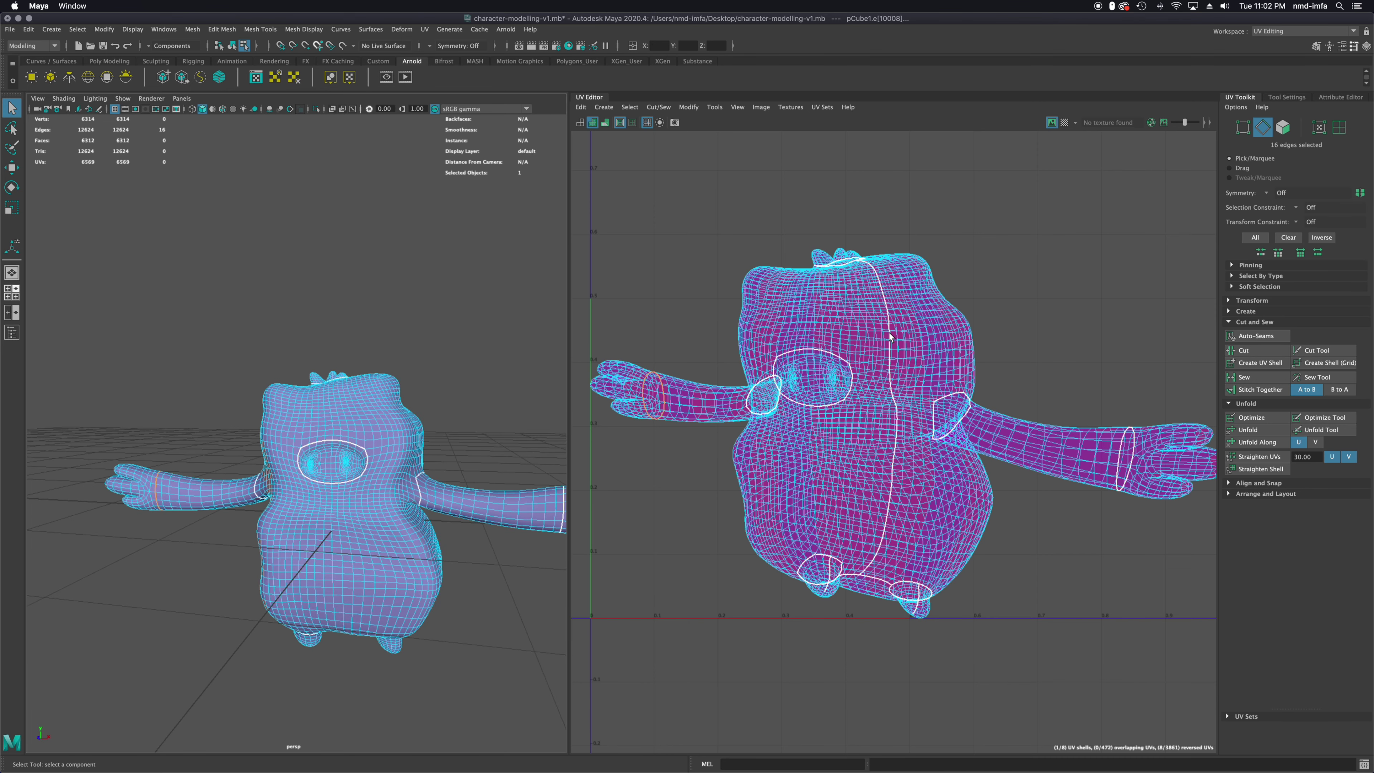
scroll(890, 337, down, 4)
drag(642, 230, 1141, 563)
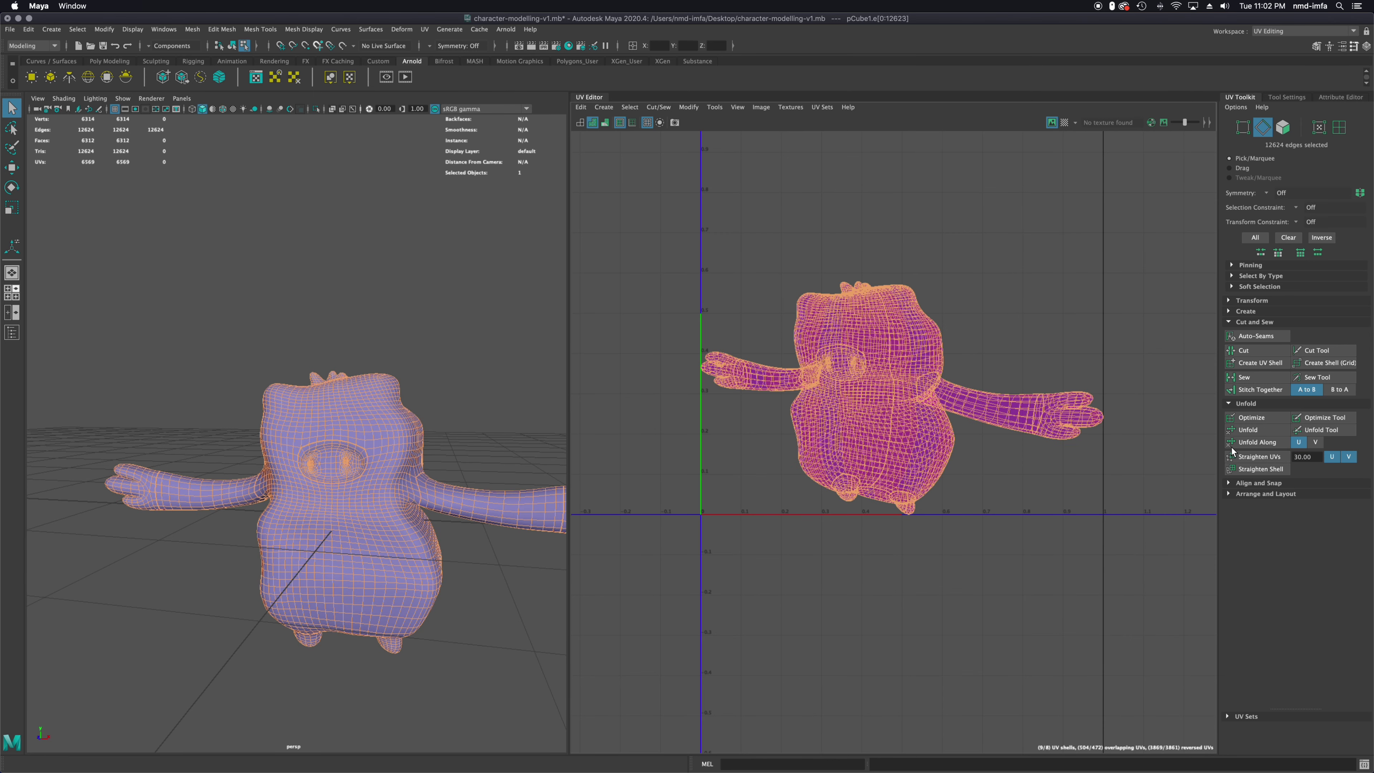
click(1228, 404)
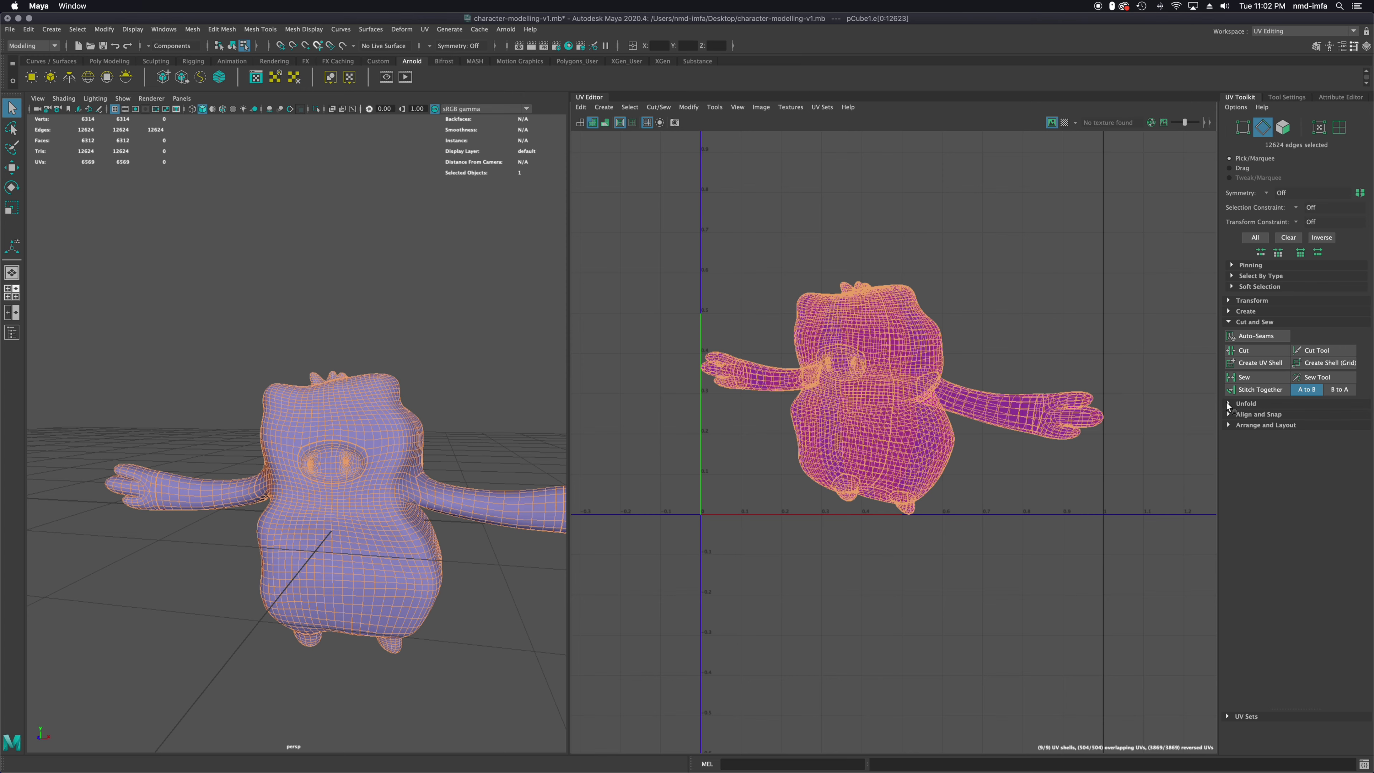
click(1229, 404)
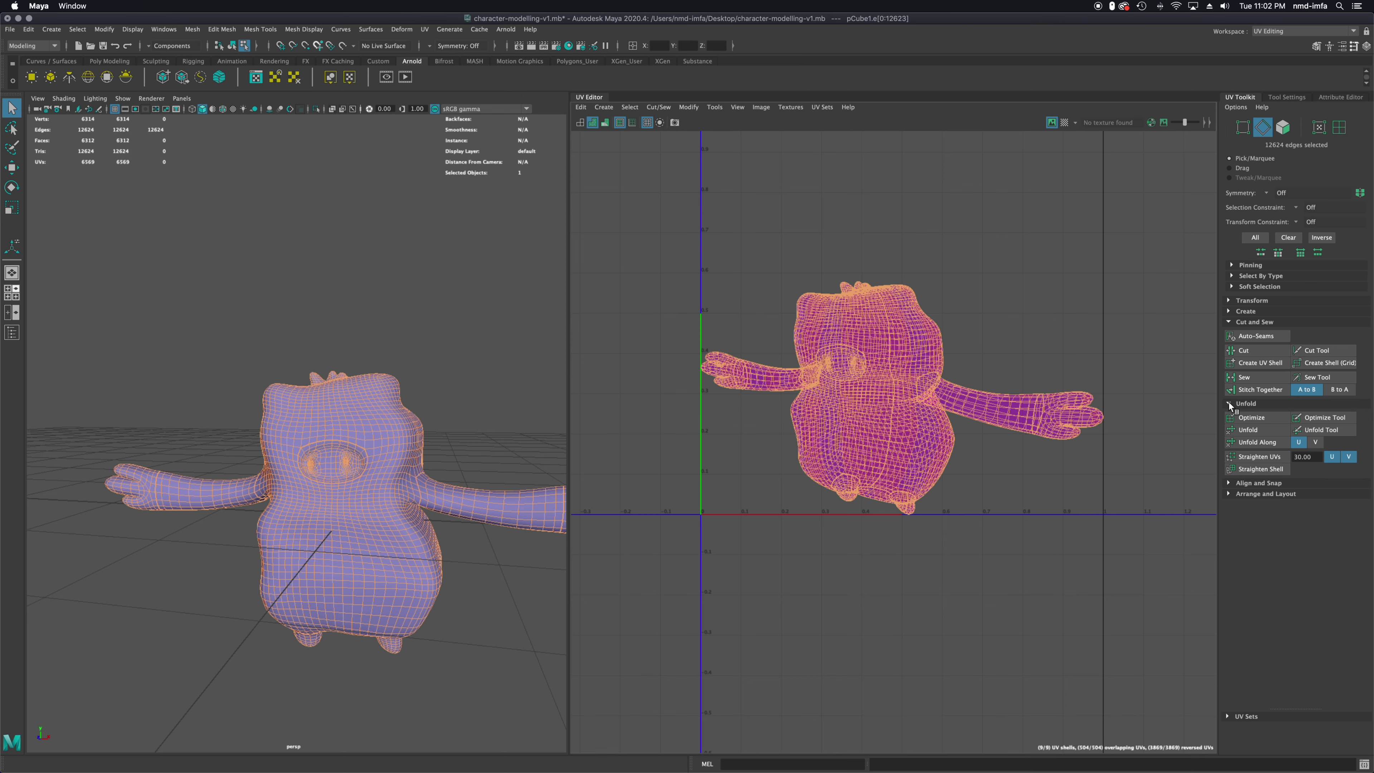
click(1250, 431)
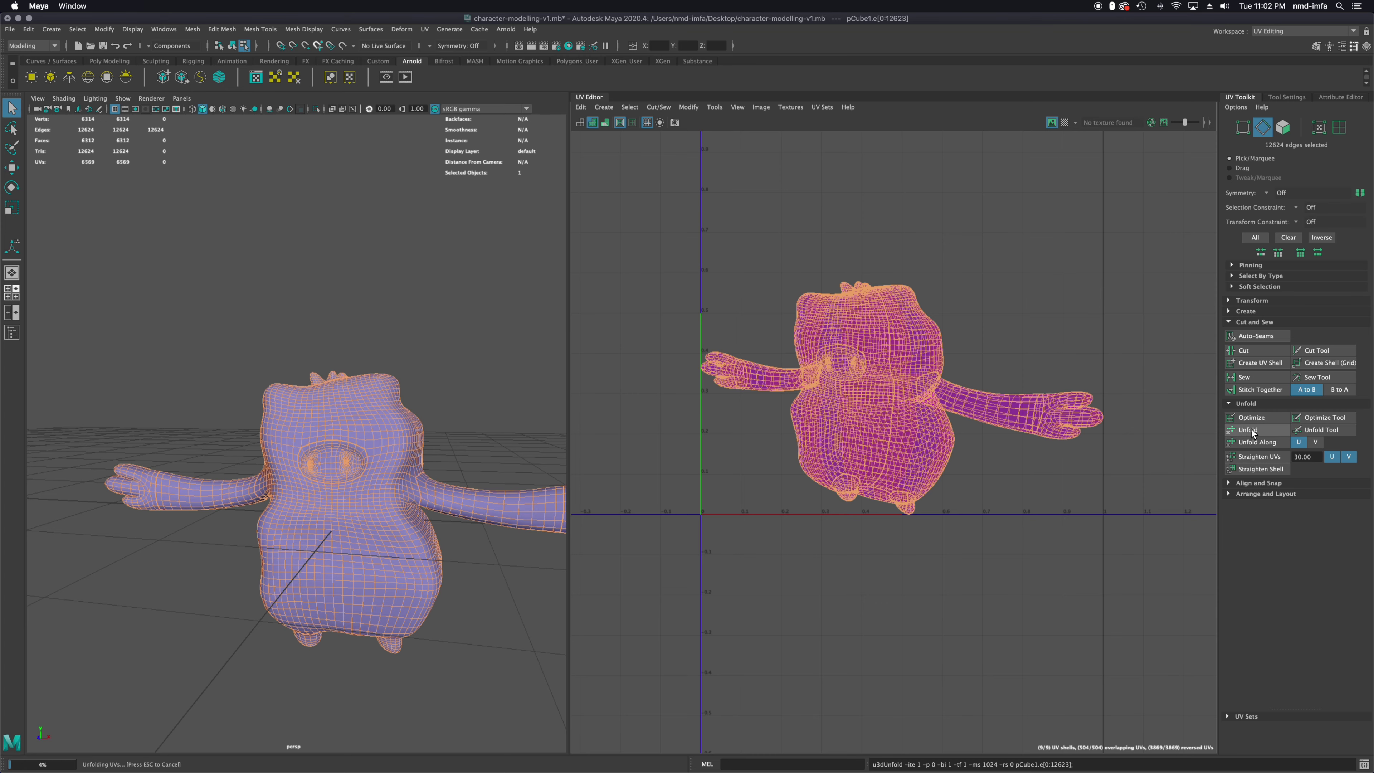
Switch to UV shell selection, move the body shell below the other shells, and place one foot shell above it
scroll(919, 411, up, 3)
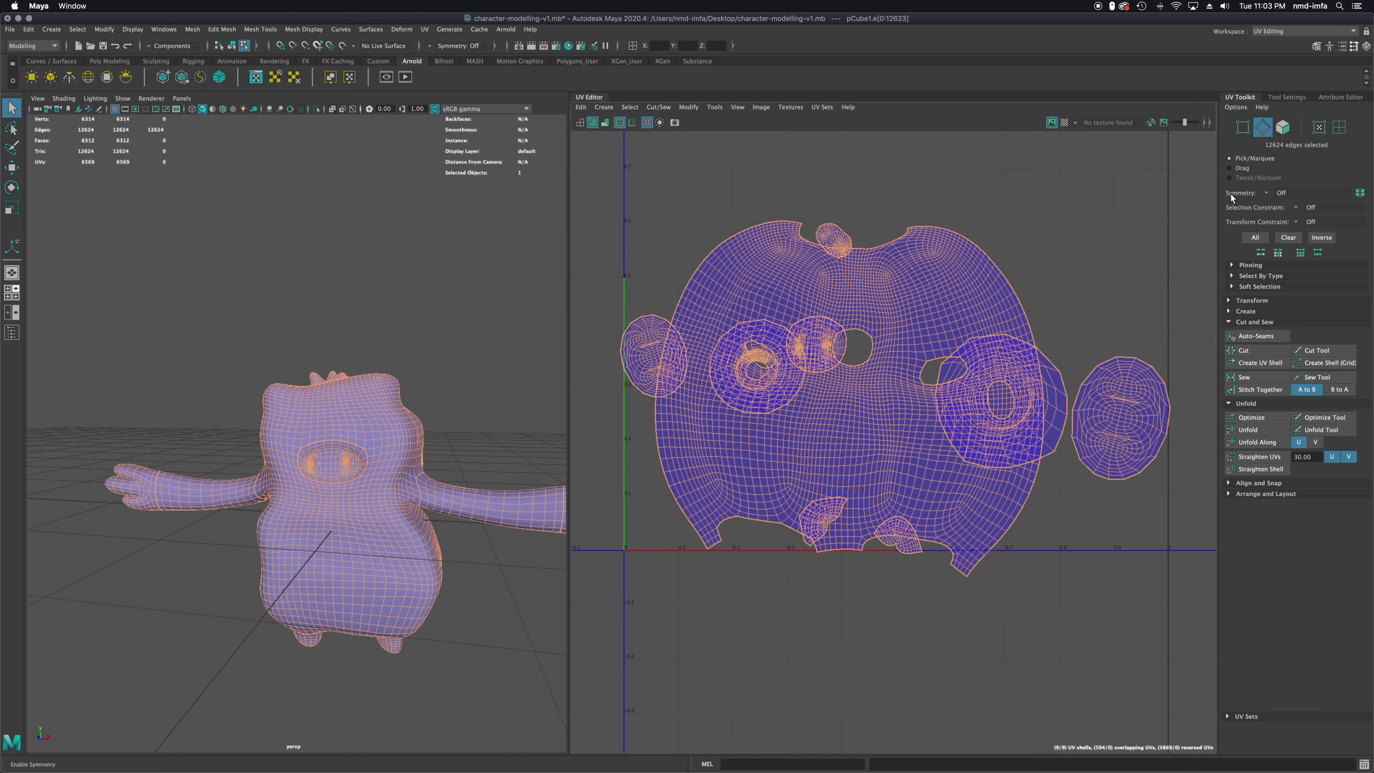
click(1339, 130)
click(888, 275)
key(w)
drag(849, 288, 873, 365)
click(827, 512)
drag(879, 467, 915, 468)
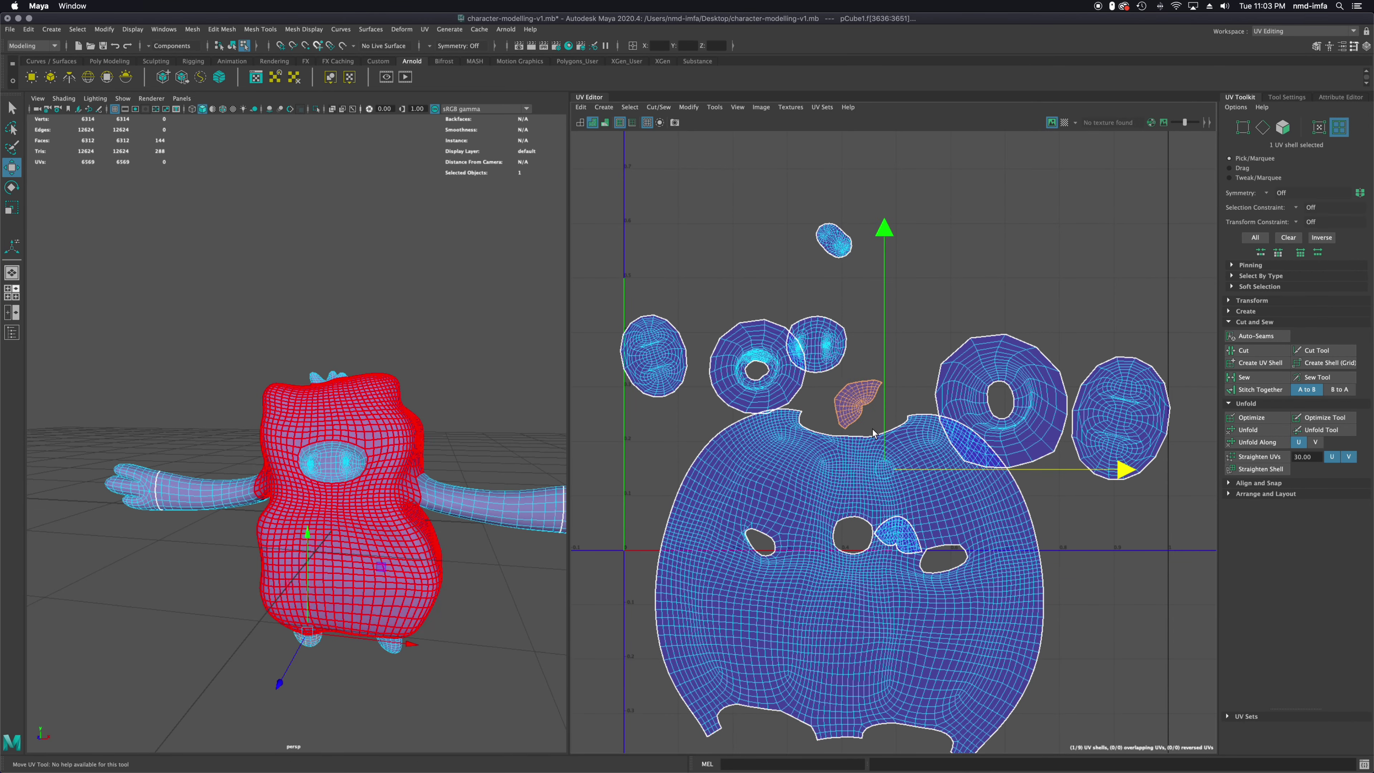
Move the two ring-shaped arm shells upward, clear of the body and eye shells
click(1044, 381)
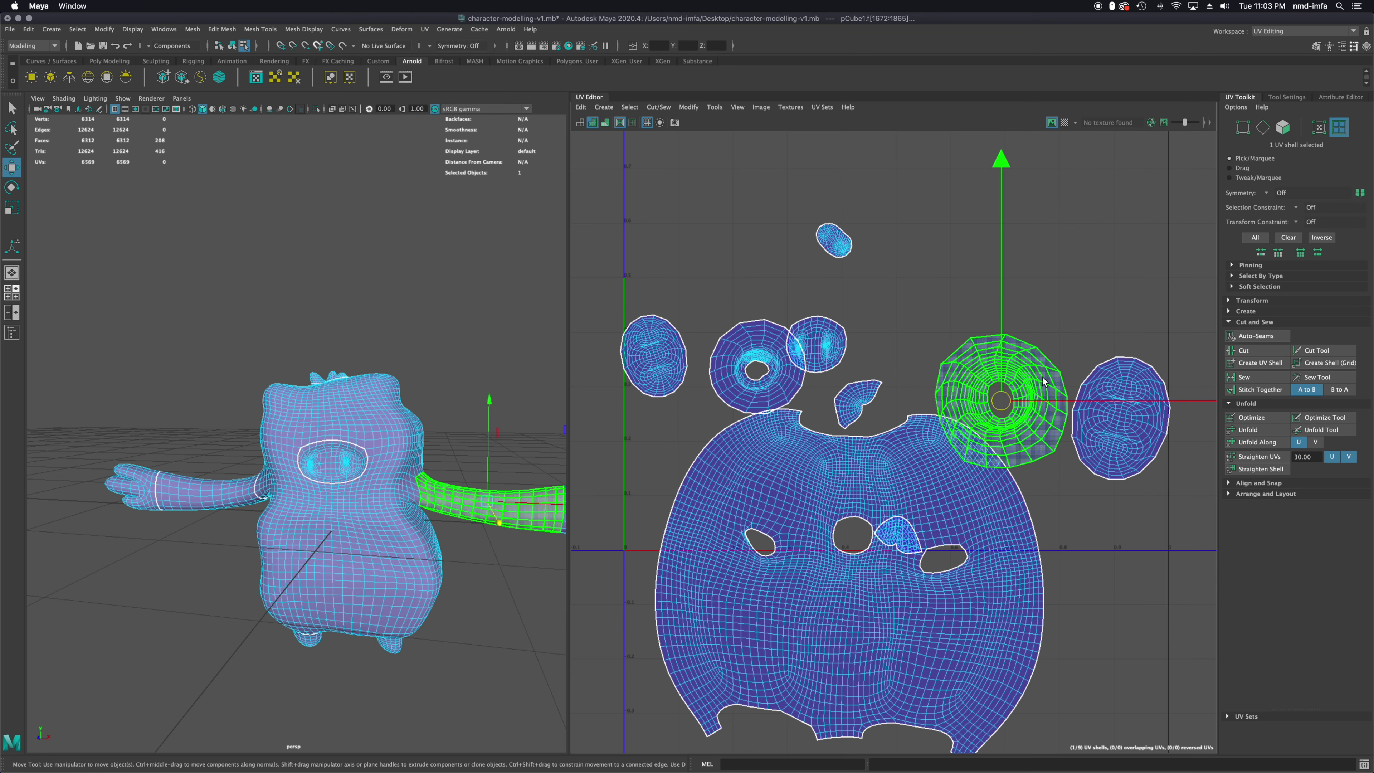
drag(998, 312, 997, 193)
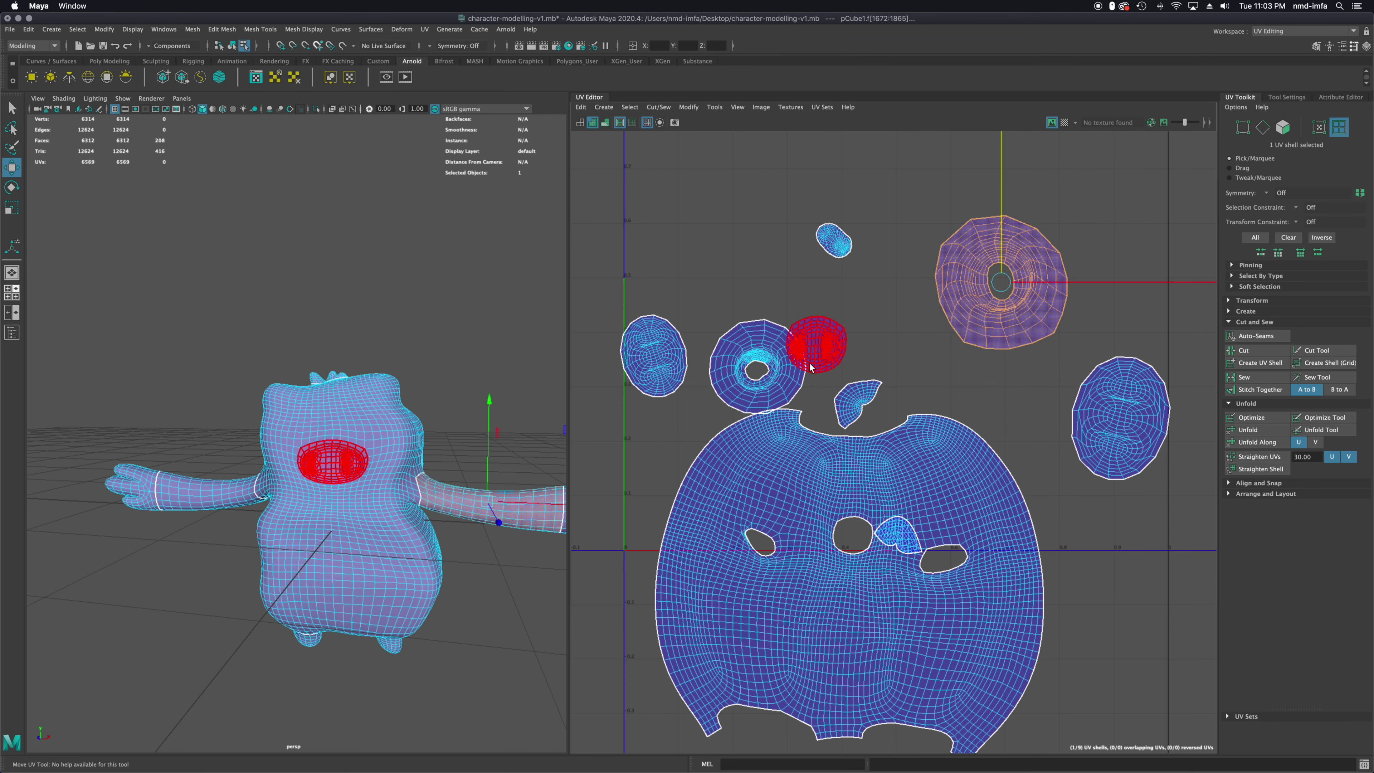
click(749, 340)
drag(749, 340, 783, 277)
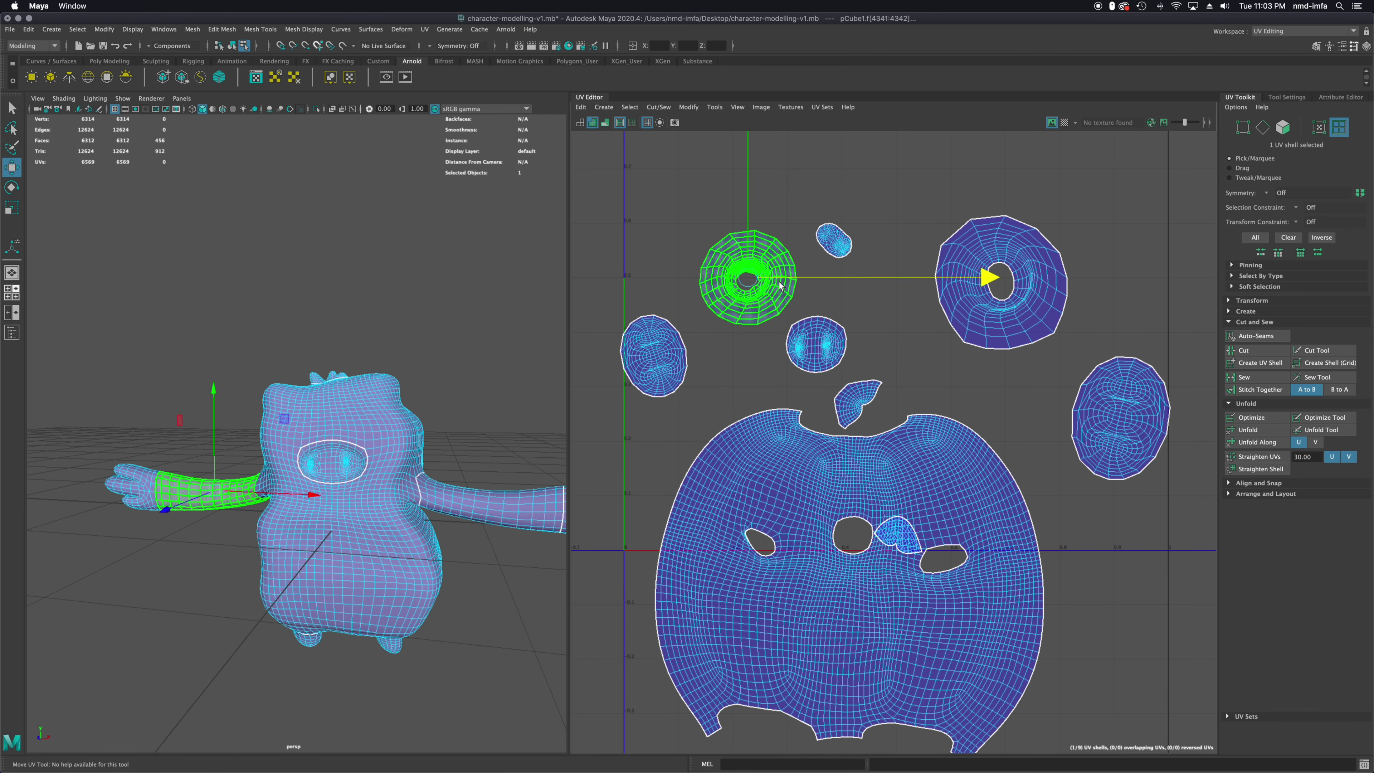
Undo the shell moves and the unfold, back to the projected UV layout
key(super+z)
key(super+z)
key(super+z)
key(super+z)
key(super+z)
key(super+z)
key(super+z)
key(super+z)
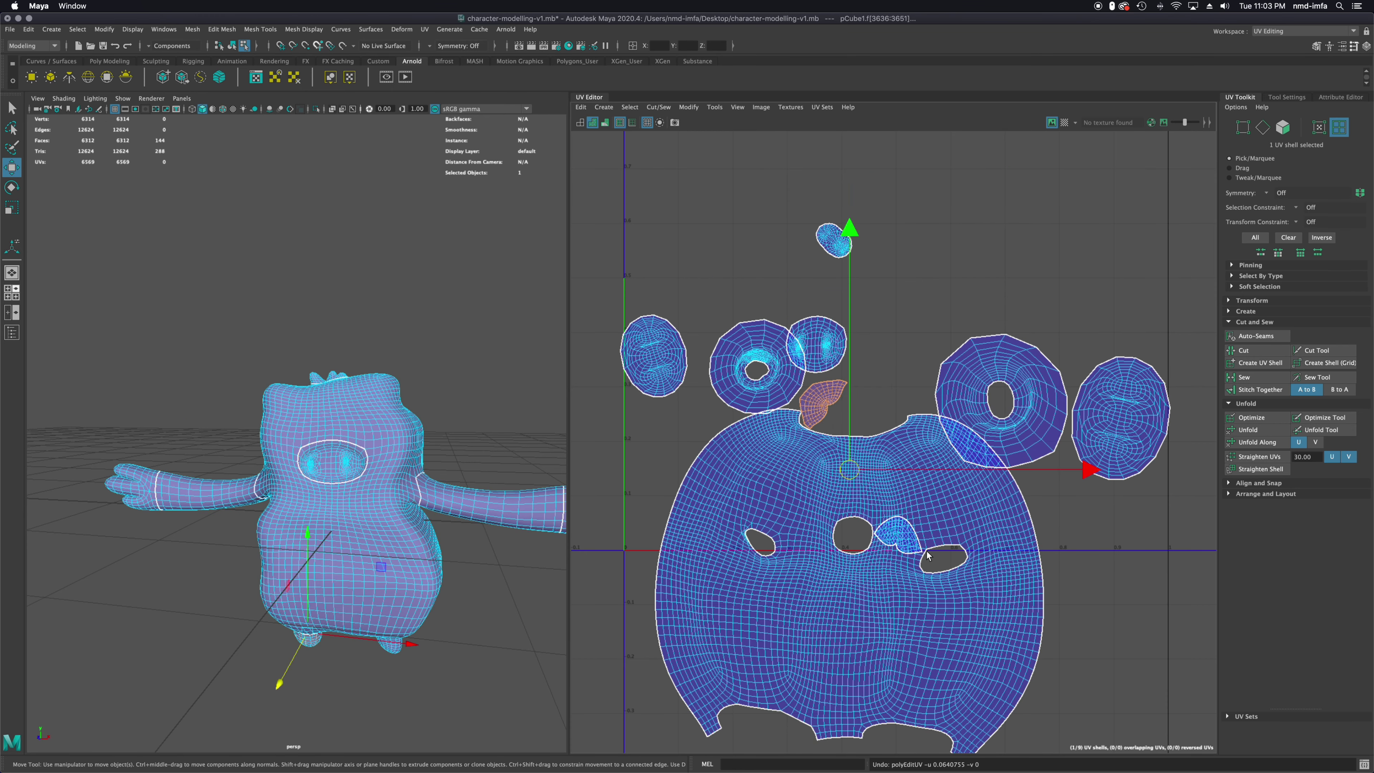
key(super+z)
key(super+z)
key(super+z)
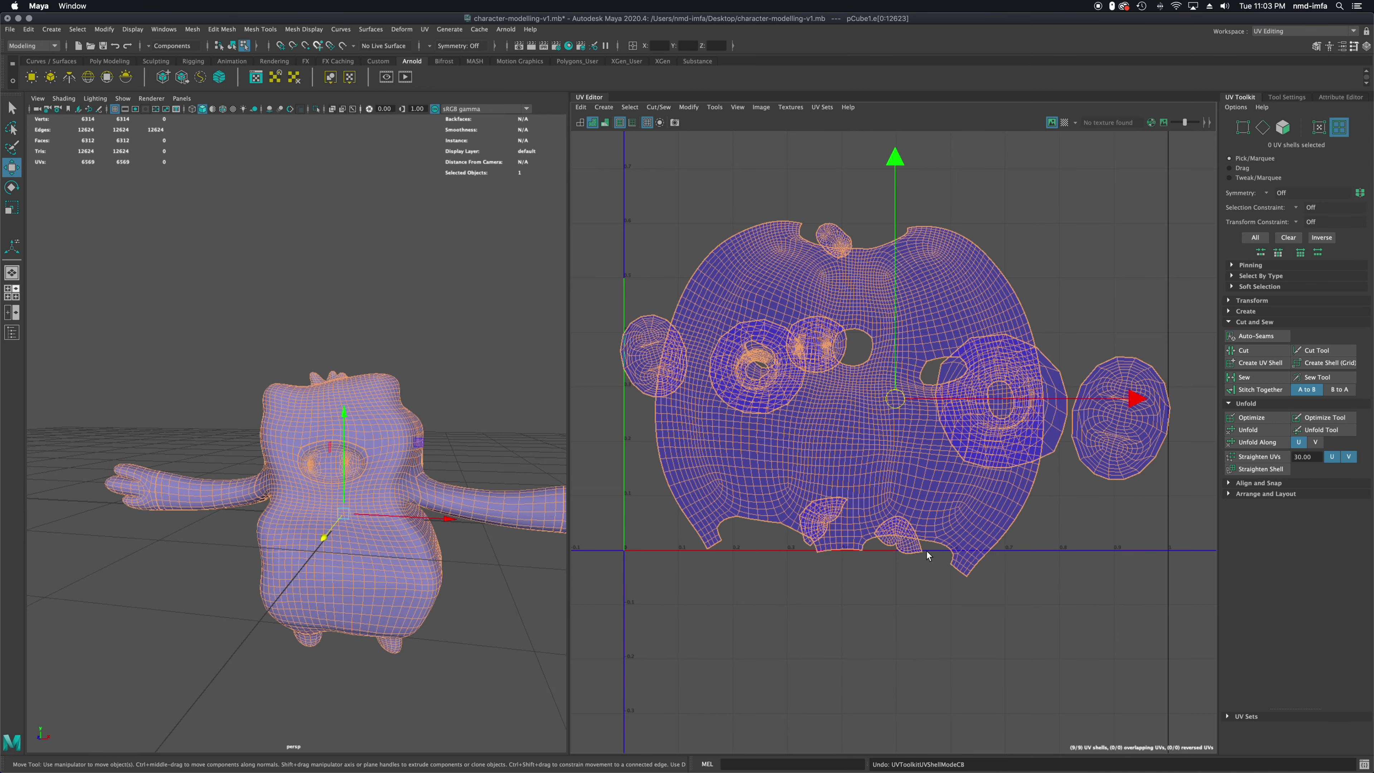
scroll(395, 576, up, 3)
alt+drag(411, 583, 353, 534)
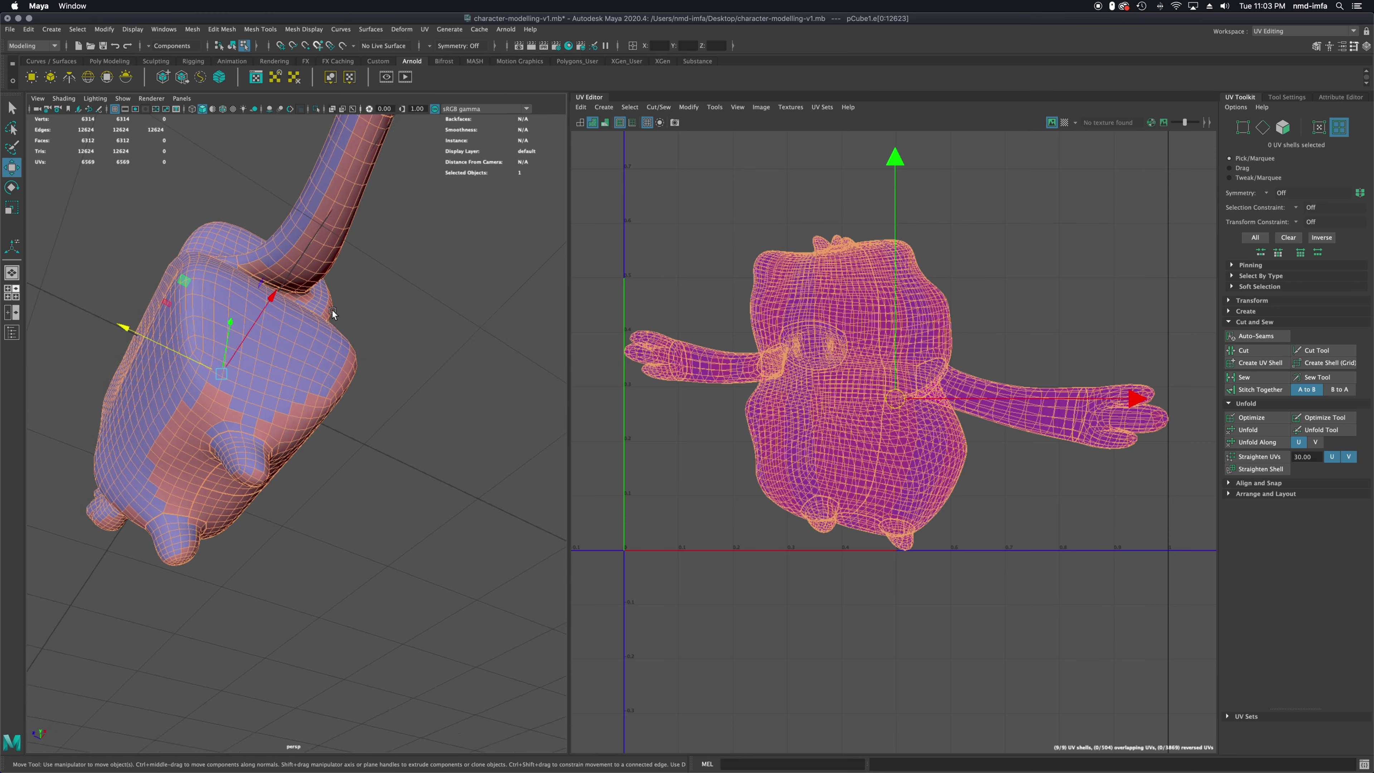
Switch to edge selection on the character and clear the current selection of all its edges
scroll(332, 314, up, 2)
alt+drag(313, 256, 347, 386)
mouse_move(442, 426)
alt+mouse_down()
mouse_move(420, 398)
mouse_move(419, 414)
alt+mouse_up()
mouse_move(410, 398)
right_down()
mouse_move(450, 520)
mouse_move(389, 532)
mouse_move(403, 373)
right_up()
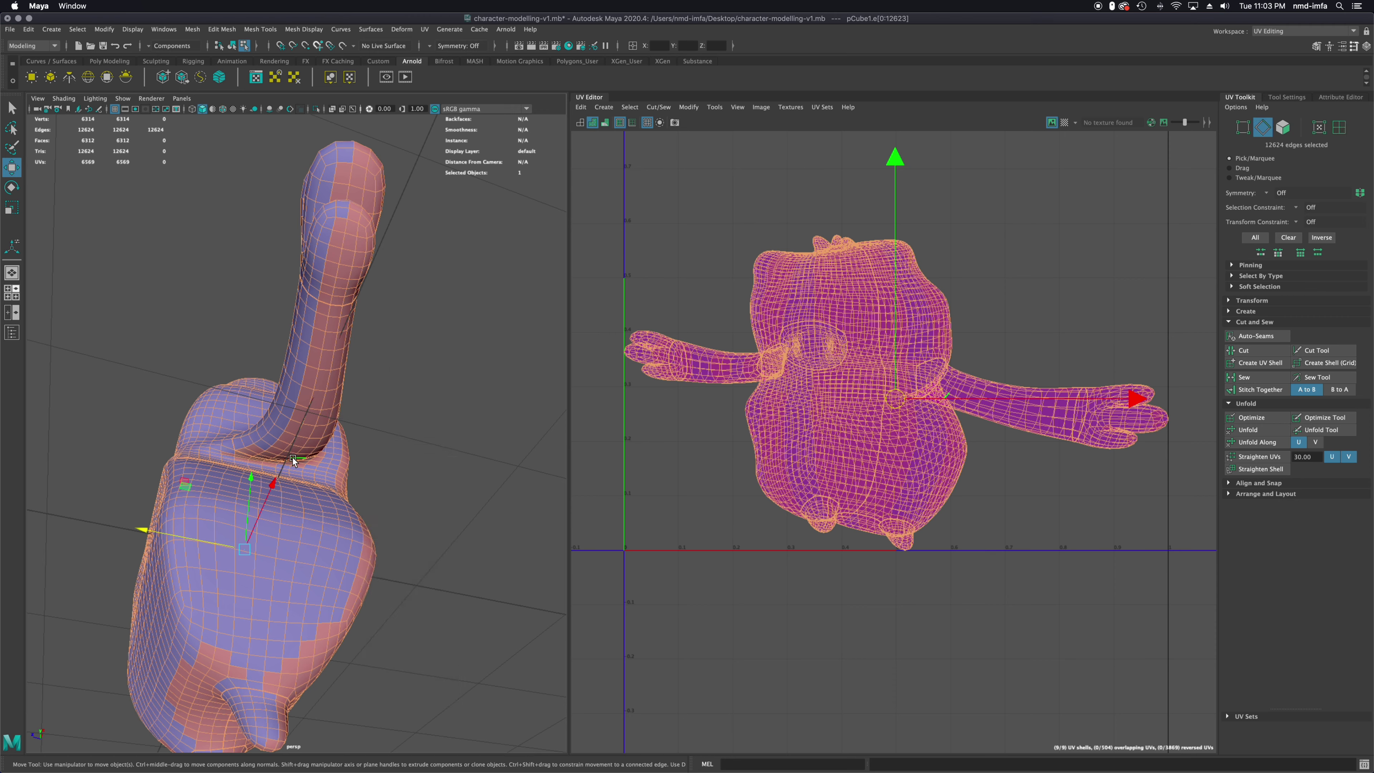
alt+drag(294, 450, 323, 453)
click(656, 465)
alt+drag(364, 398, 407, 435)
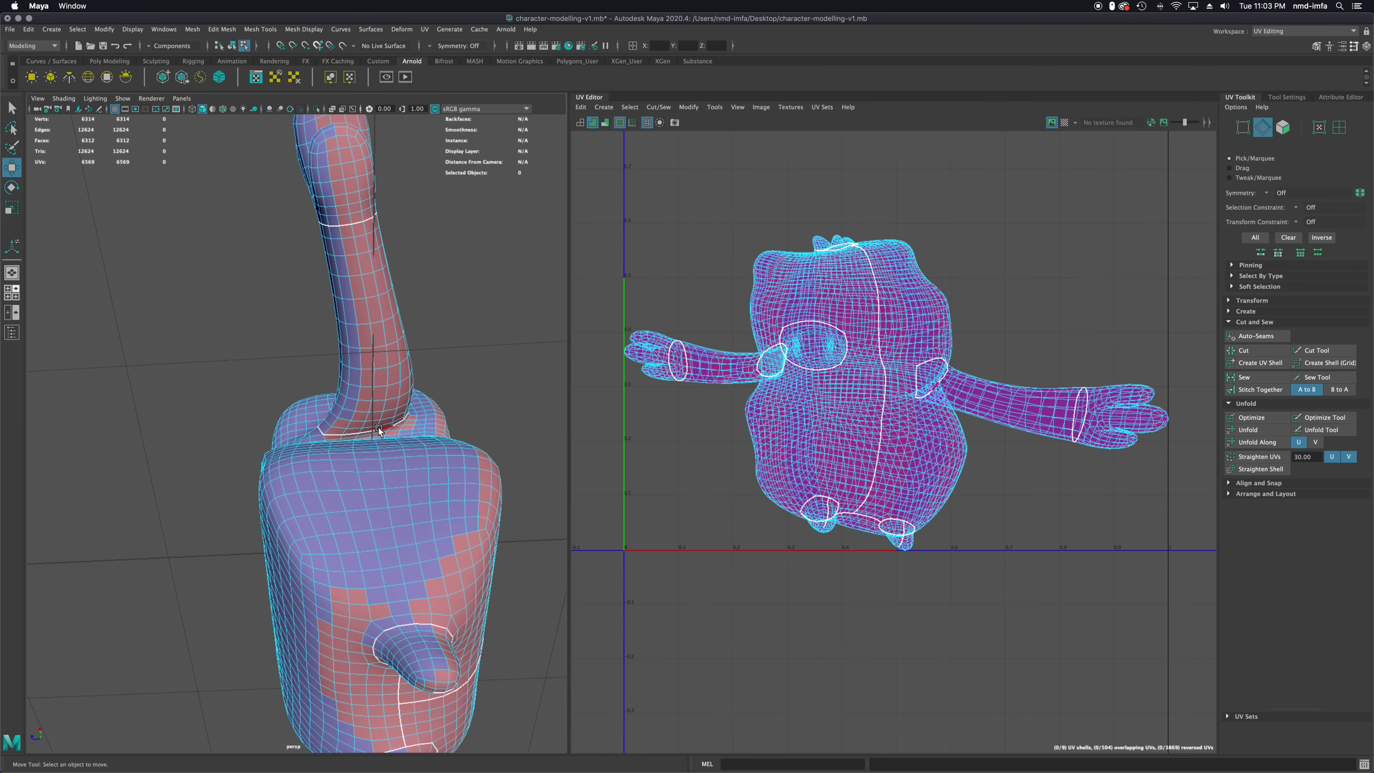
click(377, 431)
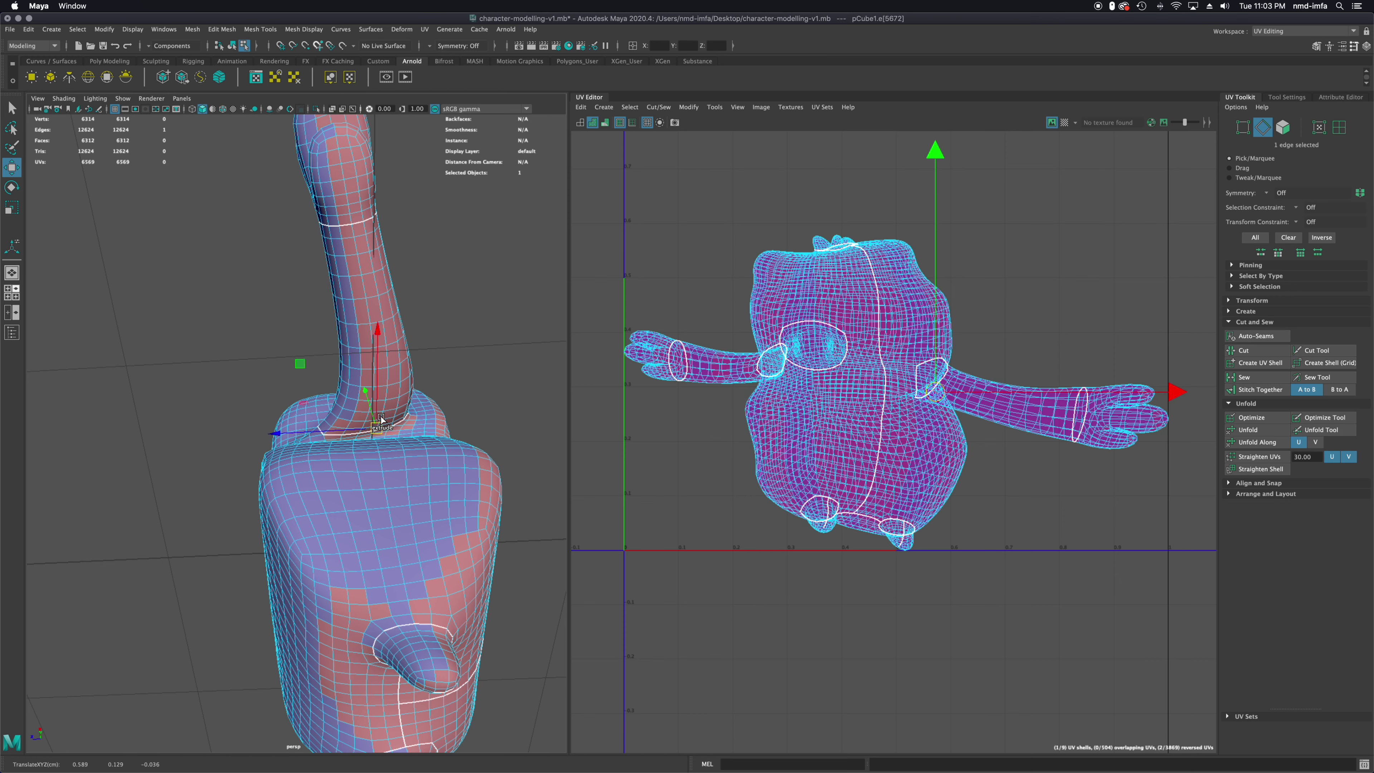
click(384, 406)
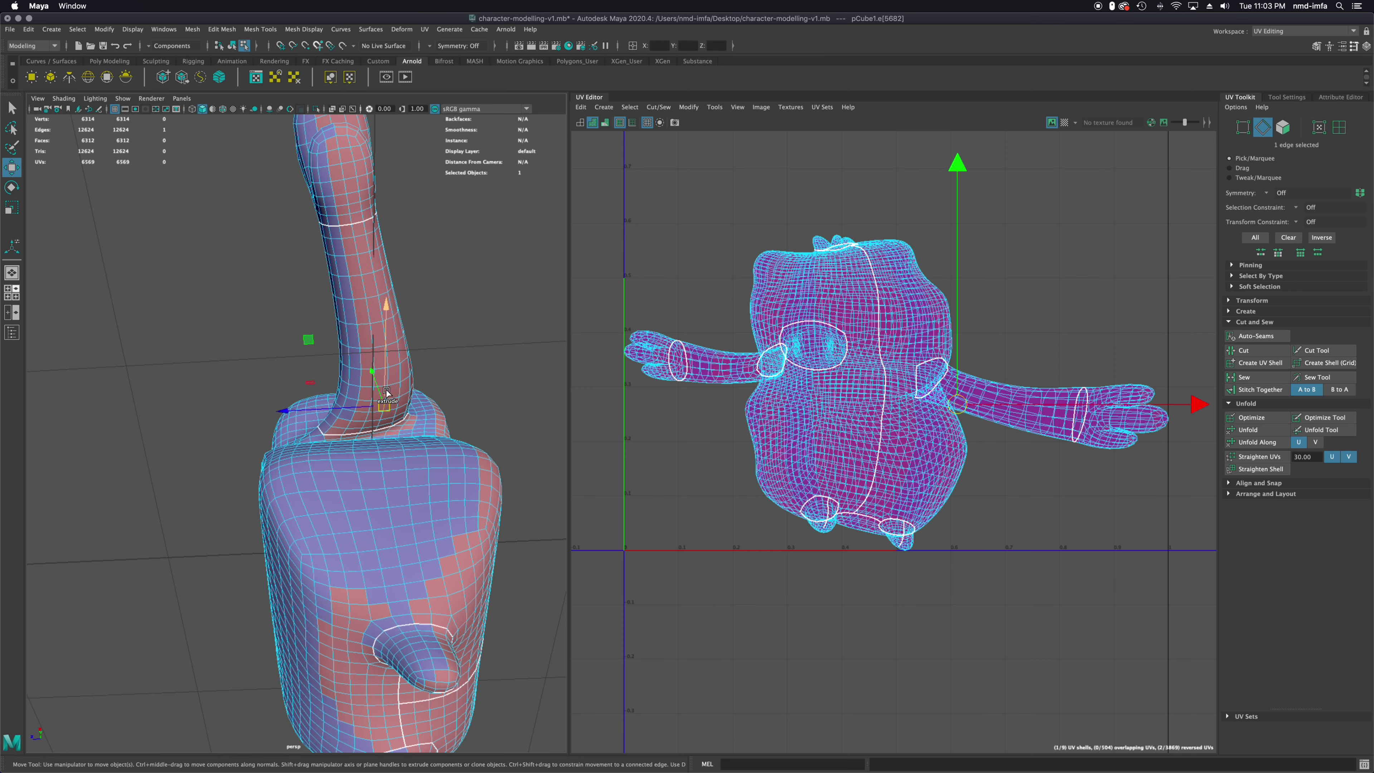
scroll(385, 391, up, 4)
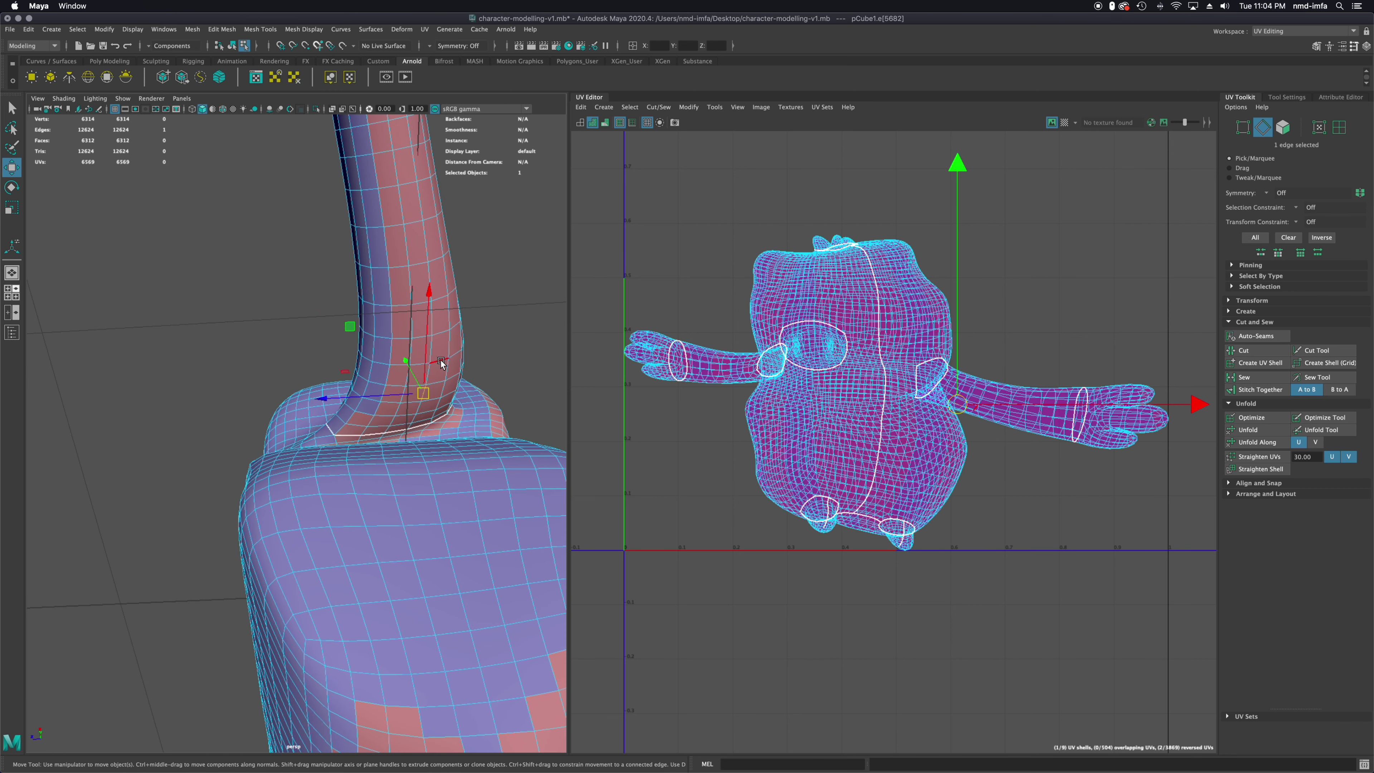
shift+click(431, 376)
shift+double_click(431, 376)
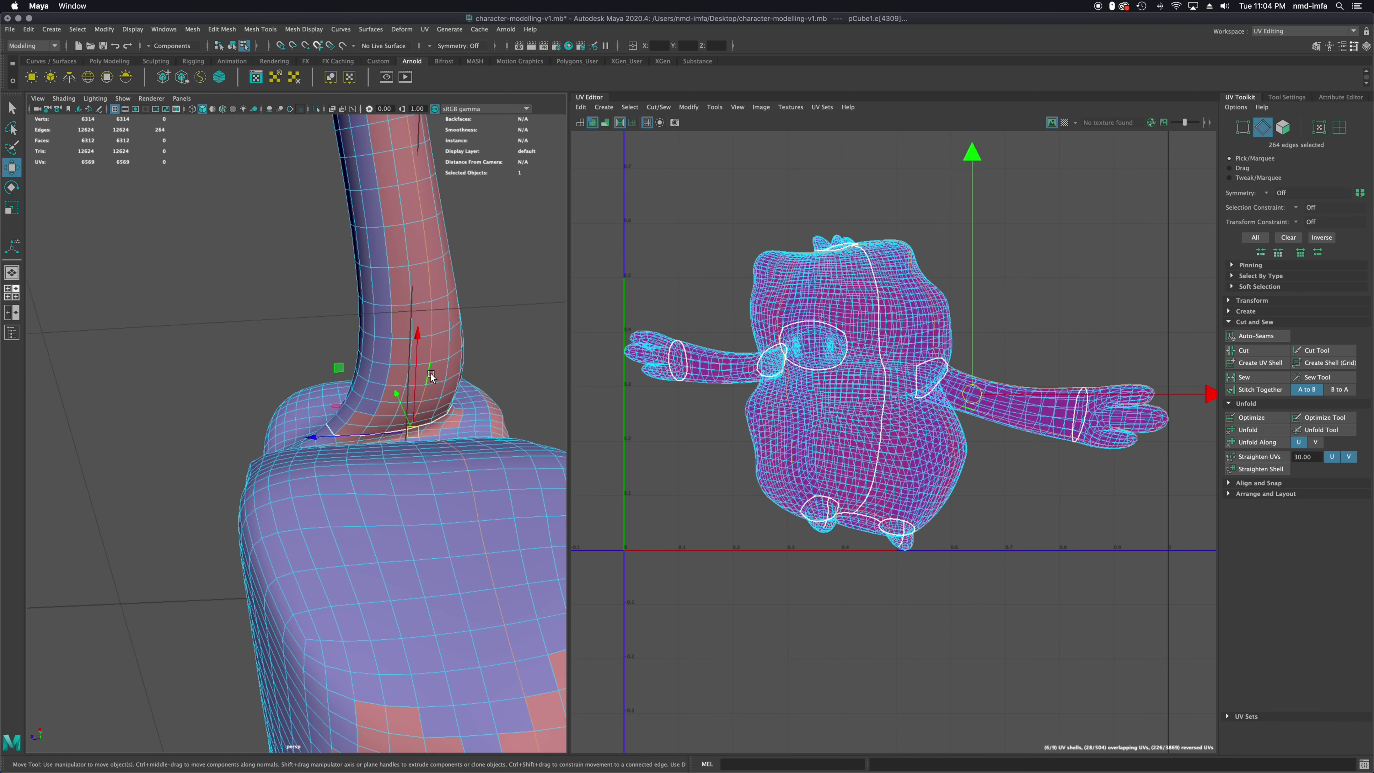
Select the 12 edges along the underside of the arm that looks shorter in the UV layout, from shoulder seam toward wrist seam, and cut them
alt+drag(485, 509, 288, 511)
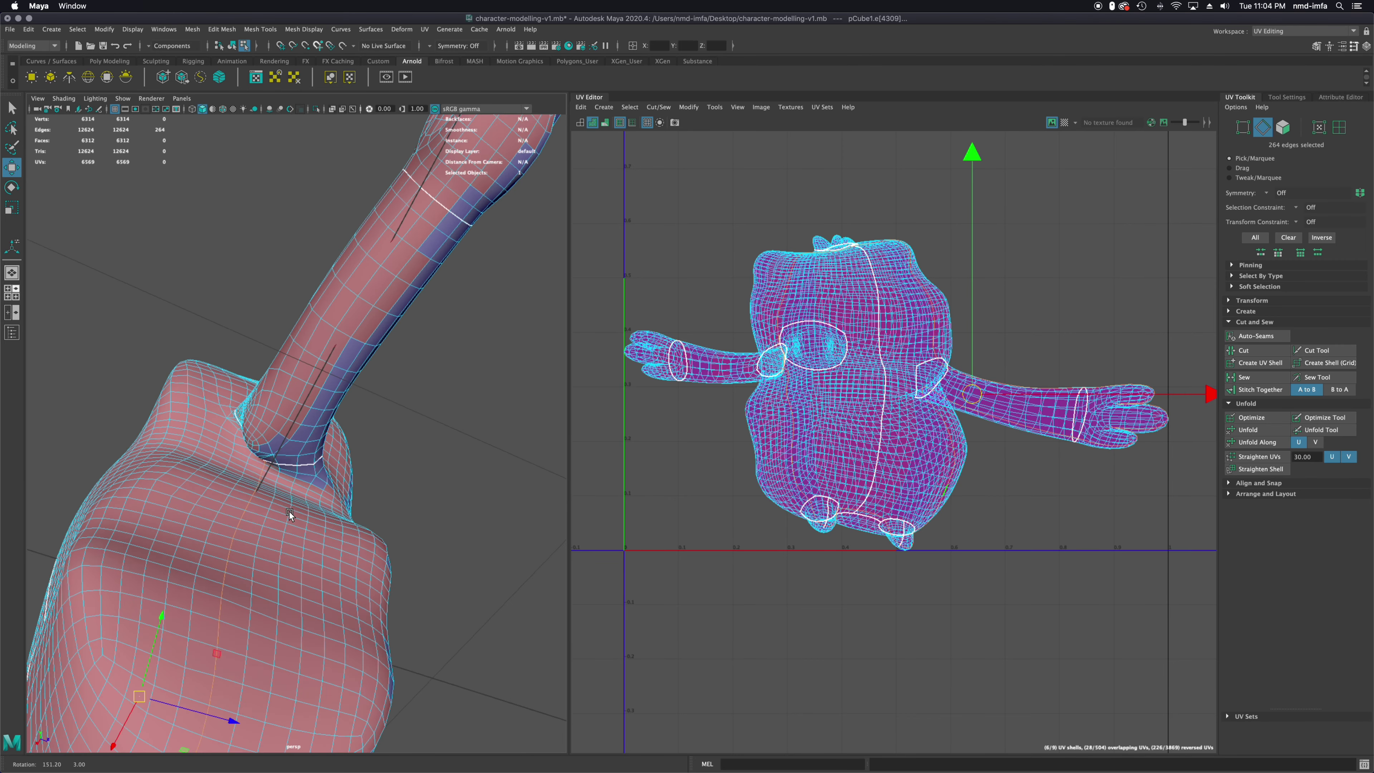
click(267, 457)
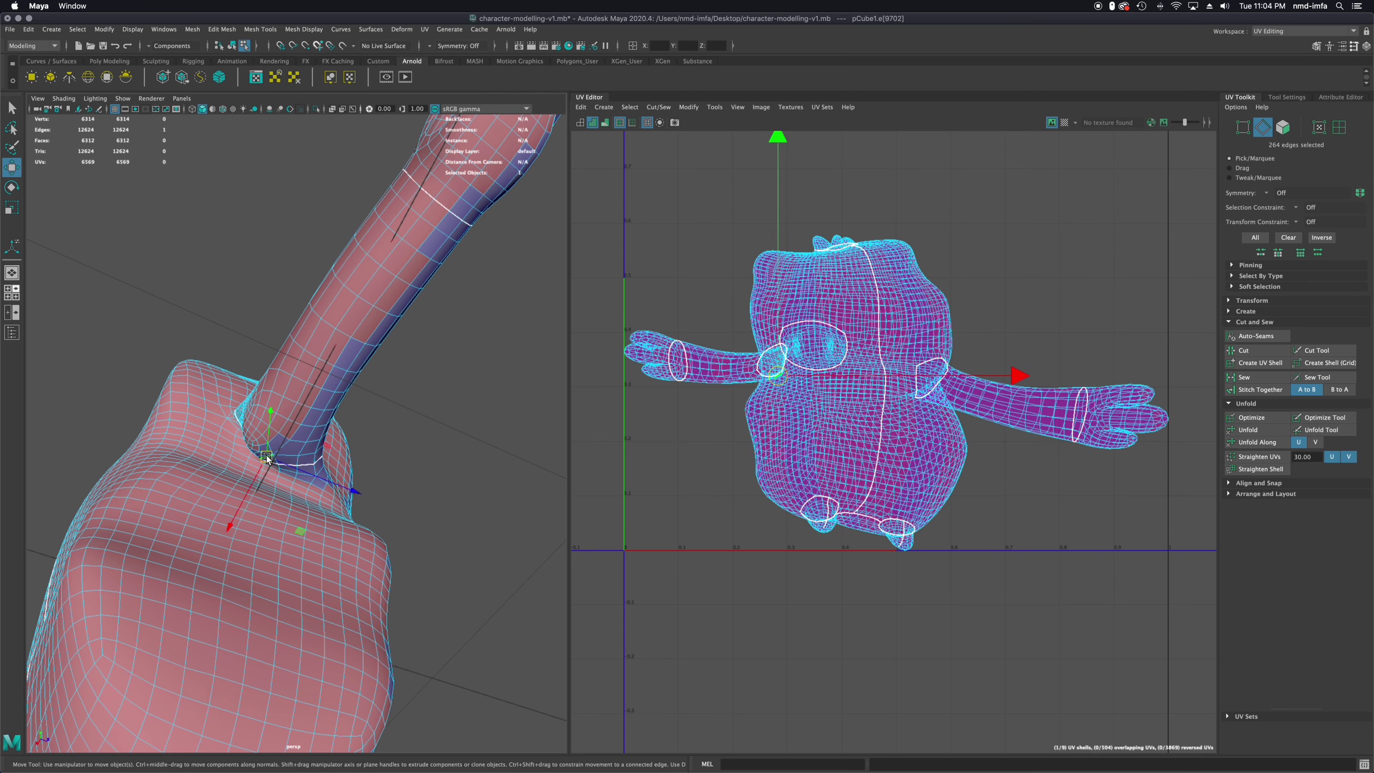
shift+click(281, 451)
shift+click(297, 433)
shift+click(307, 418)
shift+click(319, 398)
shift+click(331, 380)
shift+click(348, 346)
shift+click(364, 326)
shift+click(390, 295)
shift+click(399, 274)
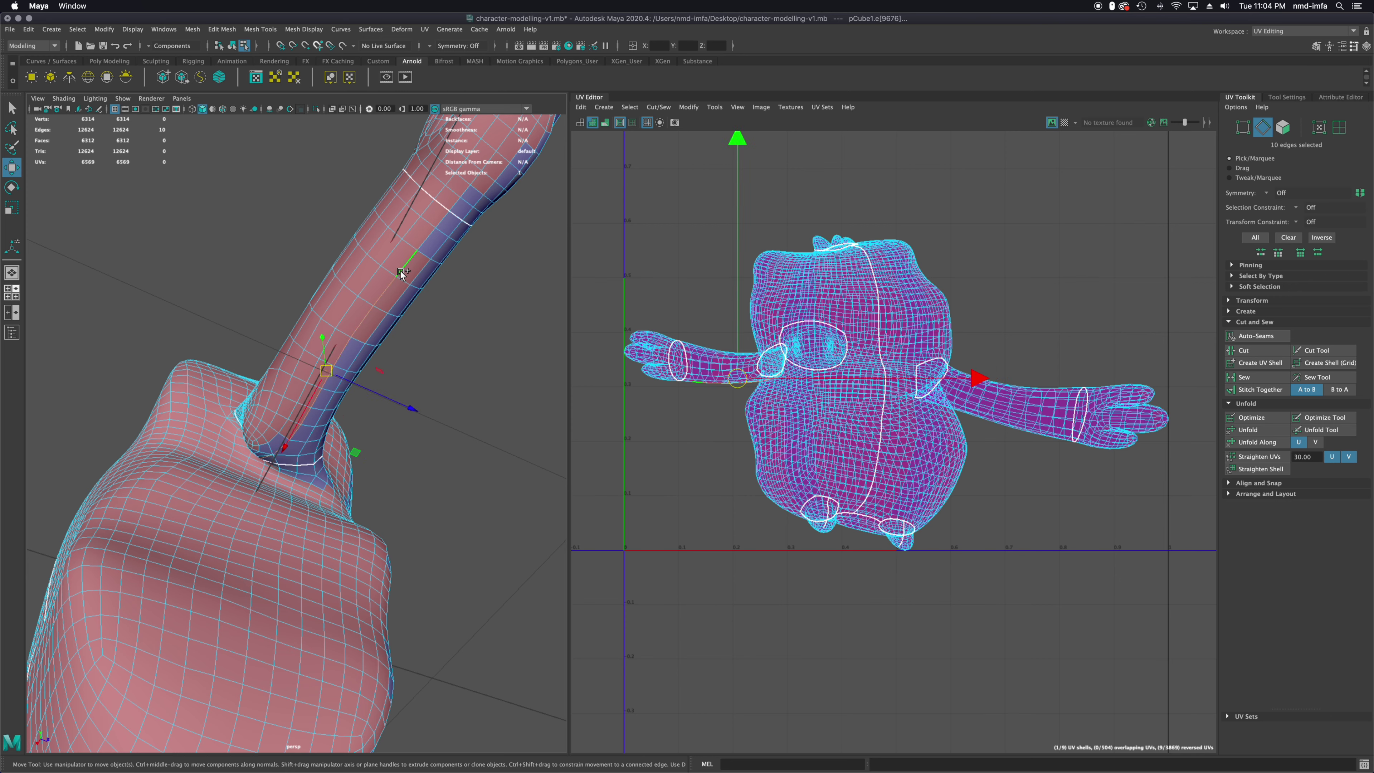
shift+click(426, 241)
shift+click(439, 224)
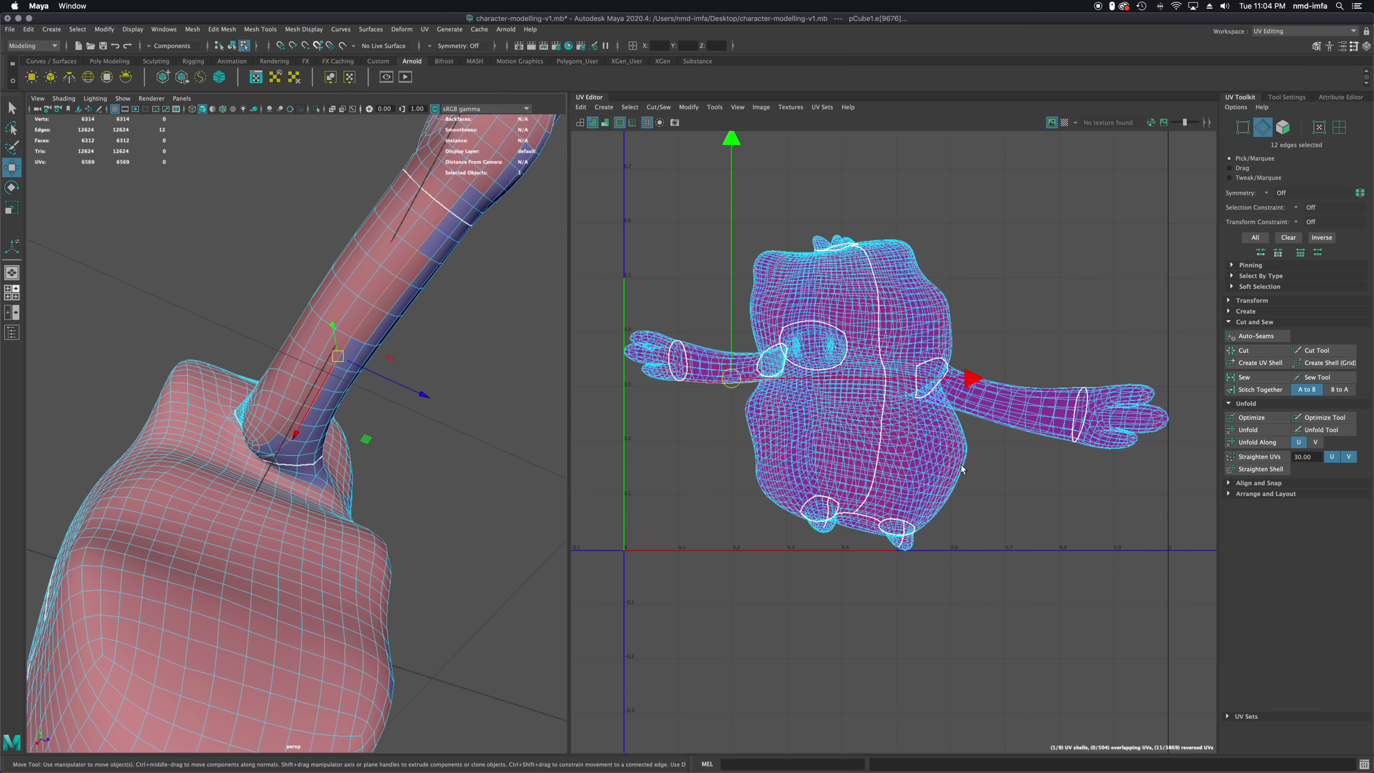
click(1264, 350)
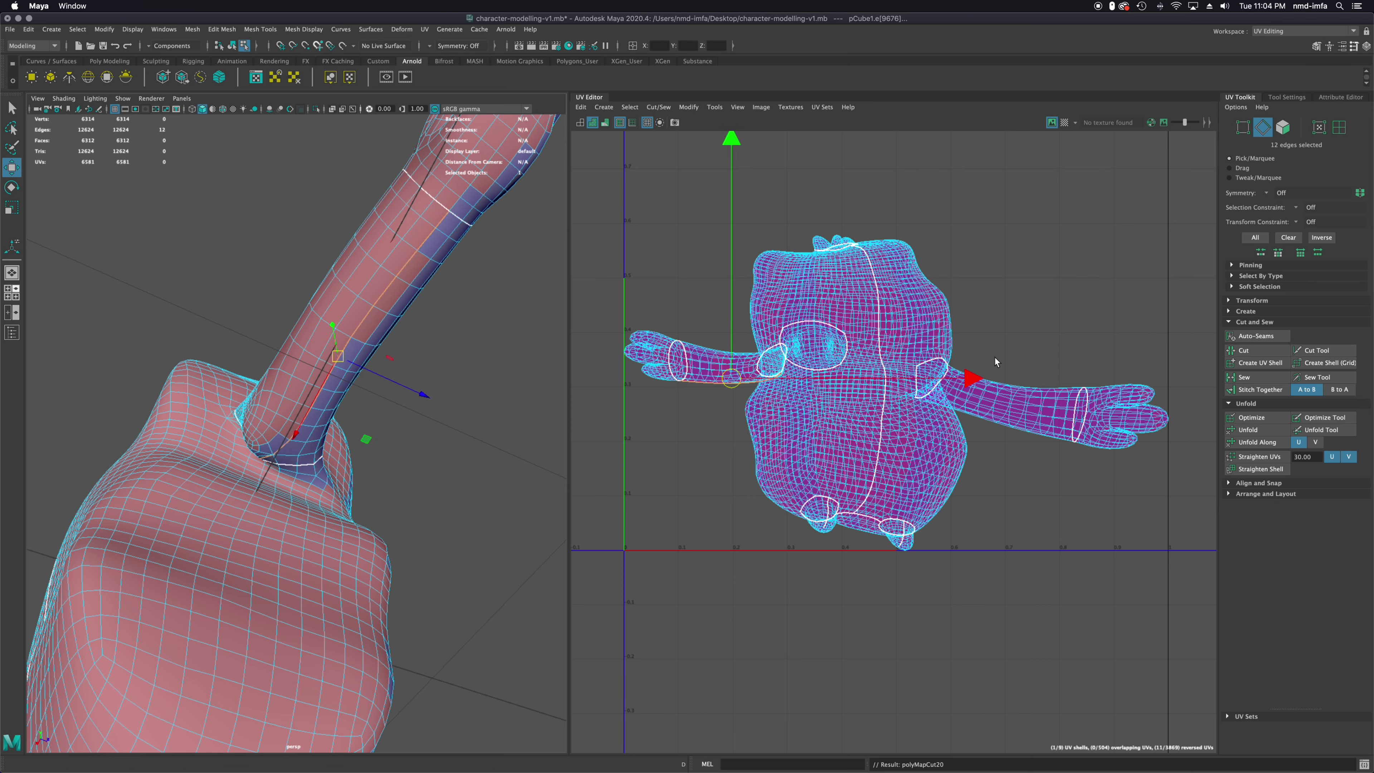
Select the 13 edges along the underside of the other arm, from shoulder seam to wrist seam, and cut them into a UV seam
click(385, 462)
alt+drag(344, 463, 466, 449)
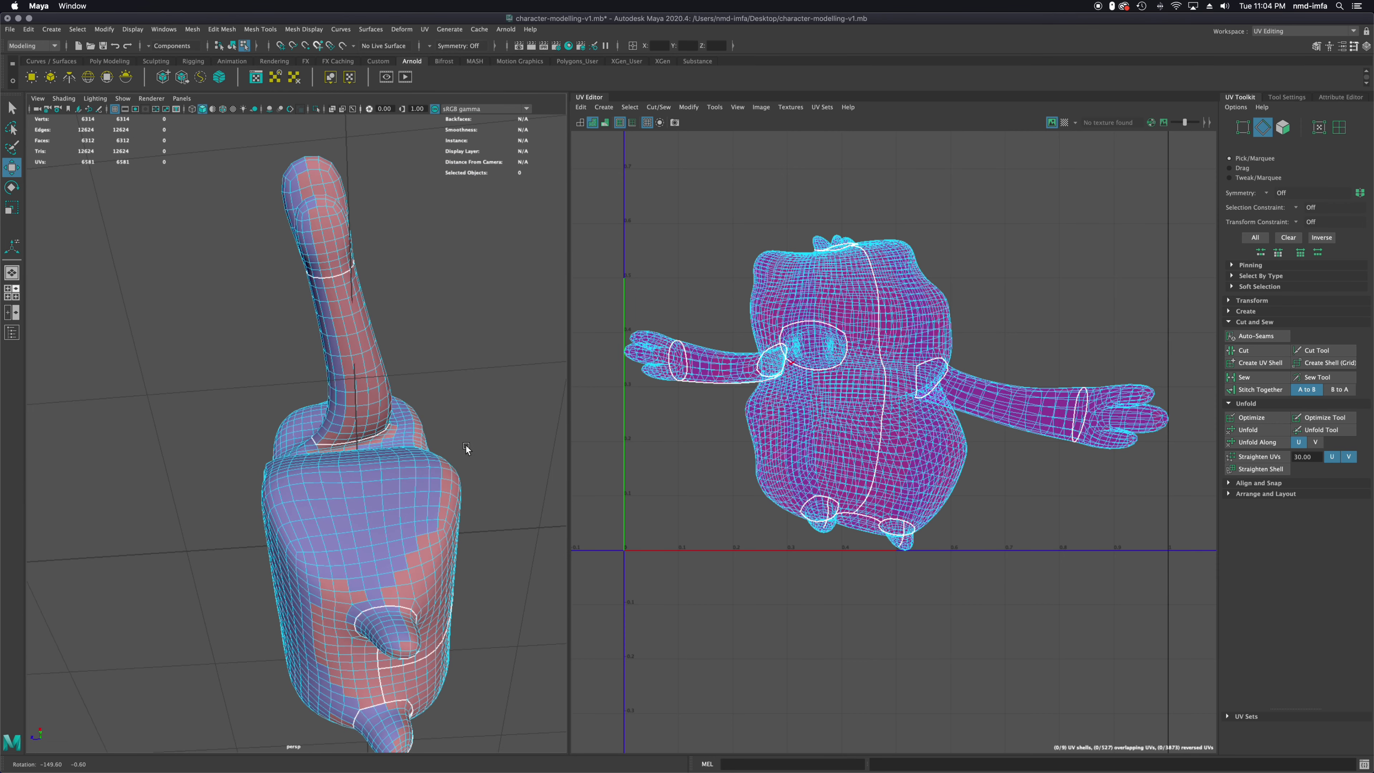
alt+right_drag(362, 439, 391, 446)
alt+drag(392, 445, 391, 443)
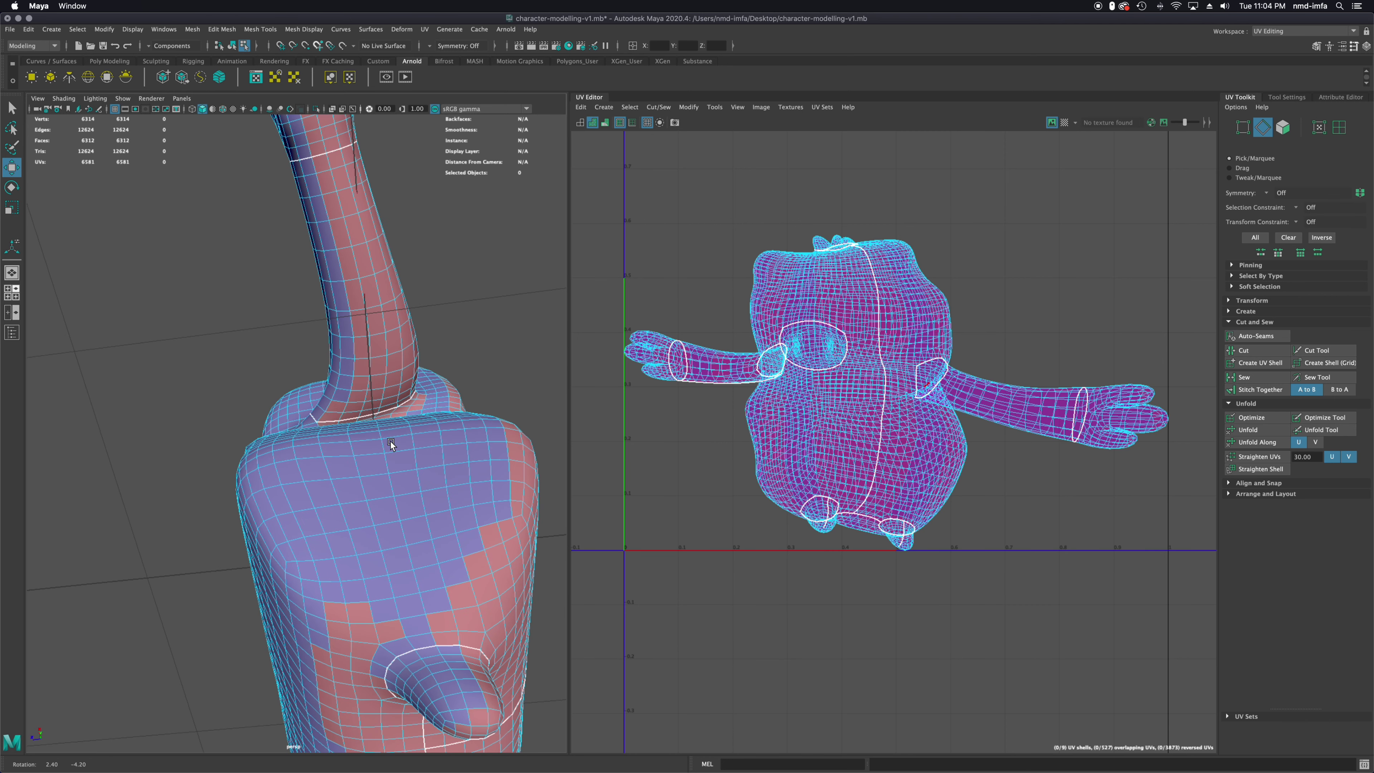
click(379, 411)
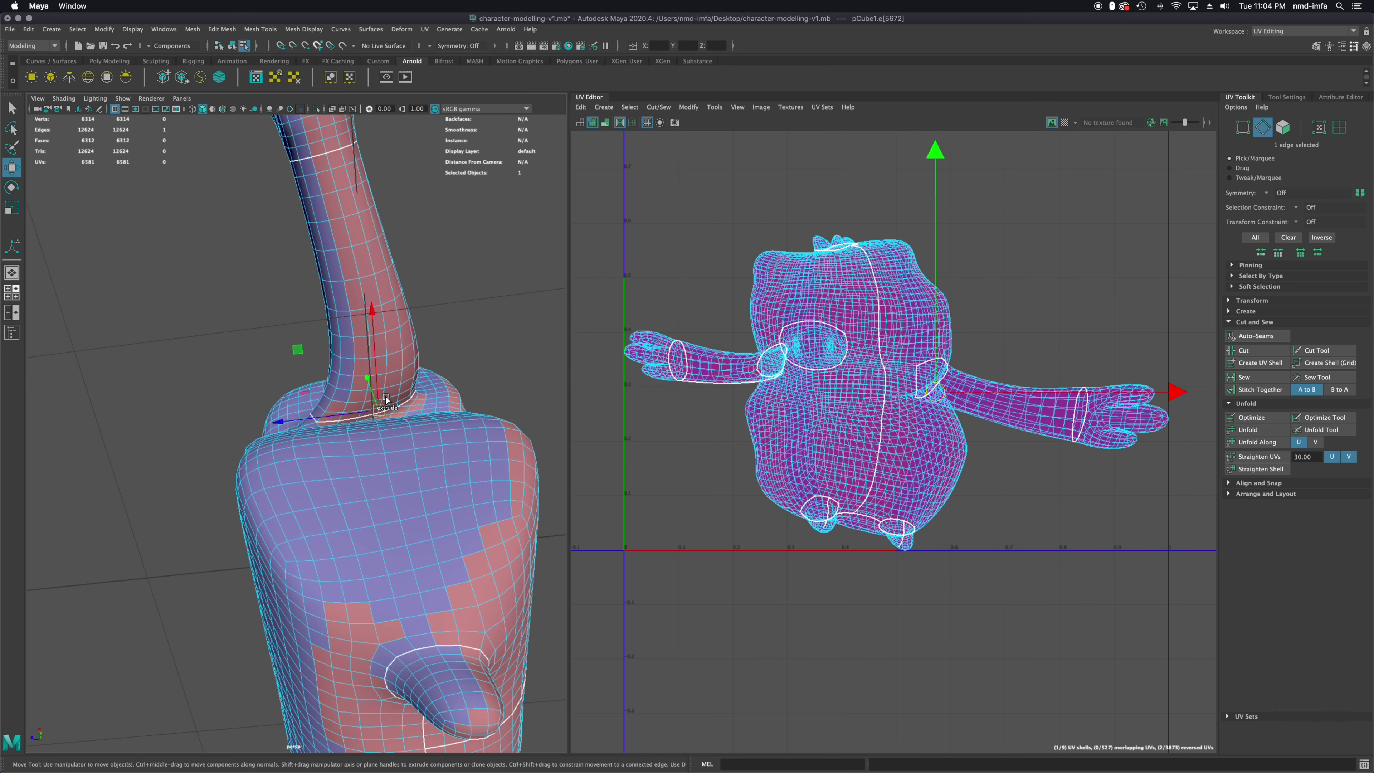
alt+drag(382, 407, 393, 411)
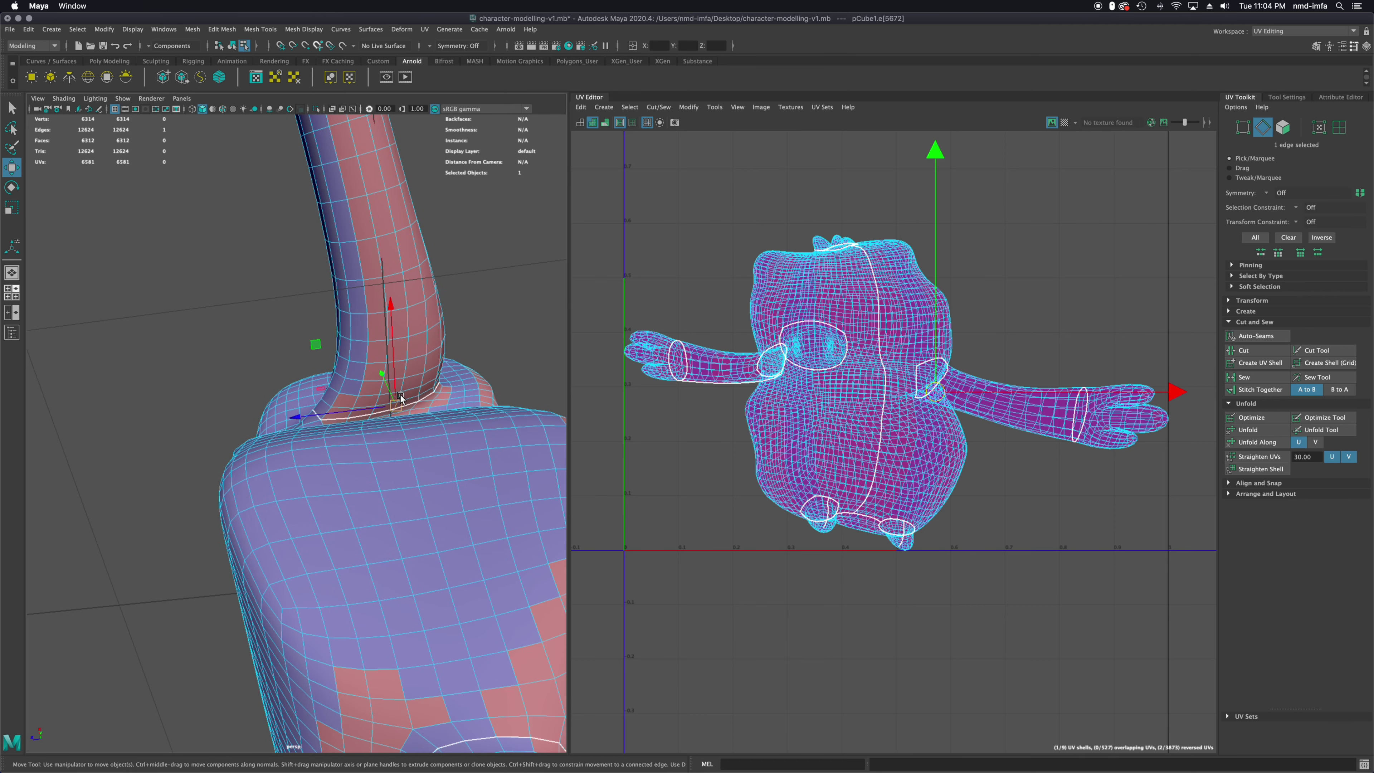
scroll(407, 396, up, 3)
mouse_move(408, 397)
alt+mouse_down()
mouse_move(414, 364)
mouse_move(404, 404)
alt+mouse_up()
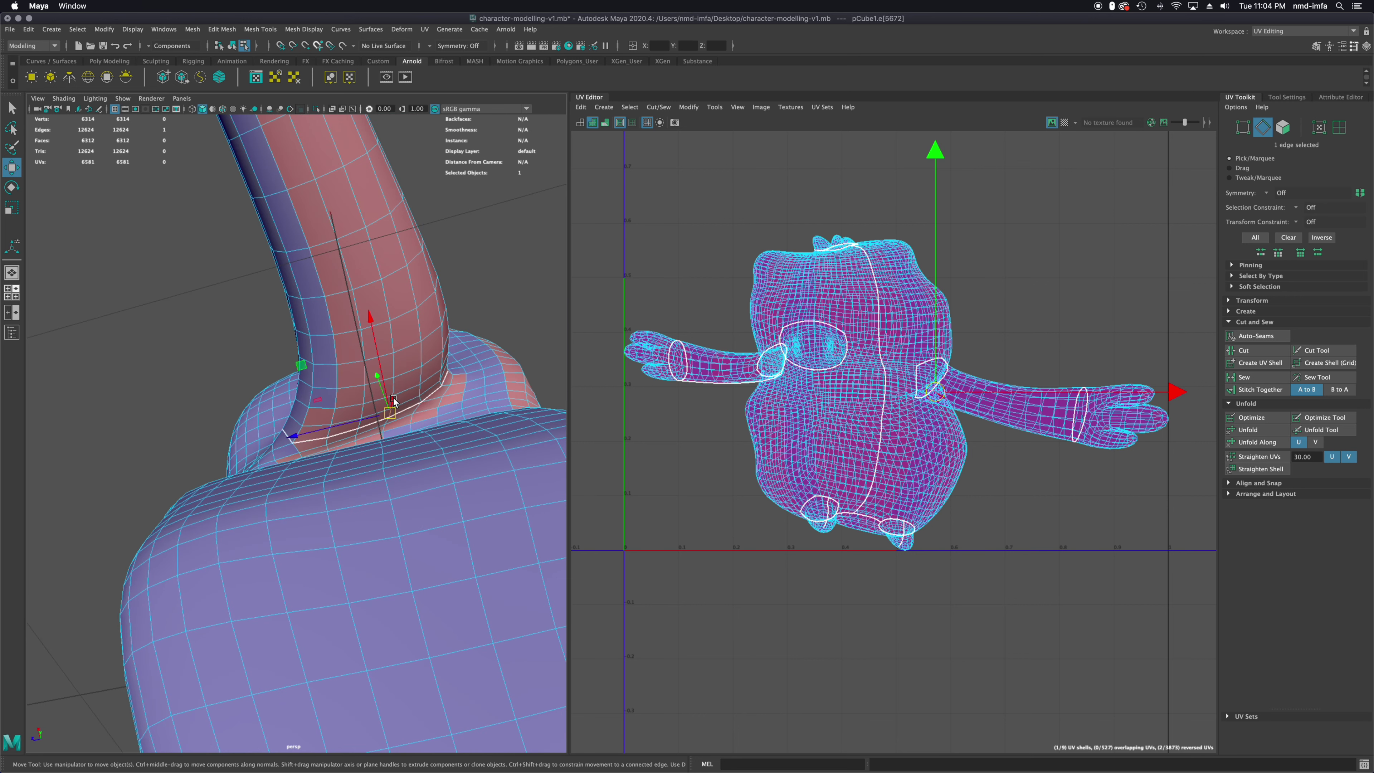
shift+click(394, 400)
shift+click(392, 381)
shift+click(395, 362)
shift+click(395, 343)
shift+click(387, 308)
shift+click(373, 260)
shift+click(352, 187)
alt+middle_drag(351, 187, 411, 403)
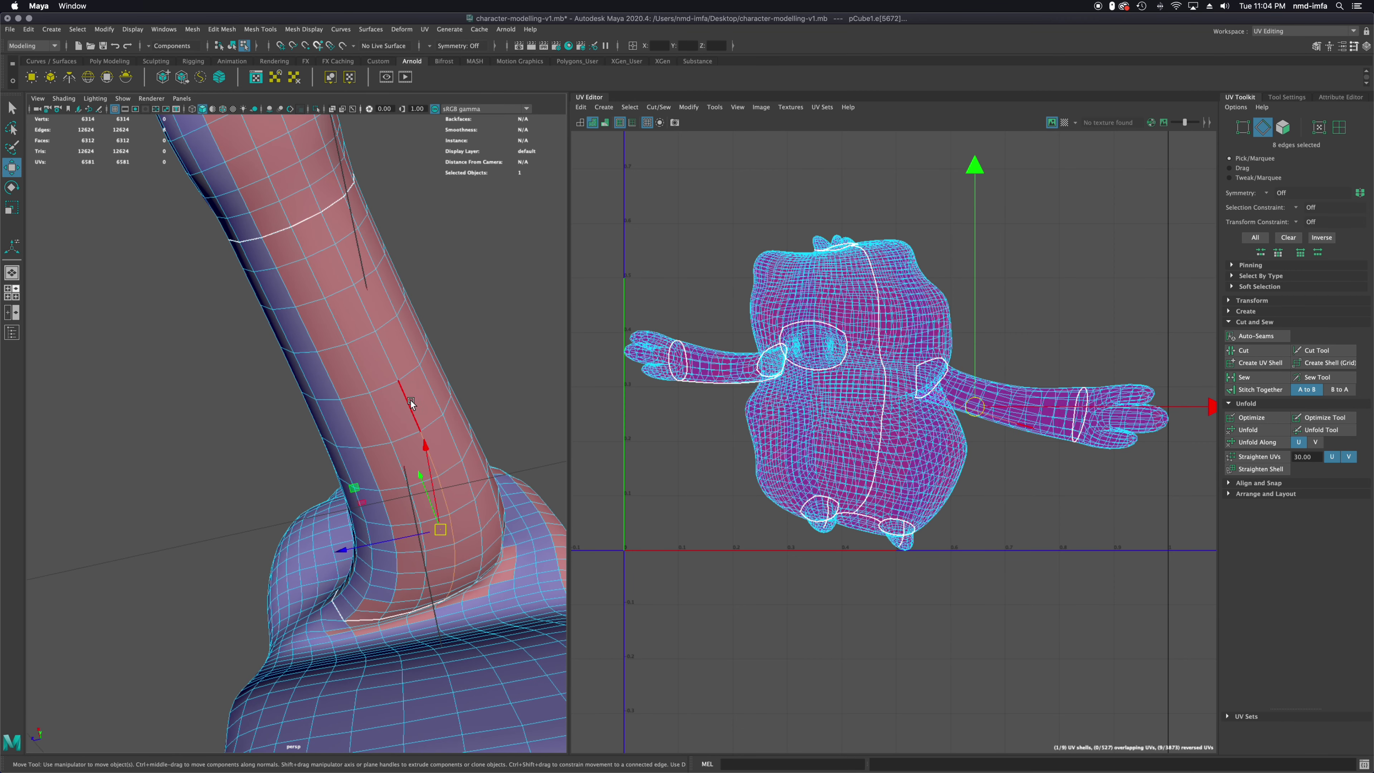
shift+click(412, 407)
shift+click(390, 365)
shift+click(367, 317)
shift+click(349, 271)
shift+click(328, 230)
mouse_move(374, 280)
alt+middle_down()
mouse_move(403, 340)
mouse_move(373, 296)
alt+middle_up()
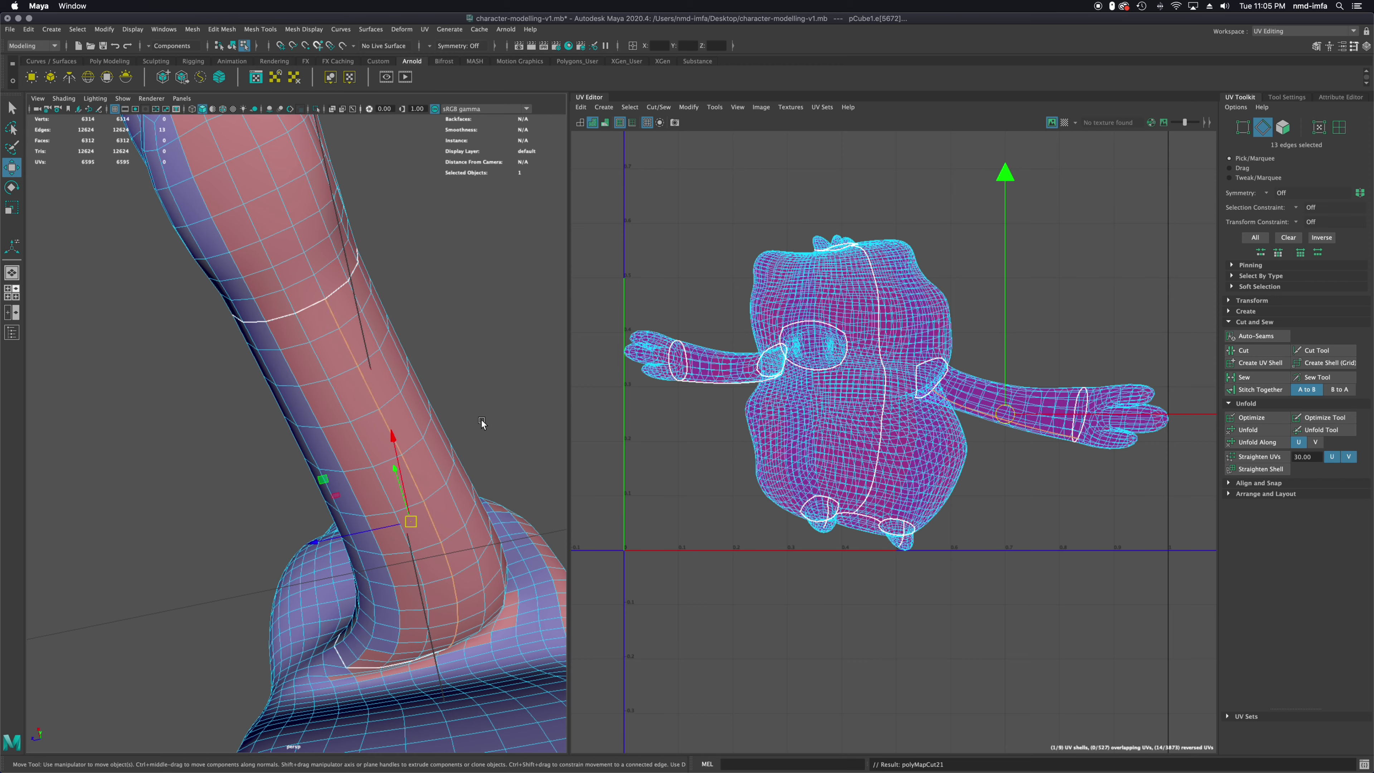
Select all of the character's edges in the UV layout and unfold the UVs
click(520, 338)
alt+drag(520, 338, 442, 398)
alt+middle_drag(441, 399, 483, 326)
alt+drag(483, 327, 426, 361)
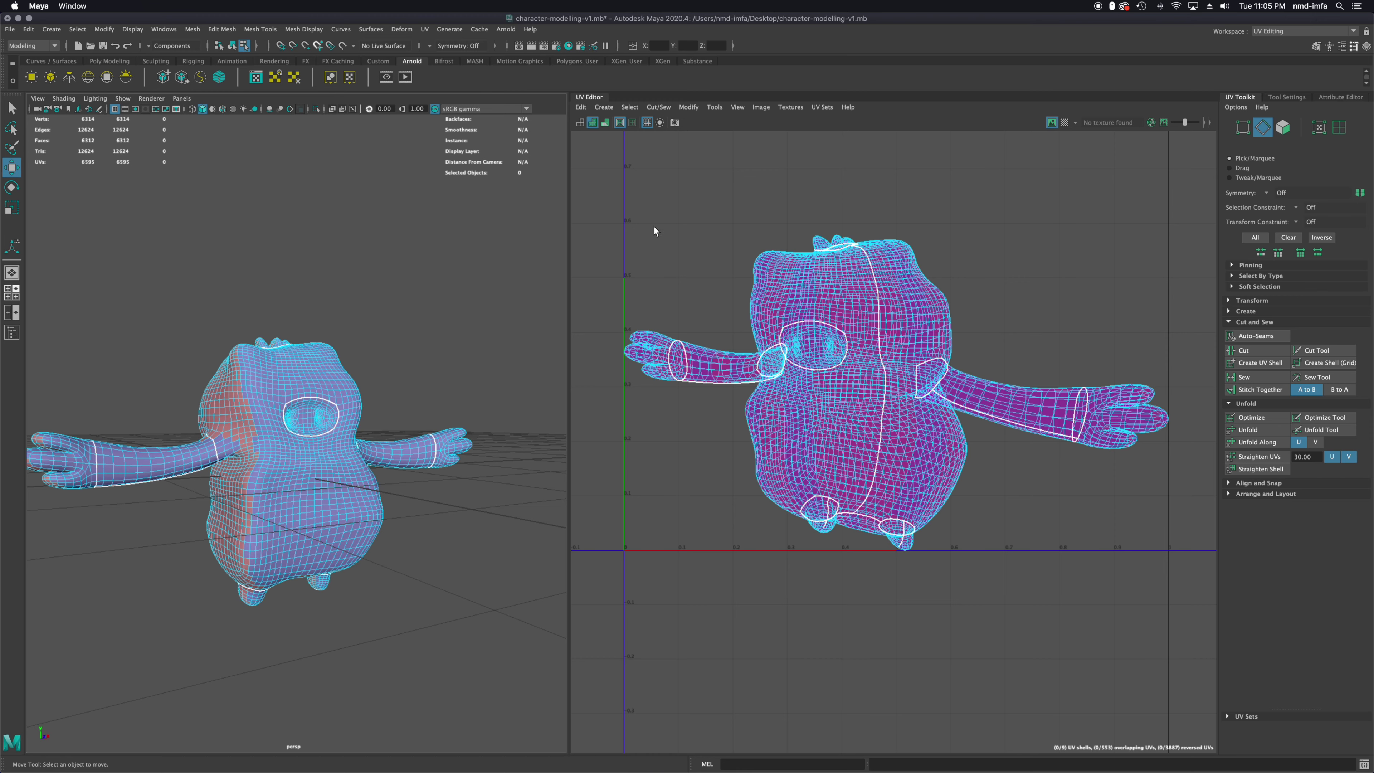
drag(603, 200, 1185, 648)
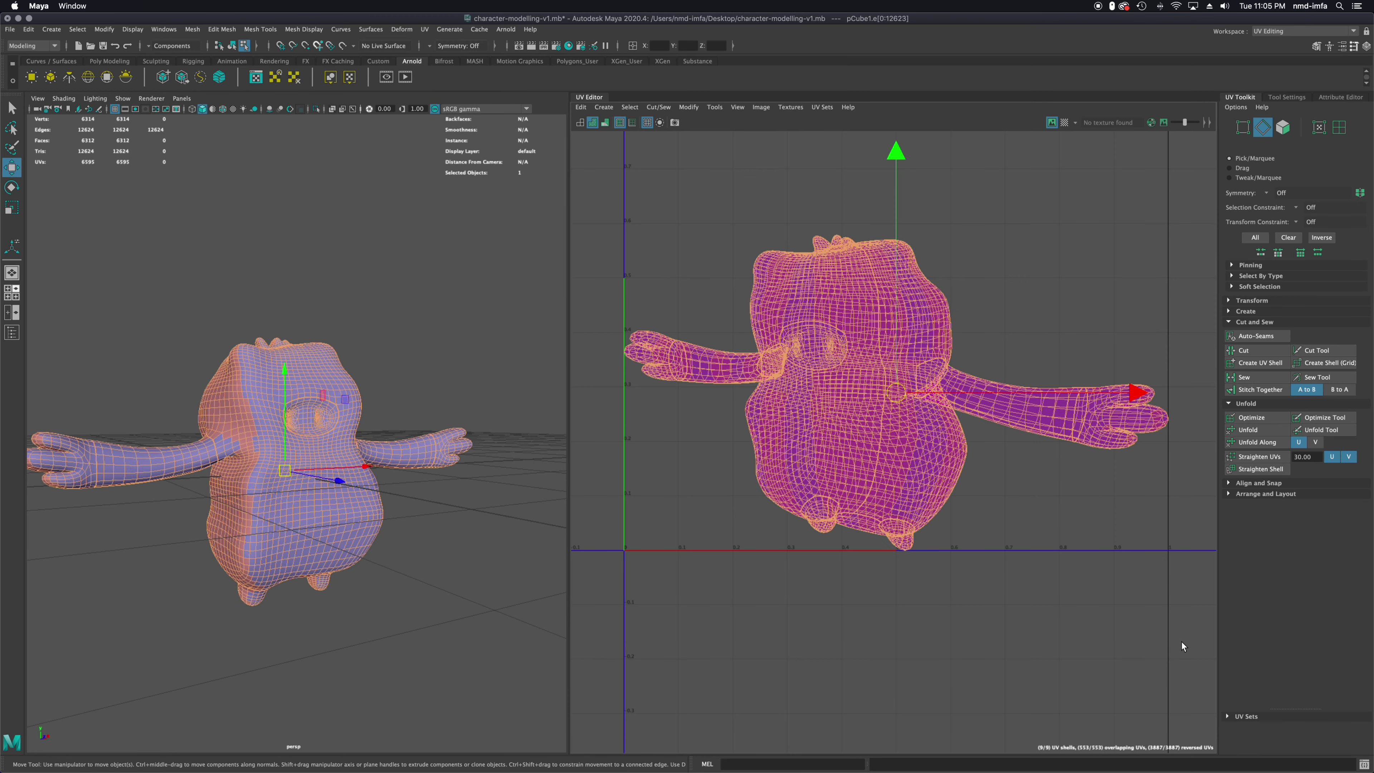
click(1254, 433)
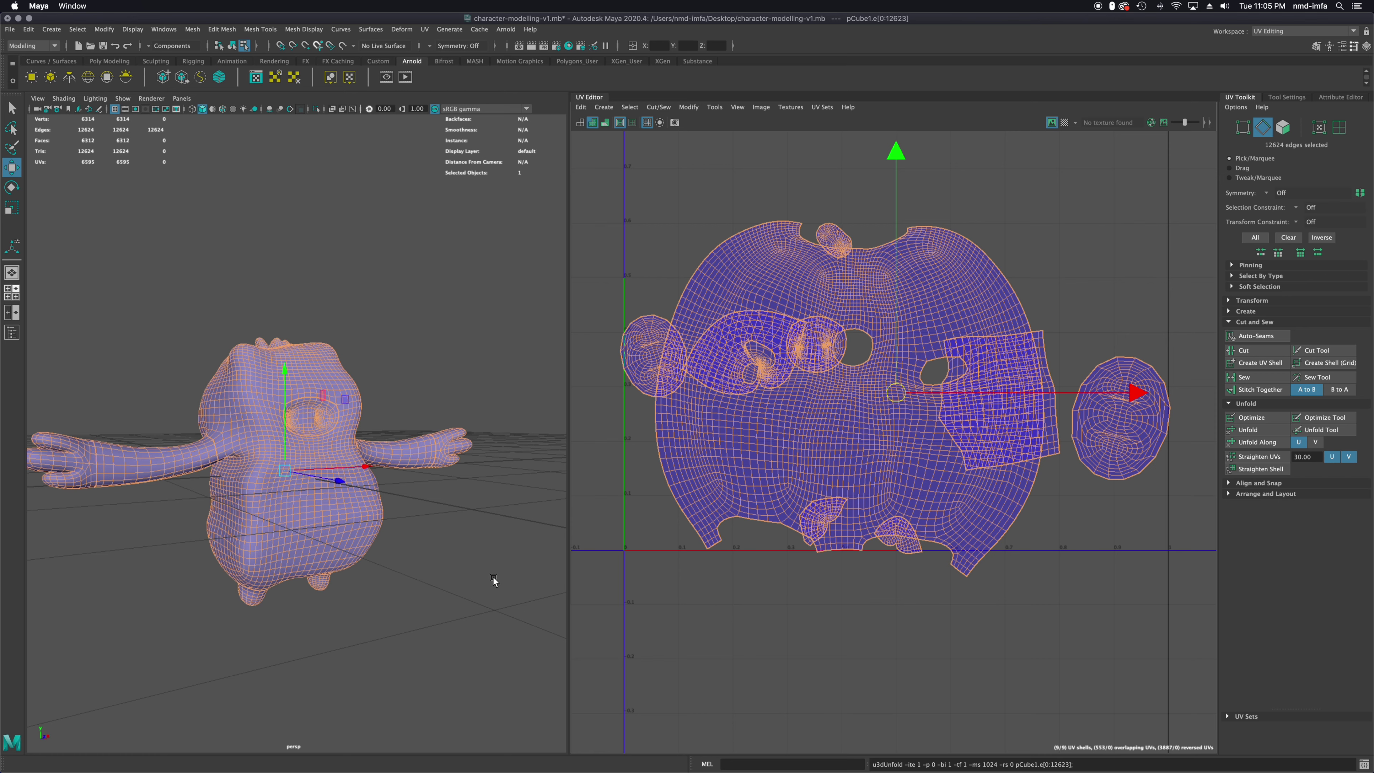
Switch to UV shell selection and pick the curled arm shell overlapping the body shell to examine its seam on the model
click(724, 370)
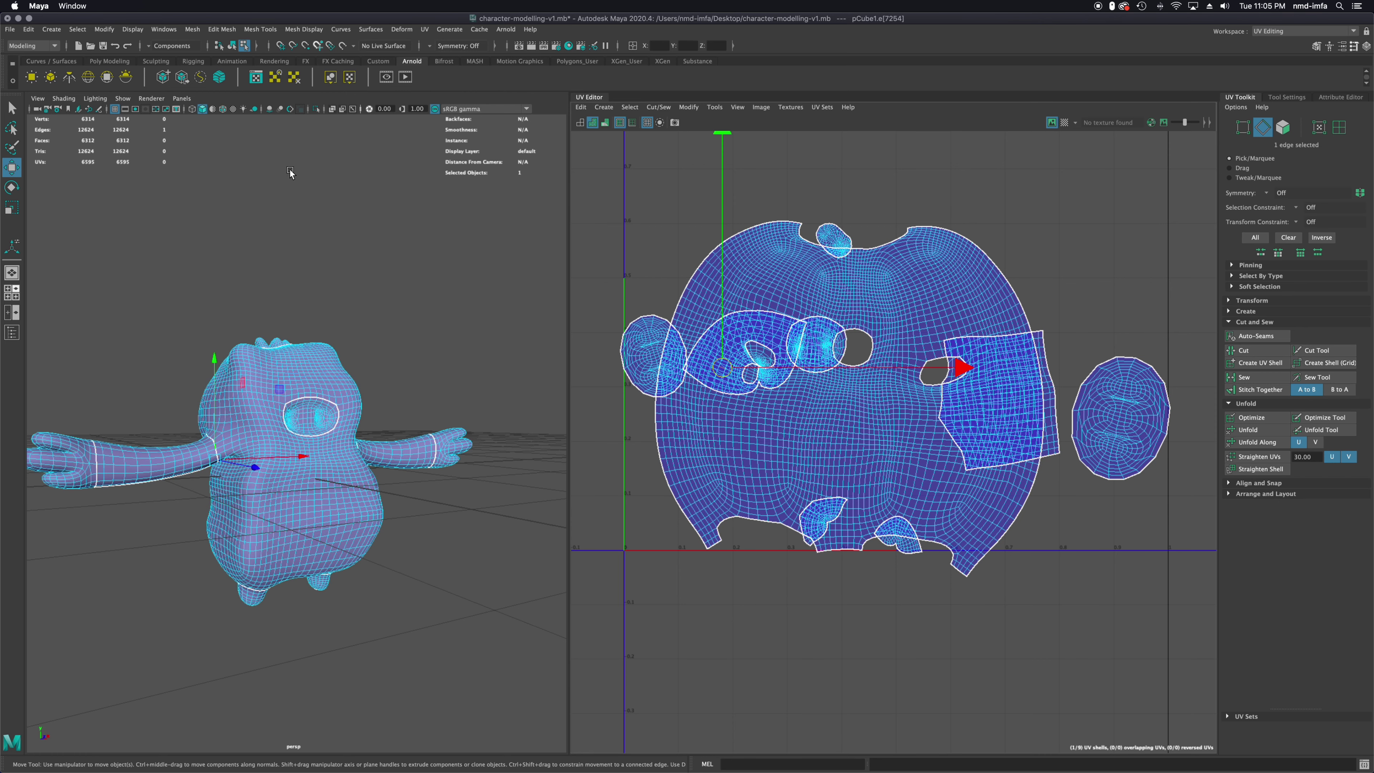
key(super+z)
click(1339, 128)
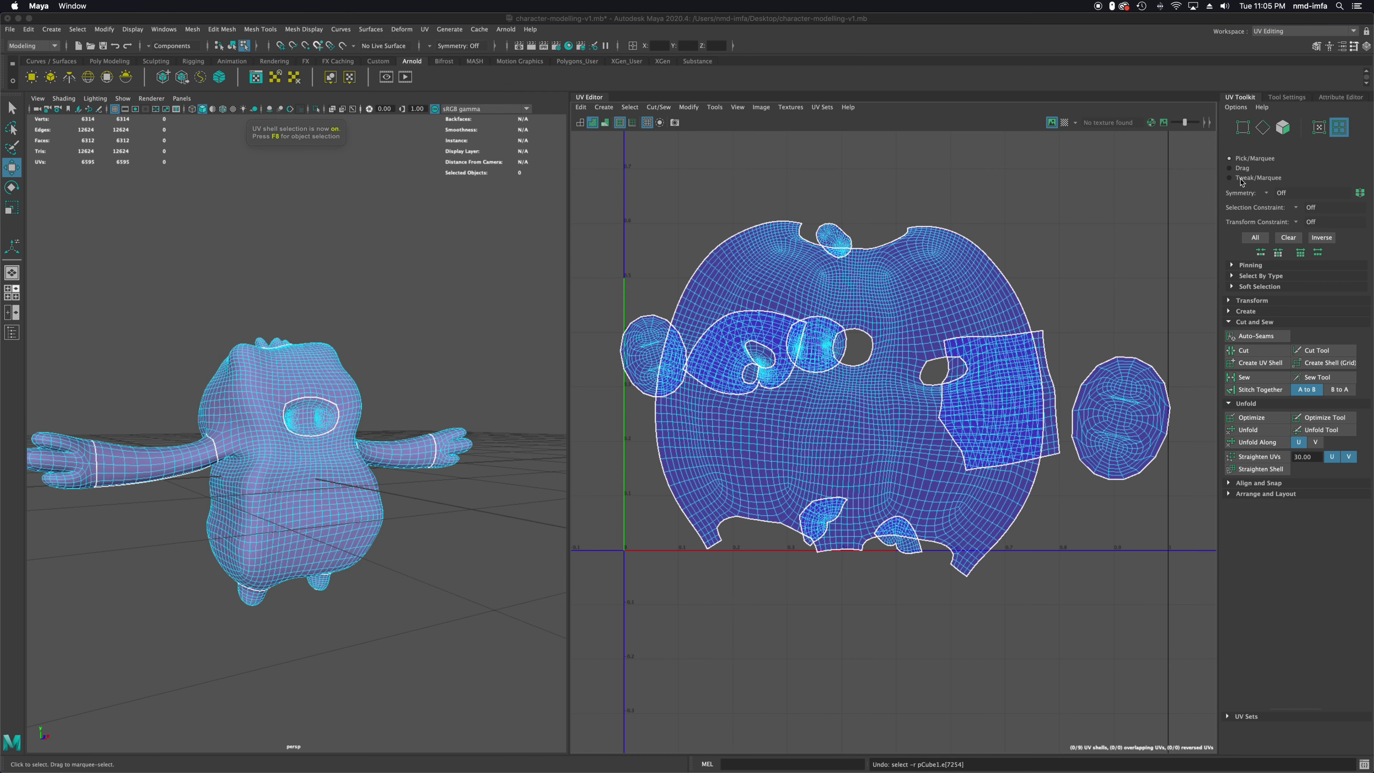
click(725, 363)
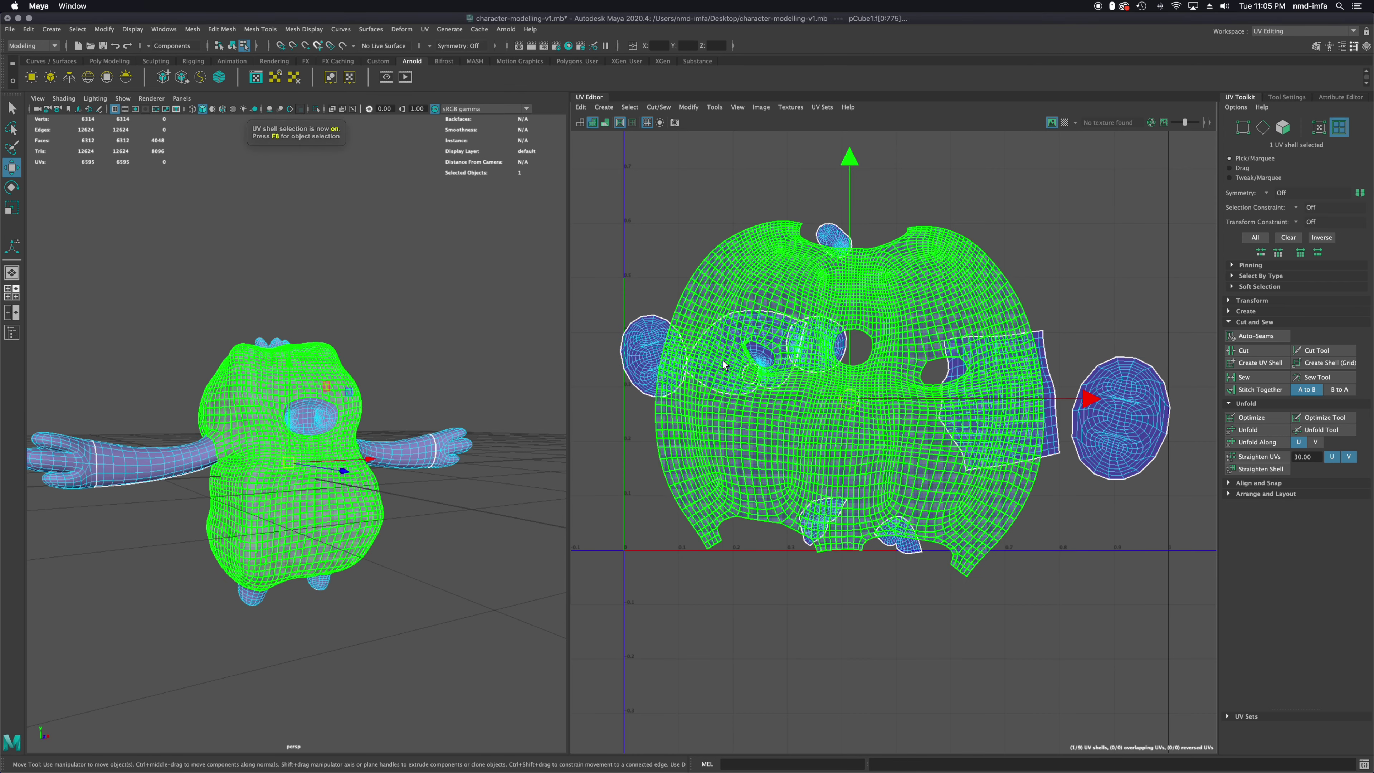
click(764, 334)
alt+drag(80, 498, 278, 452)
click(278, 453)
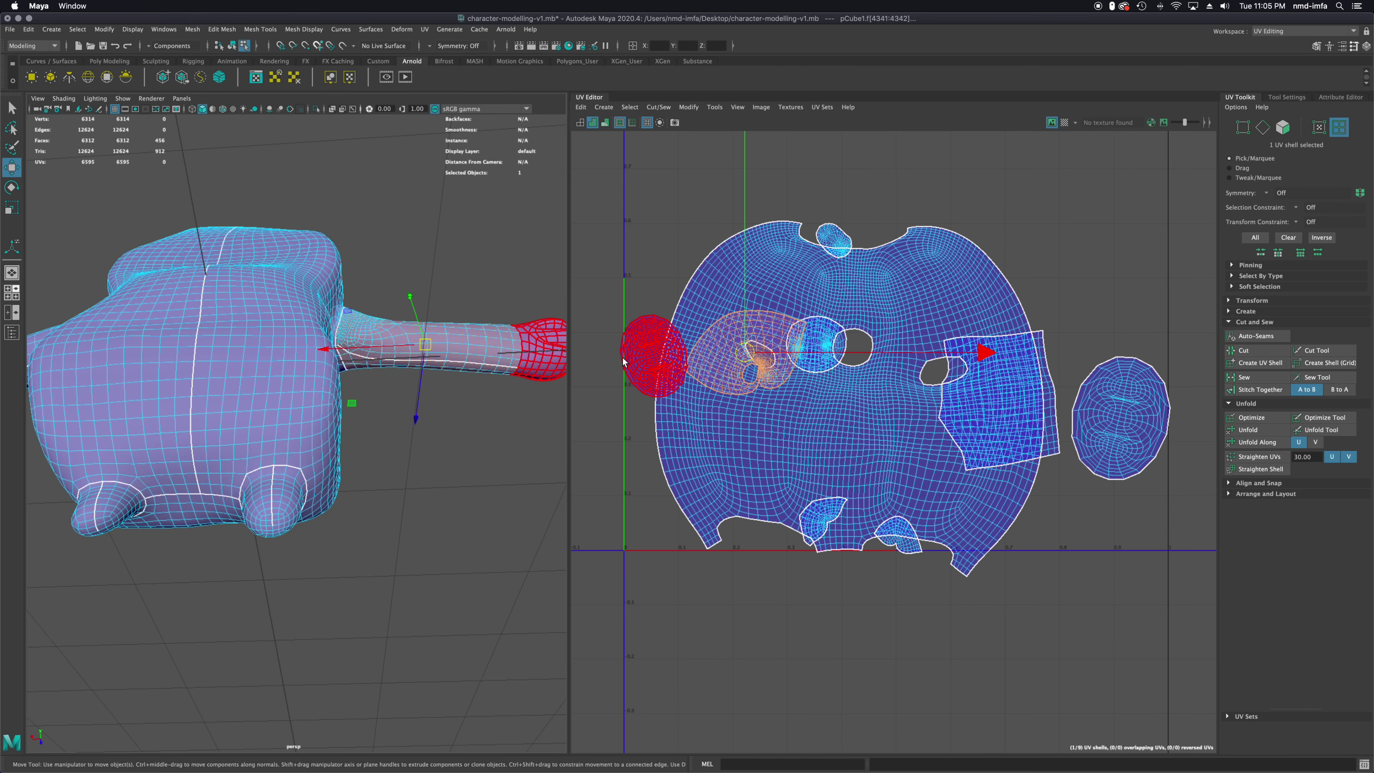
Undo the shell selections and the unfold, back to the projected UV layout
key(super+z)
key(super+z)
key(super+z)
key(super+z)
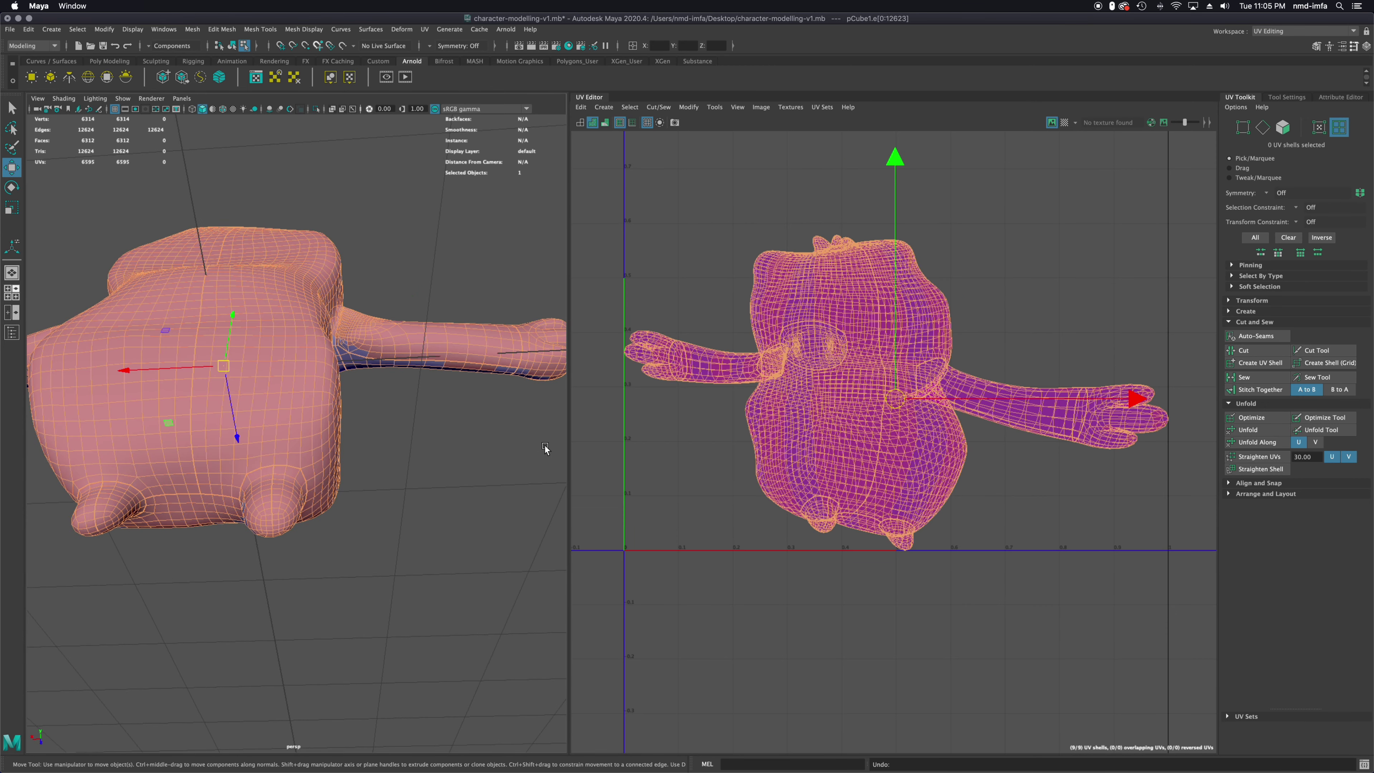
Switch to edge selection and cut the single edge joining that arm's underside seam to its shoulder seam at the armpit
scroll(312, 298, up, 5)
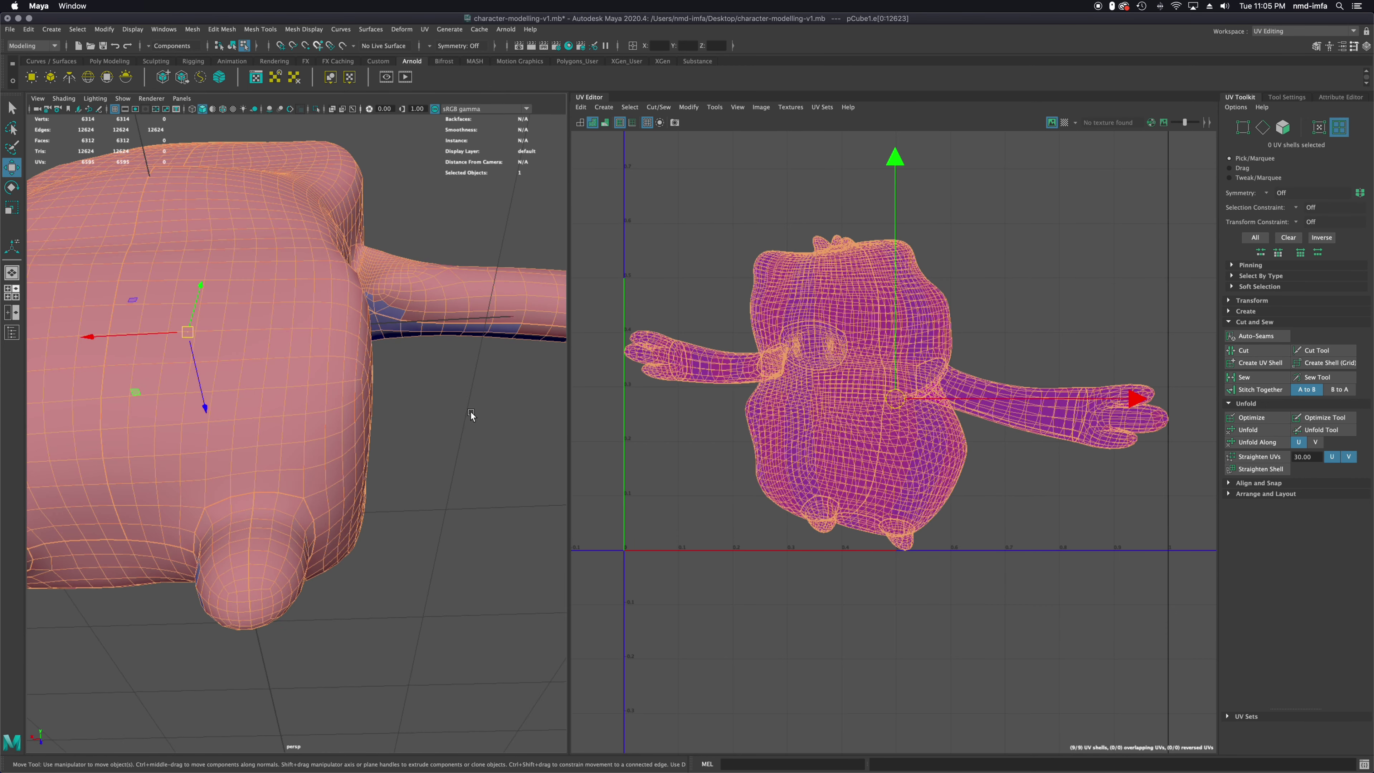
click(668, 476)
scroll(386, 326, up, 3)
alt+drag(380, 373, 287, 482)
scroll(257, 467, up, 3)
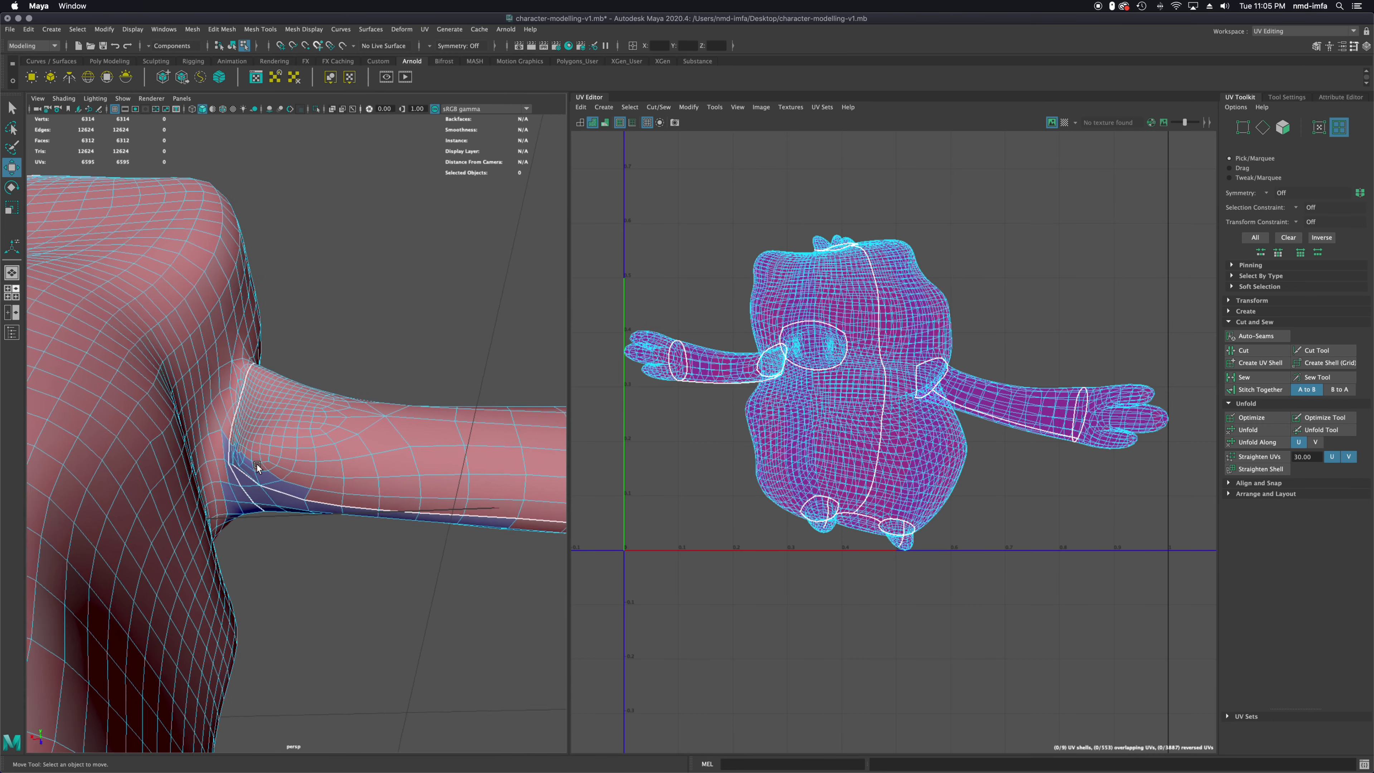
click(281, 450)
alt+drag(251, 484, 240, 478)
scroll(280, 432, up, 6)
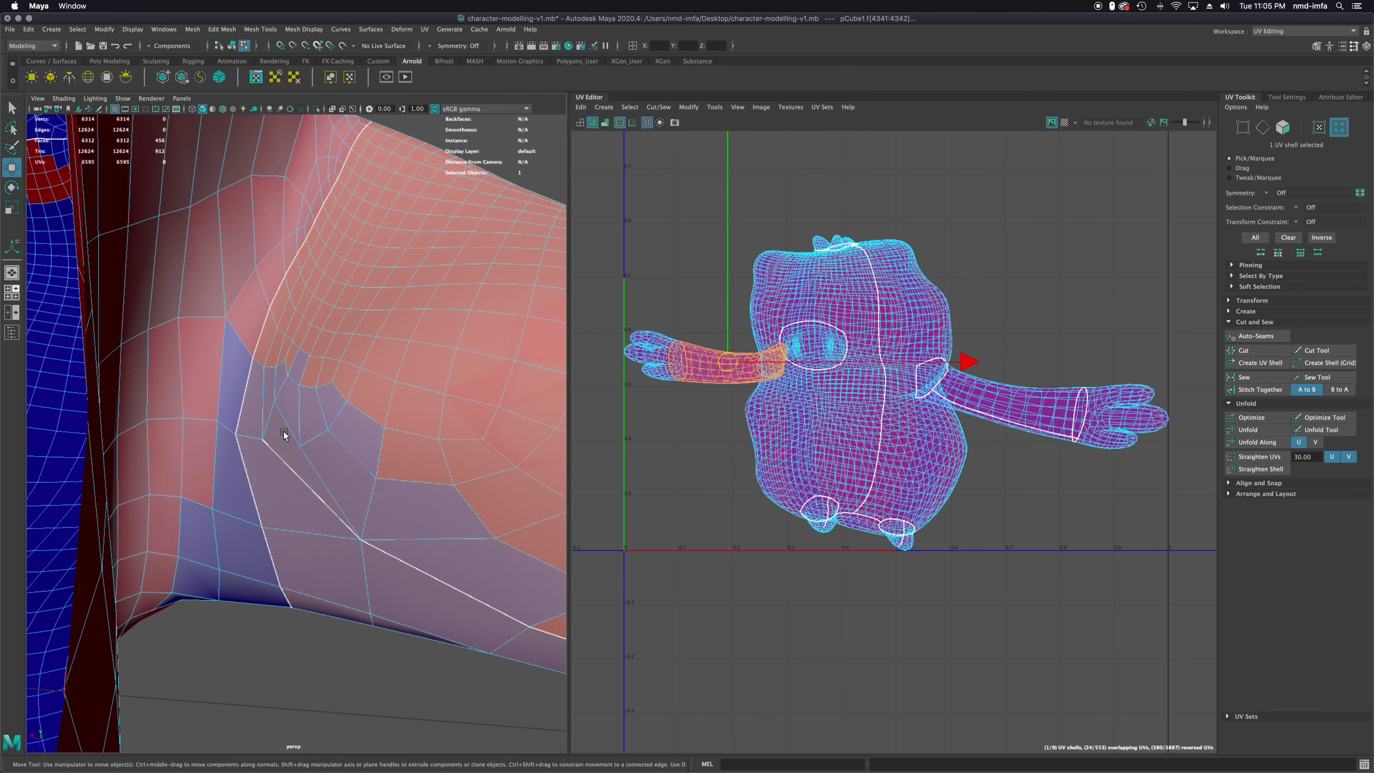
right_click(249, 438)
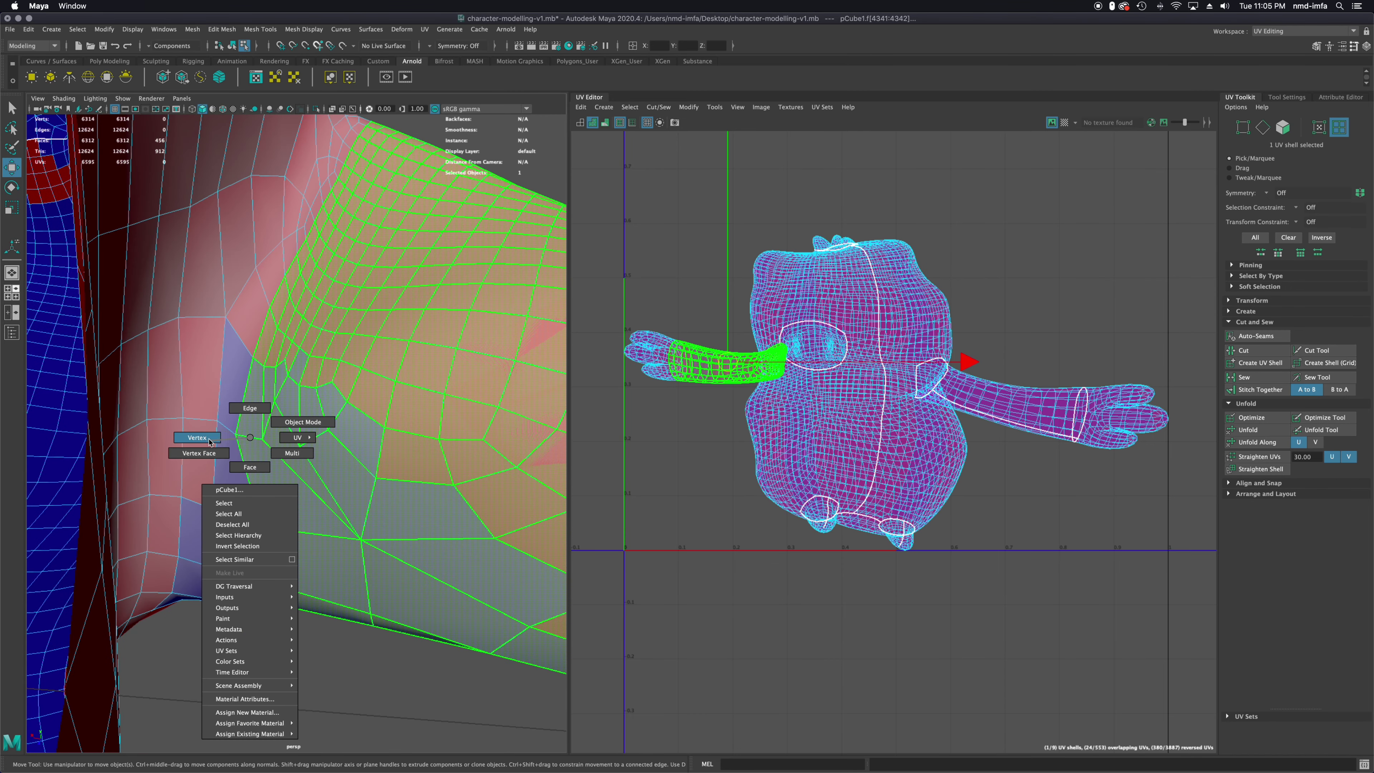
click(249, 409)
click(257, 441)
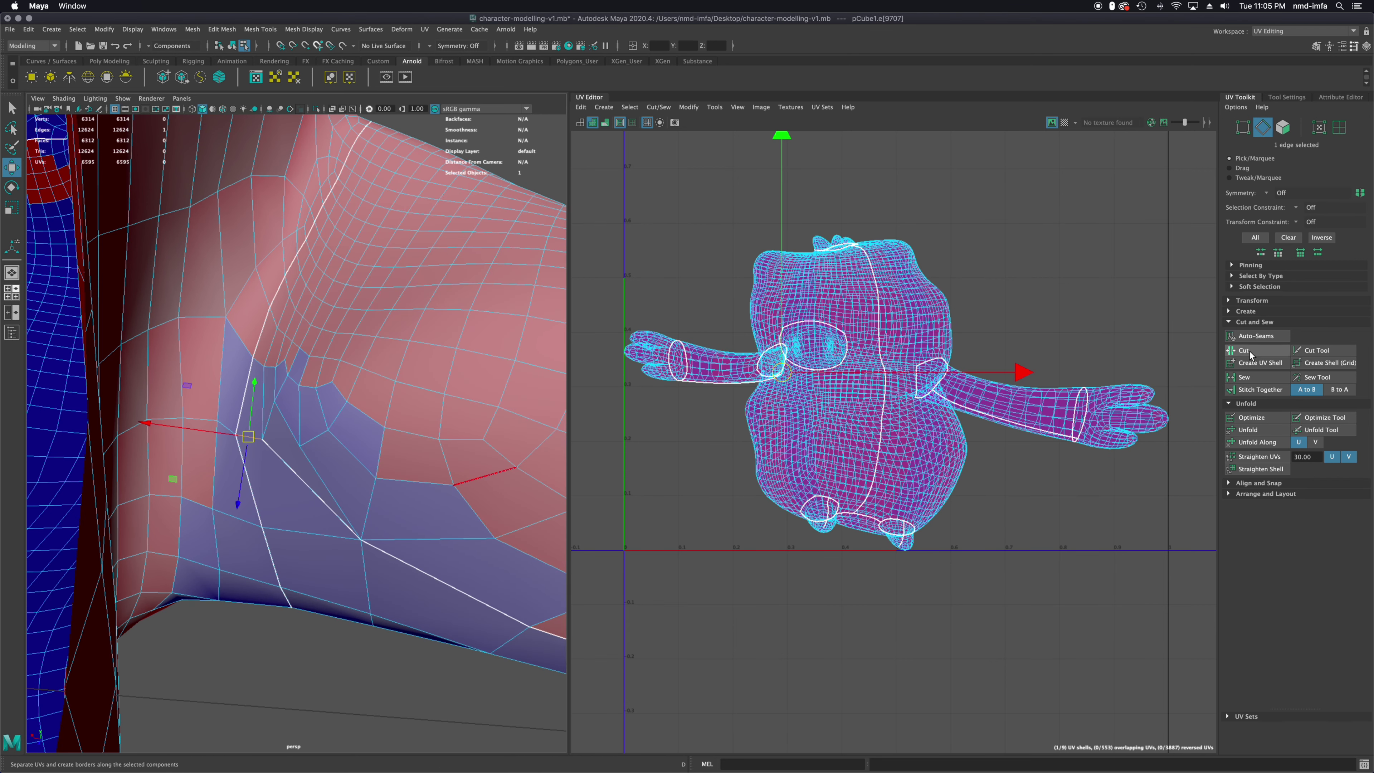
click(308, 686)
Select all of the character's edges in the UV layout, unfold the UVs, and activate the Select tool
scroll(308, 546, down, 5)
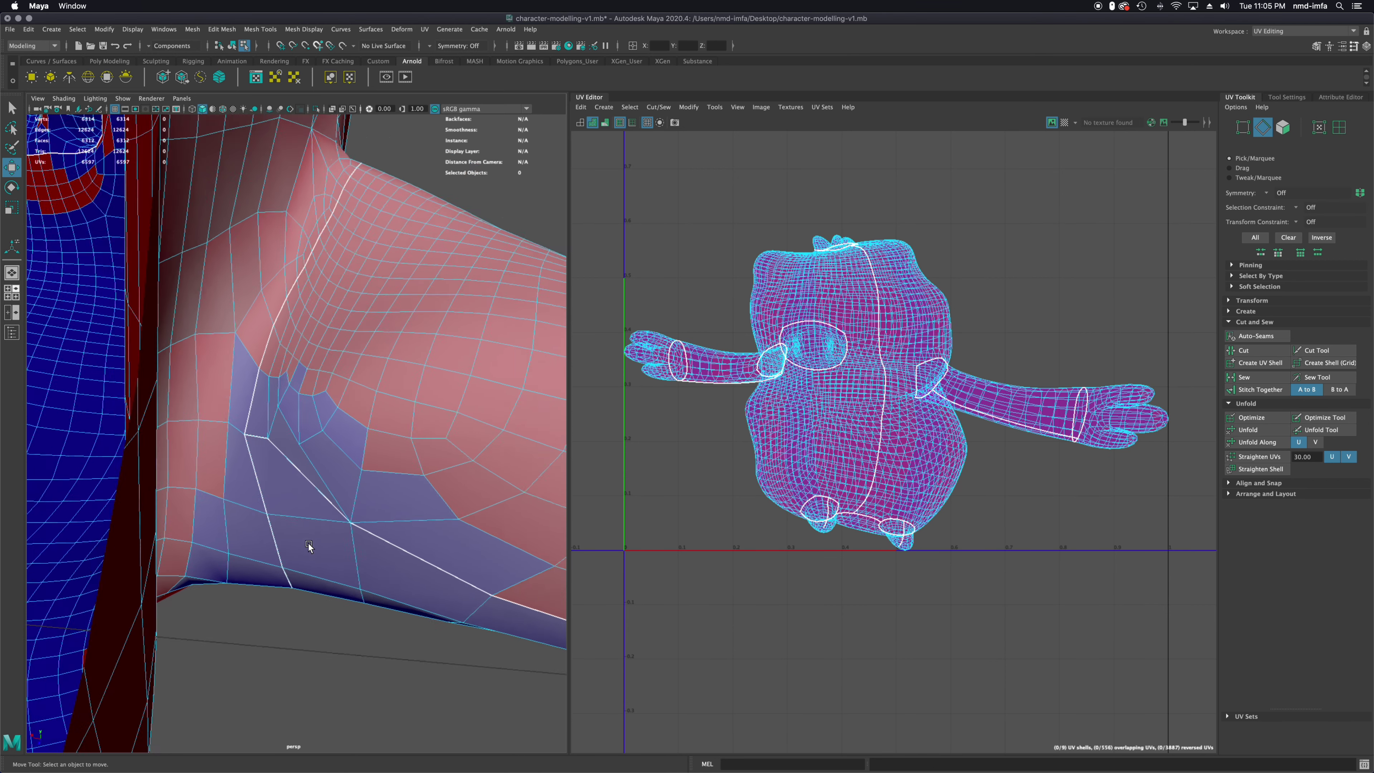
scroll(305, 551, down, 6)
alt+drag(341, 545, 144, 603)
alt+drag(495, 575, 460, 498)
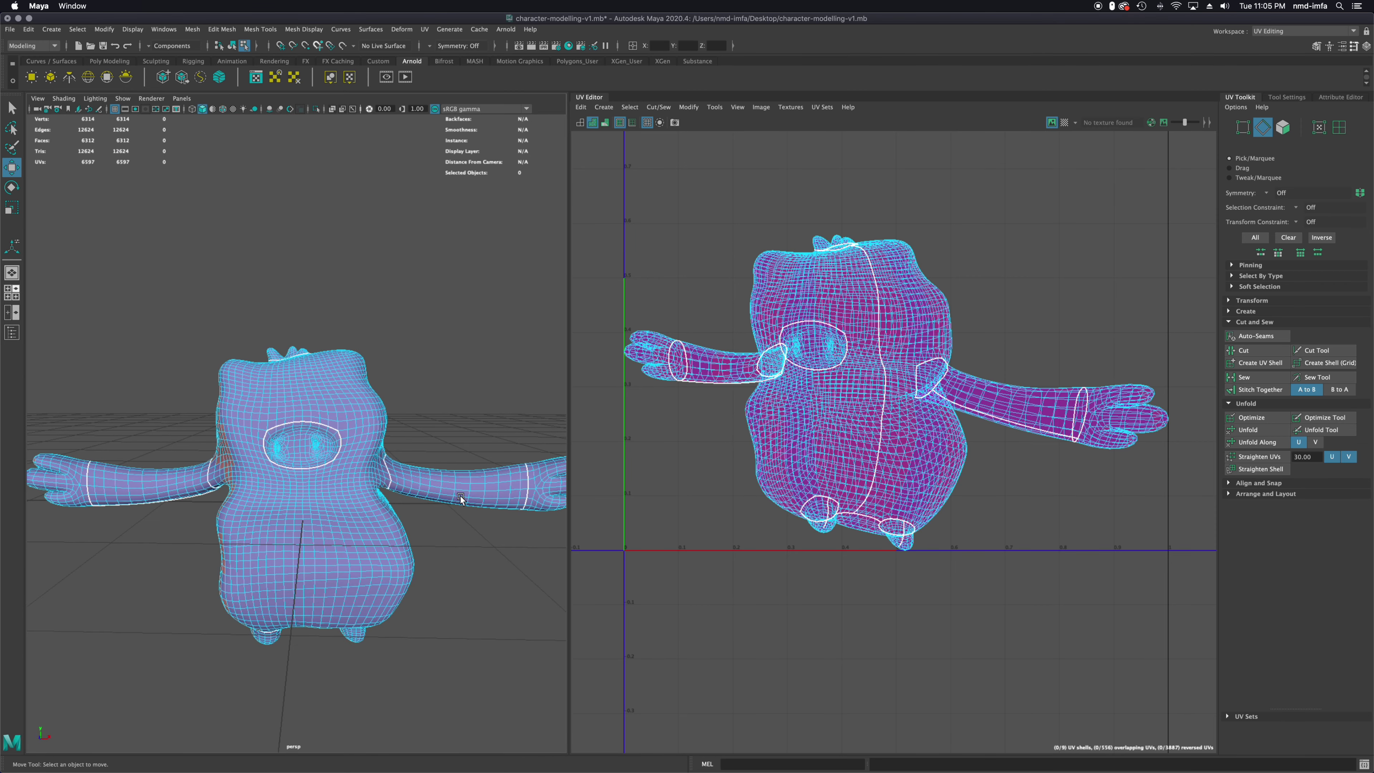
drag(619, 209, 1194, 608)
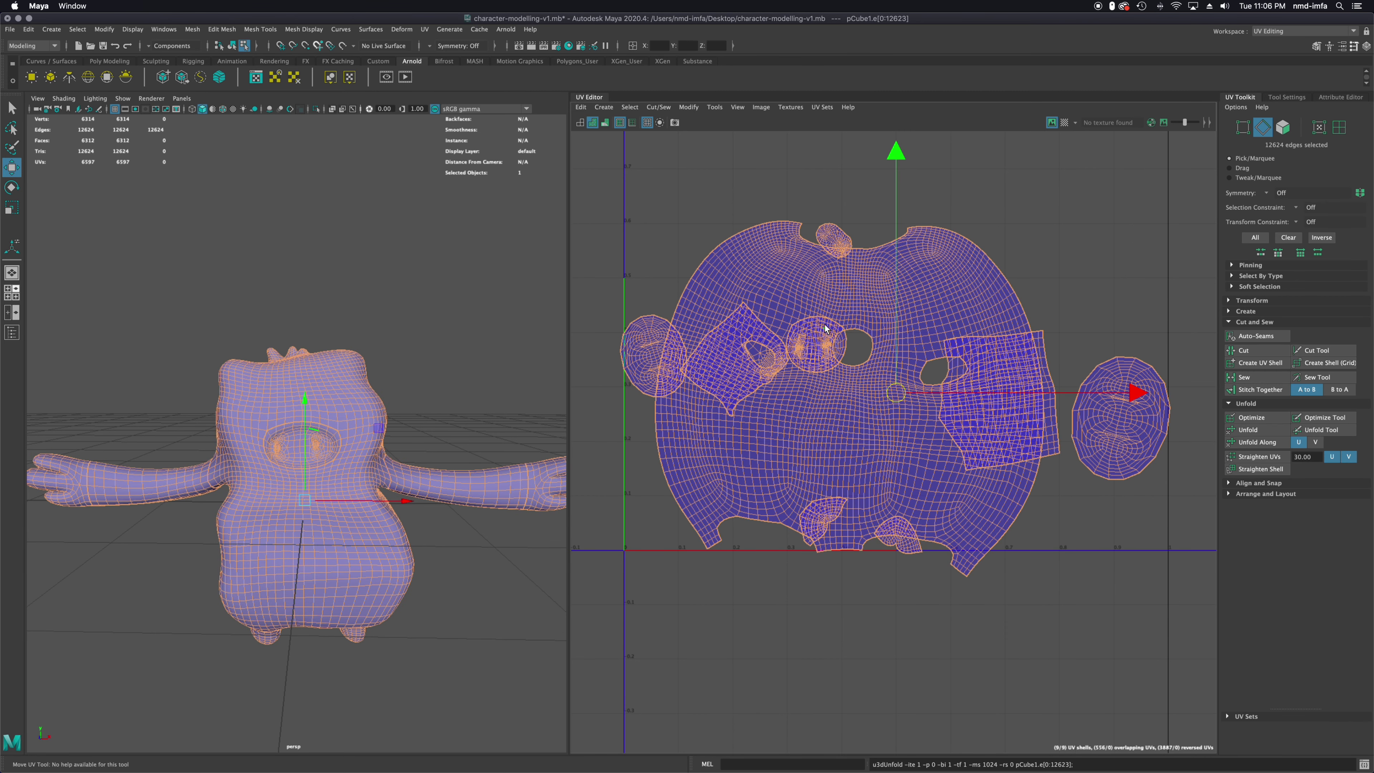
click(10, 109)
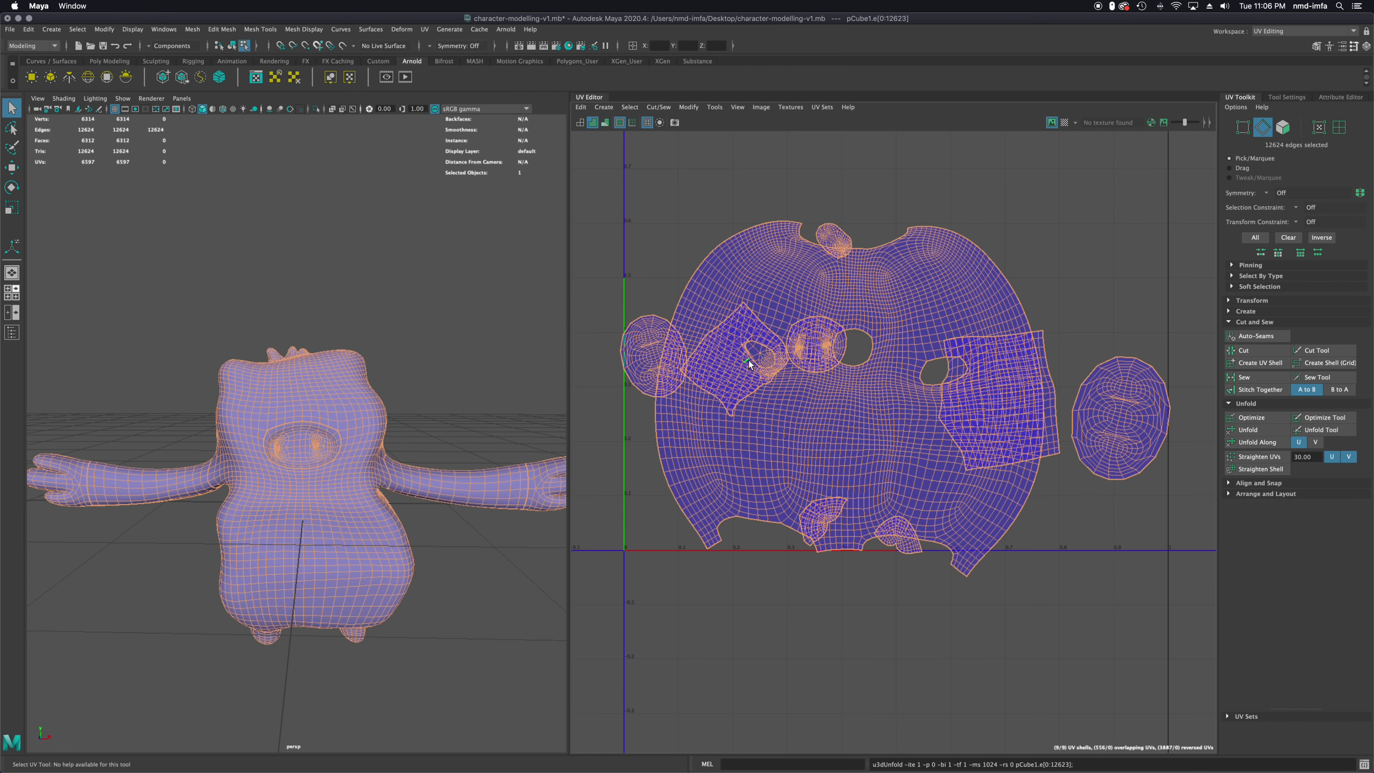
Switch to UV shell selection and move the large body shell down, clear of the small shells overlapping it
click(853, 297)
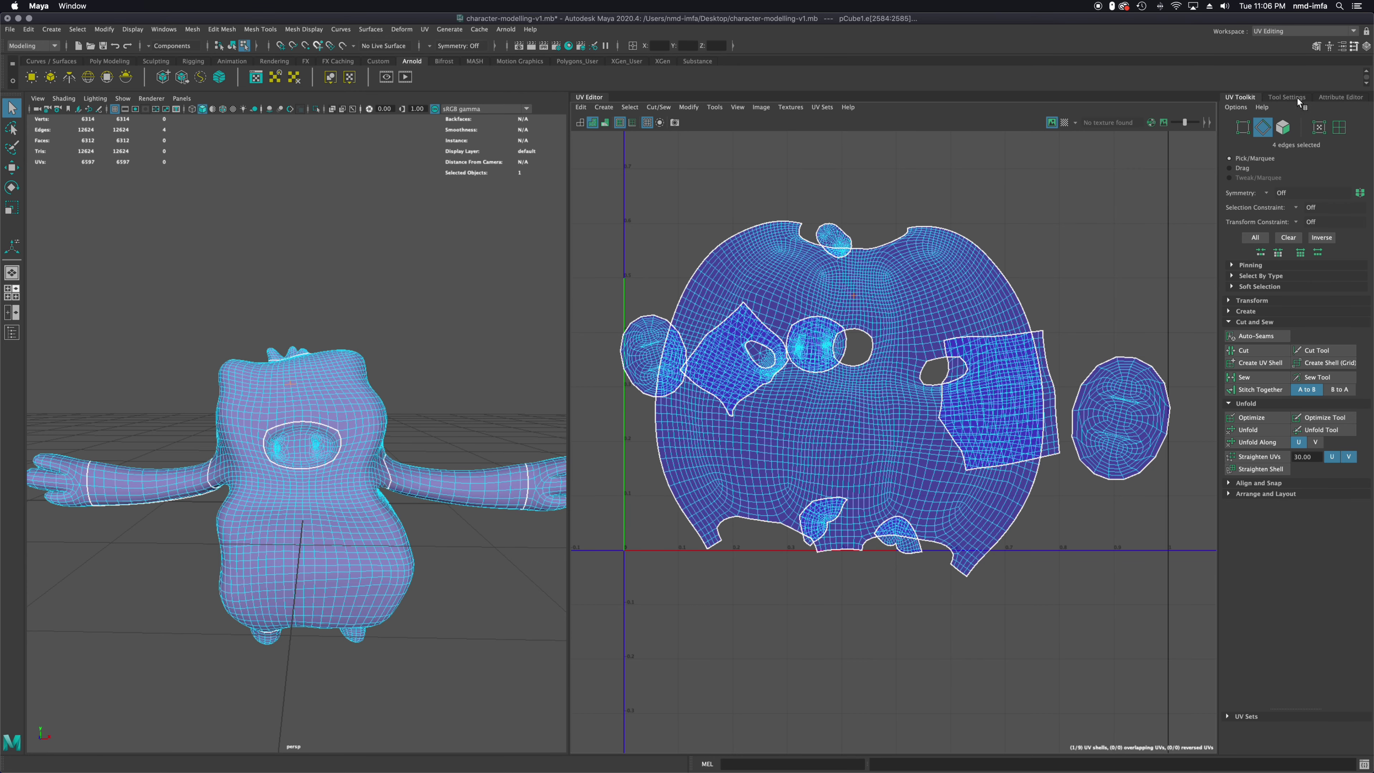
click(1338, 127)
click(923, 317)
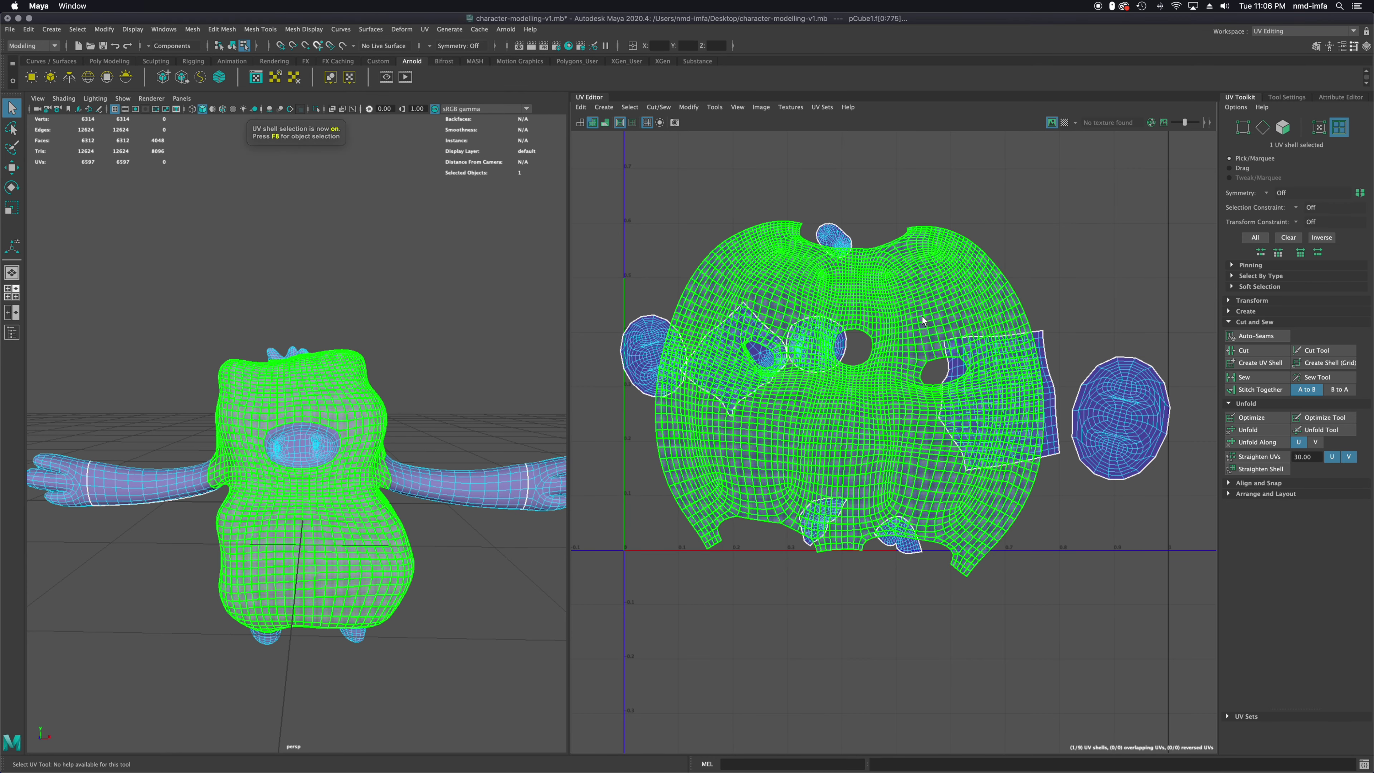
key(w)
drag(852, 325, 835, 625)
Move both foot shells up into the empty space above the body shell
click(813, 508)
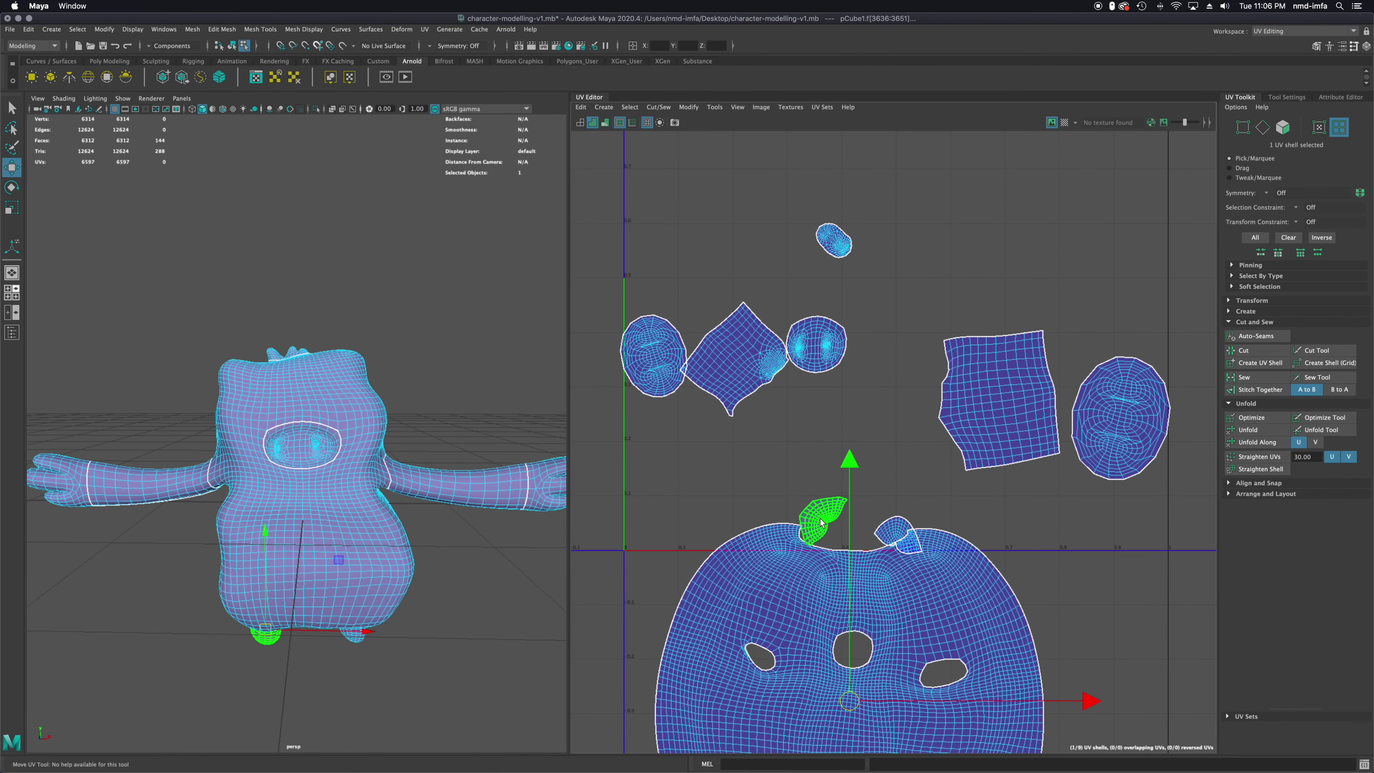
drag(825, 495, 826, 431)
click(892, 538)
drag(896, 470, 905, 412)
Move the left arm shell up, and place the diamond-shaped right arm shell beside it
click(960, 389)
drag(994, 352, 998, 265)
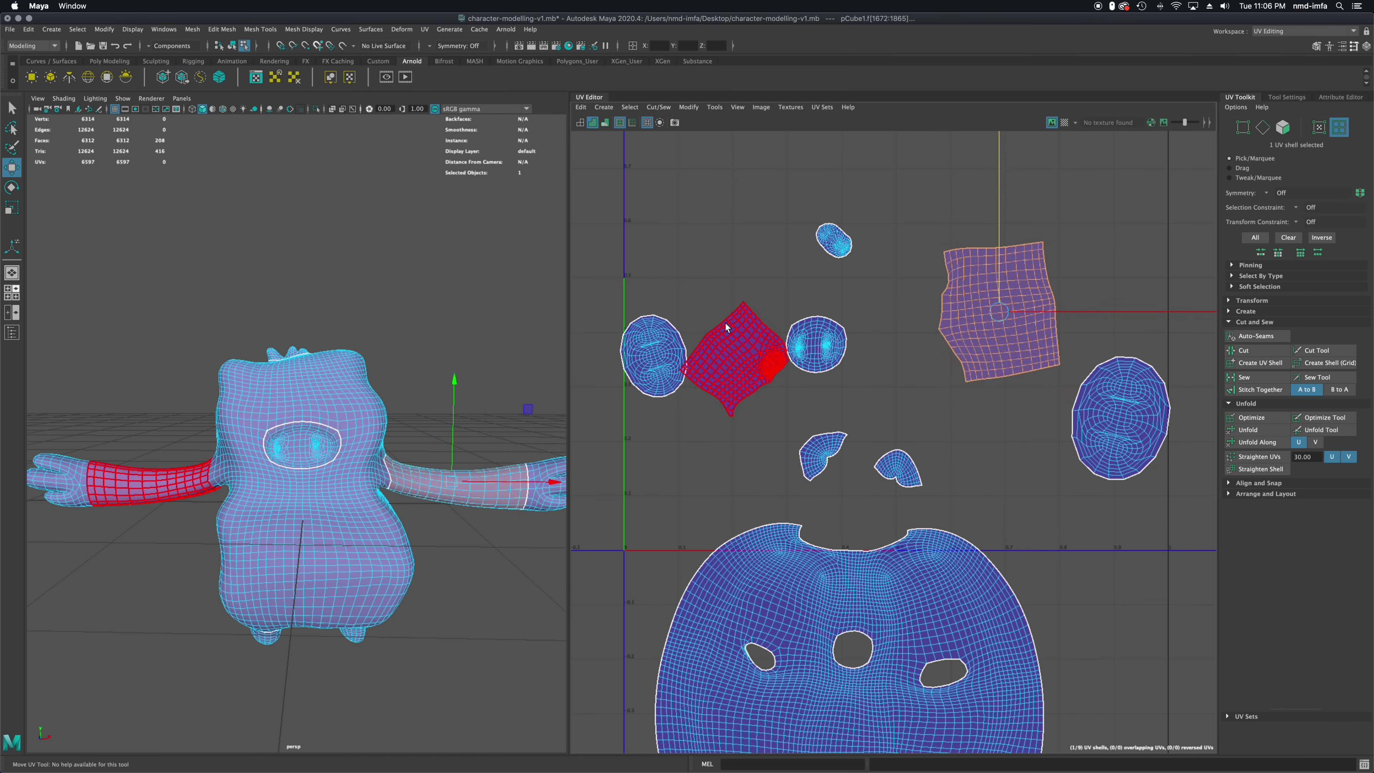
click(725, 325)
drag(769, 359, 872, 290)
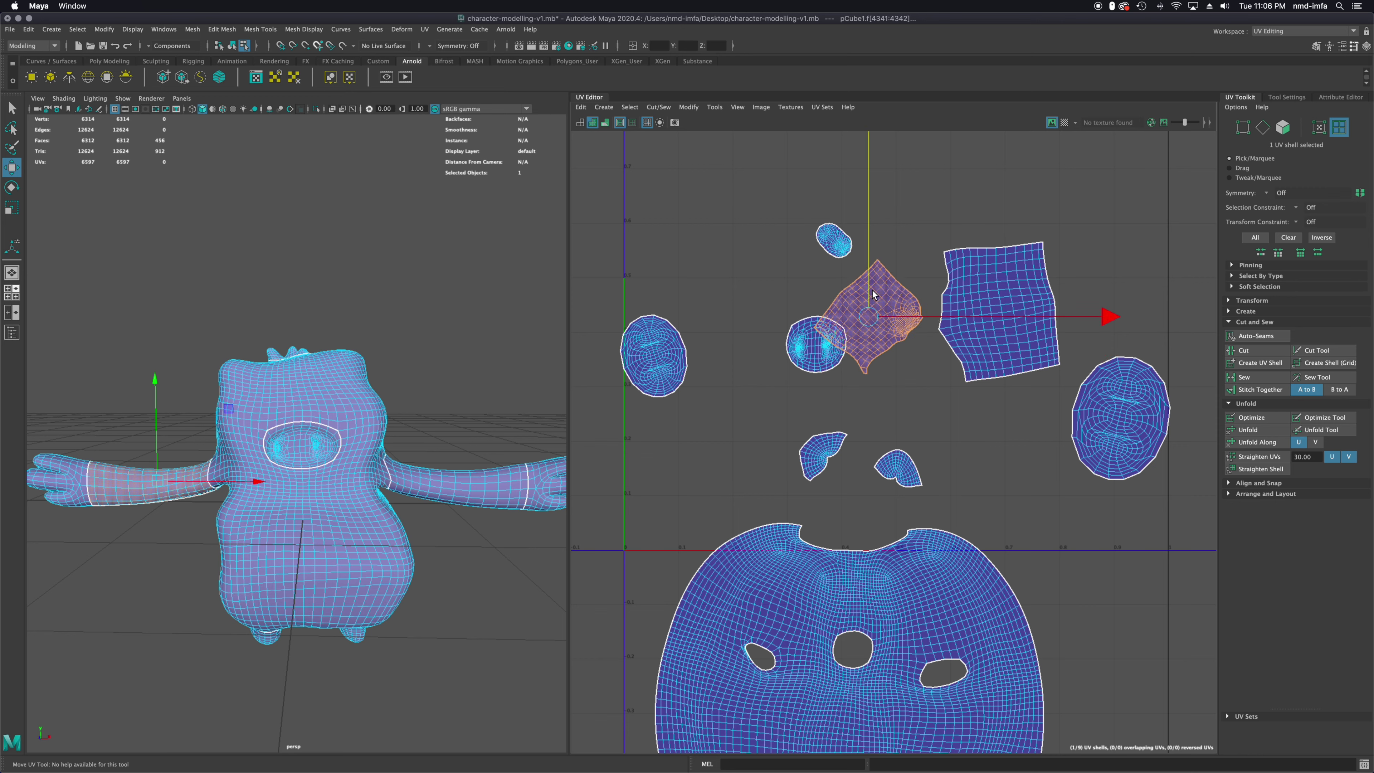
Slide the eye-area shell clear of the diamond-shaped arm shell, and bring the smaller hand shell closer to it
click(808, 360)
drag(1058, 344, 995, 344)
click(669, 362)
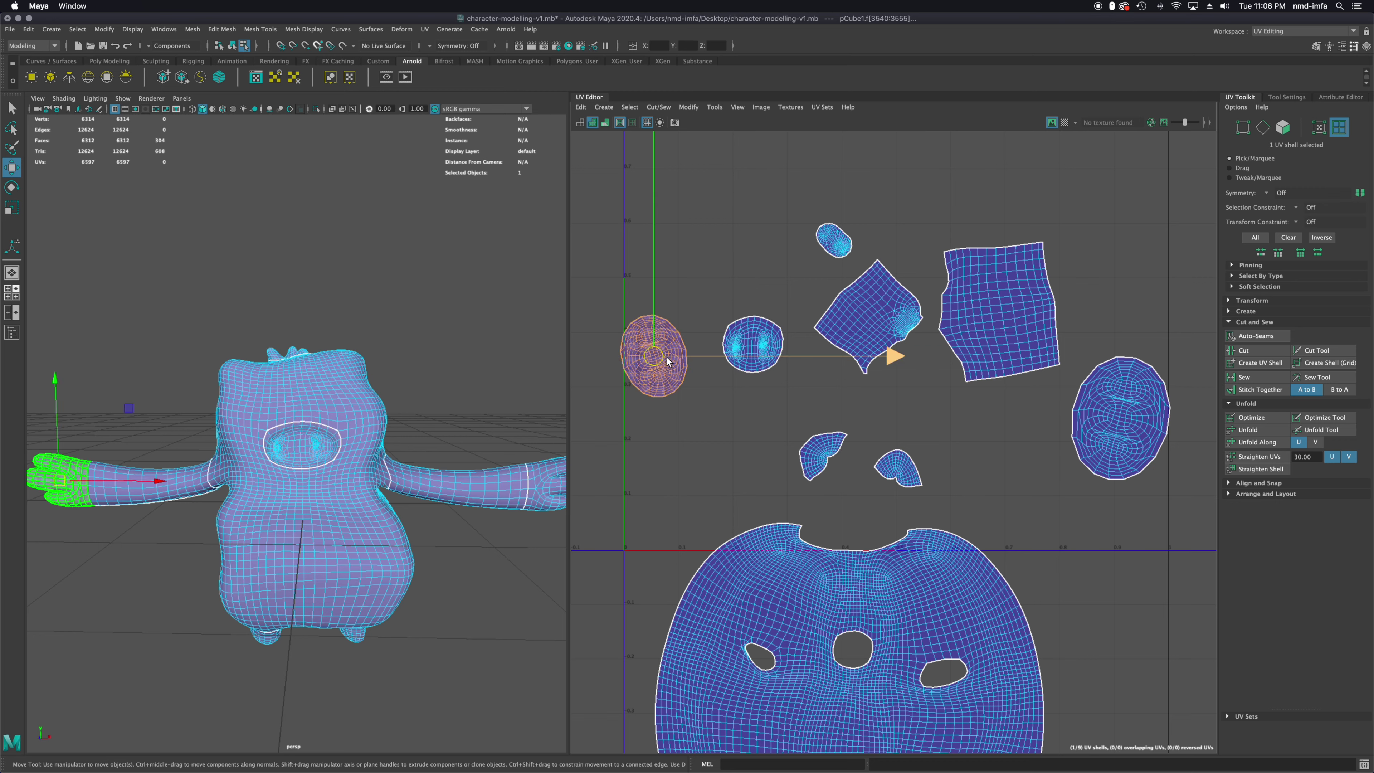
drag(680, 361, 708, 361)
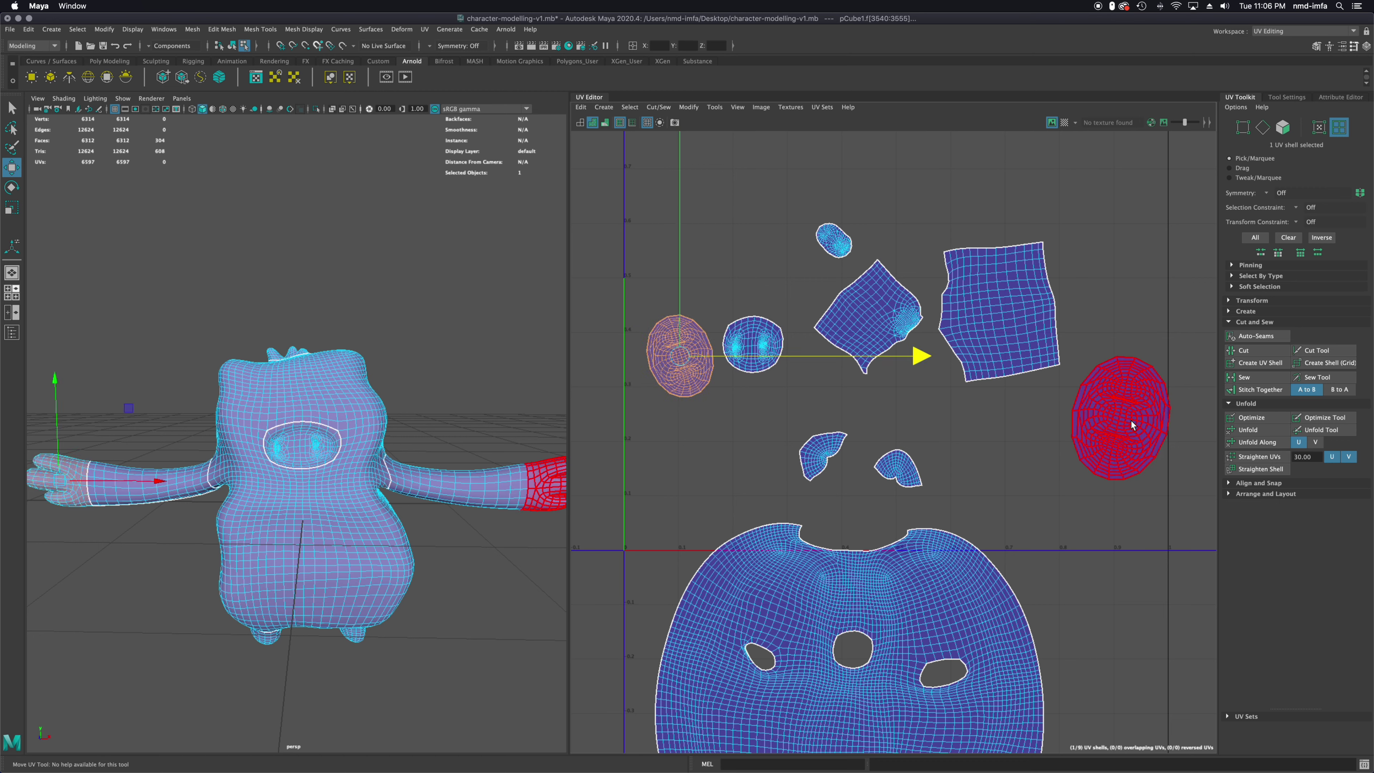
Move the larger hand shell up beside the arm shells, and place the hair shell above the eye-area shell
click(1123, 430)
drag(1122, 430, 1115, 334)
click(845, 244)
drag(840, 216, 850, 240)
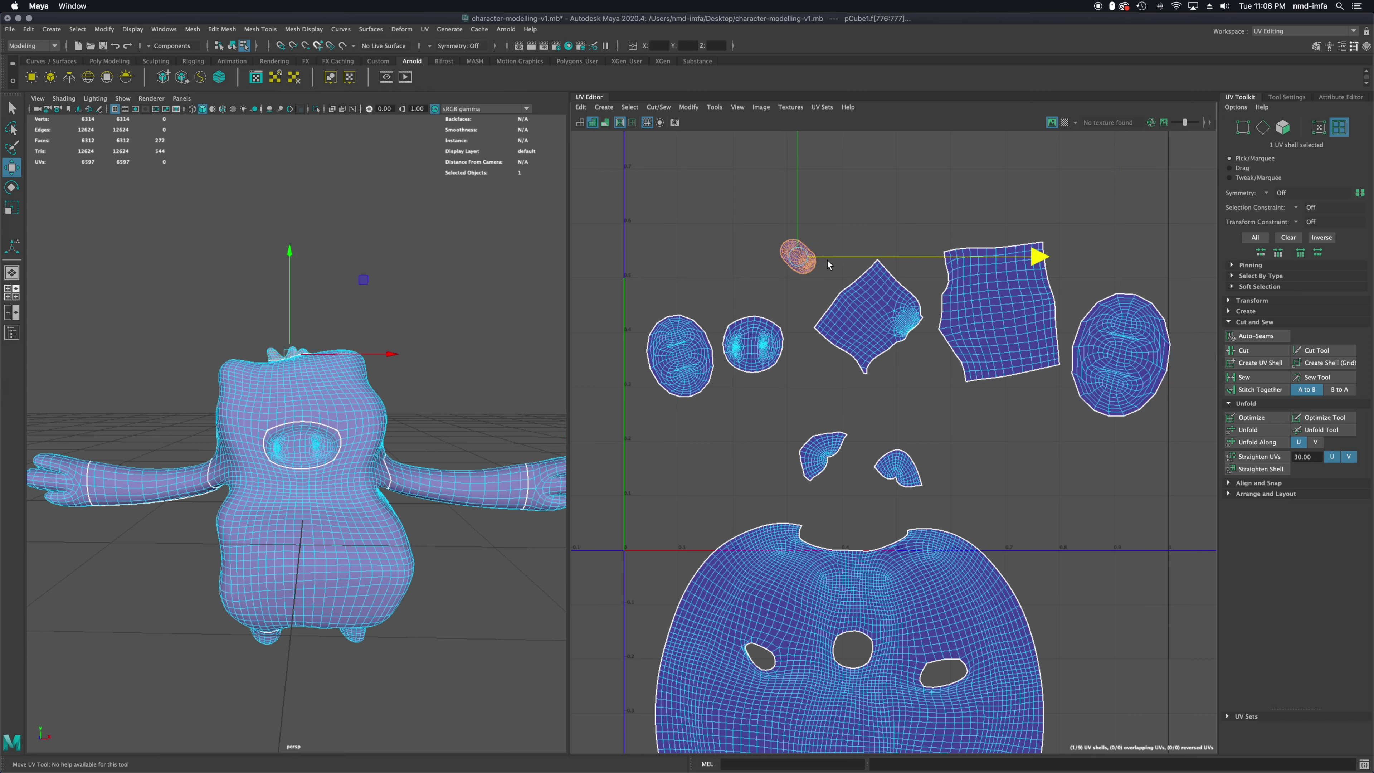
Move the body shell slightly up toward the small shells, and raise the left foot shell a little
click(901, 664)
drag(848, 535, 849, 503)
click(899, 467)
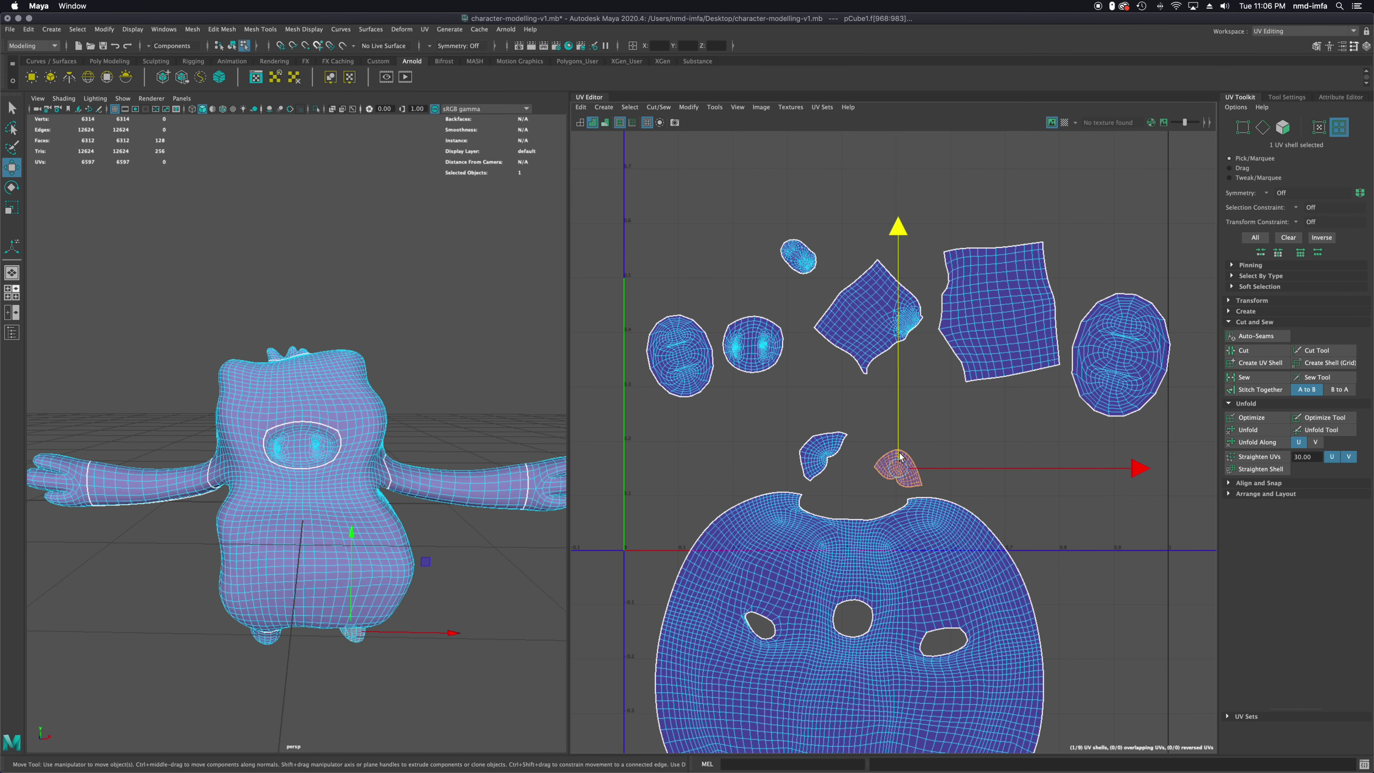
drag(899, 458, 892, 429)
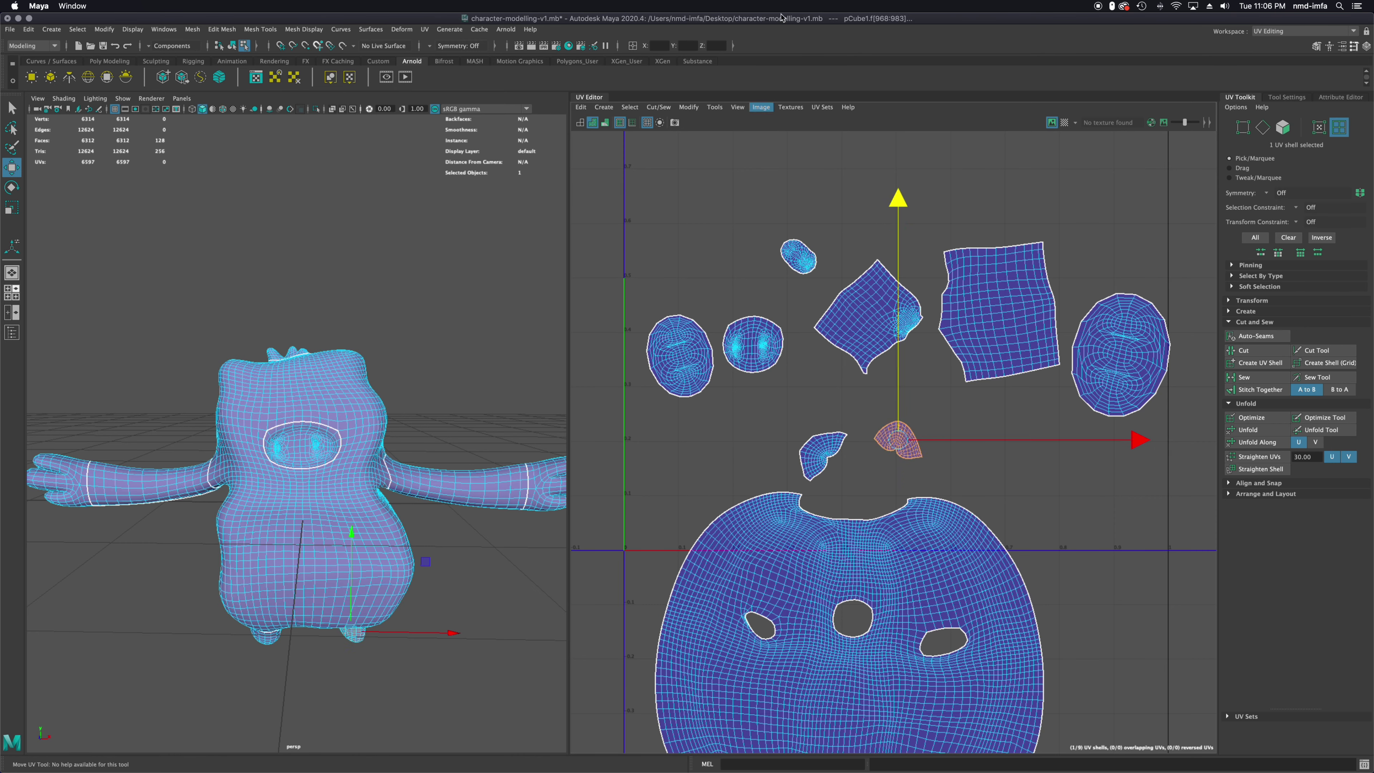
Turn on the checker map display and orbit the model to compare checker sizes across the body and arms
click(1063, 122)
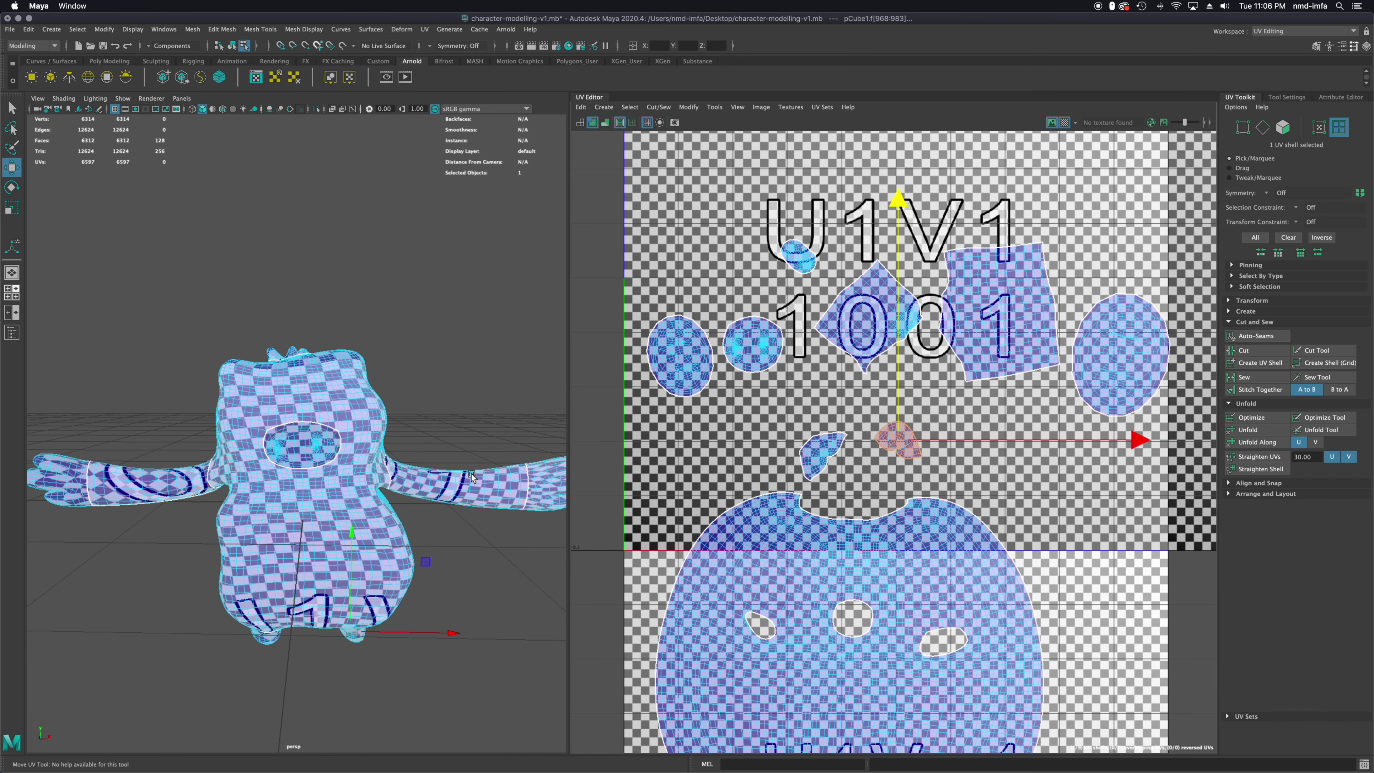
alt+drag(446, 549, 472, 540)
alt+middle_drag(472, 541, 418, 549)
alt+drag(463, 530, 416, 529)
alt+middle_drag(294, 502, 381, 499)
alt+drag(418, 516, 458, 507)
Scale the body shell up uniformly for smaller checkers, and move it down clear of the small shells
click(1035, 320)
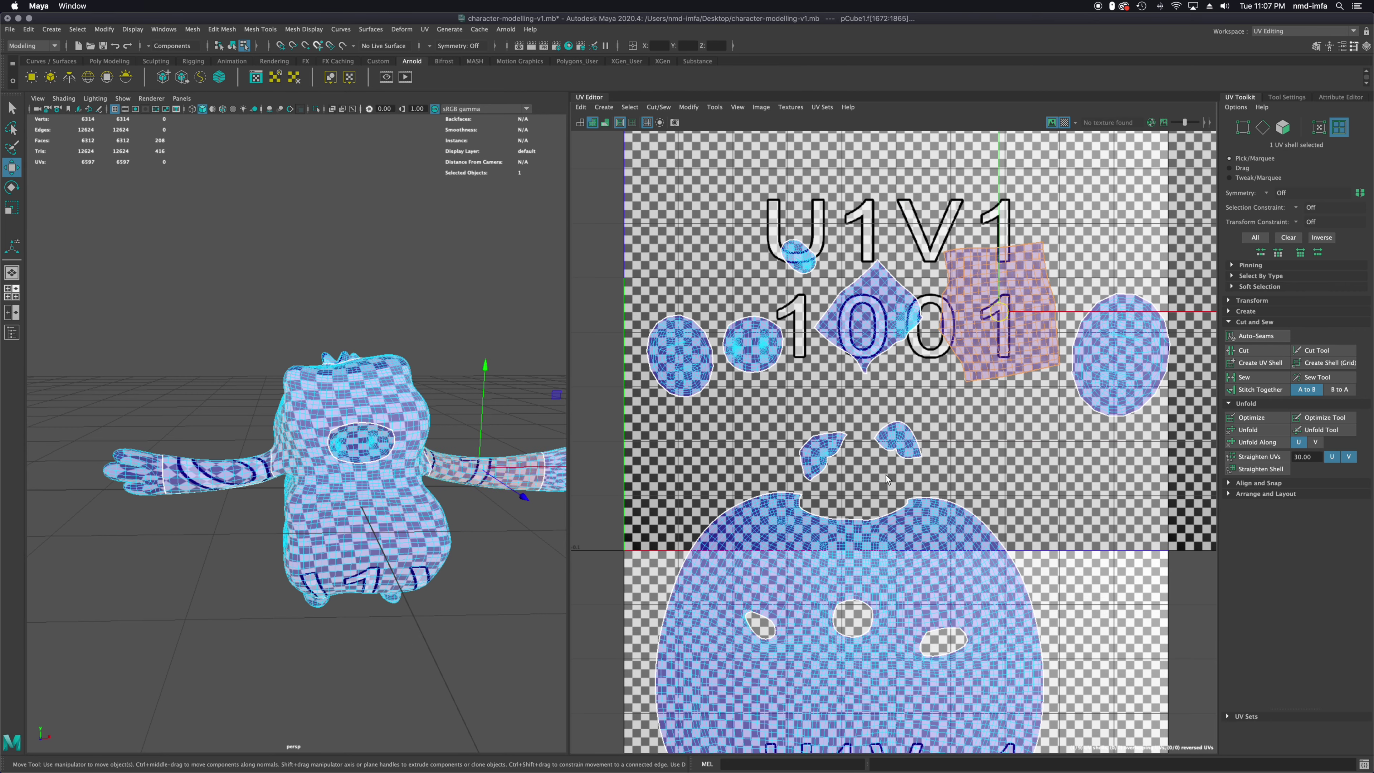
click(893, 551)
key(r)
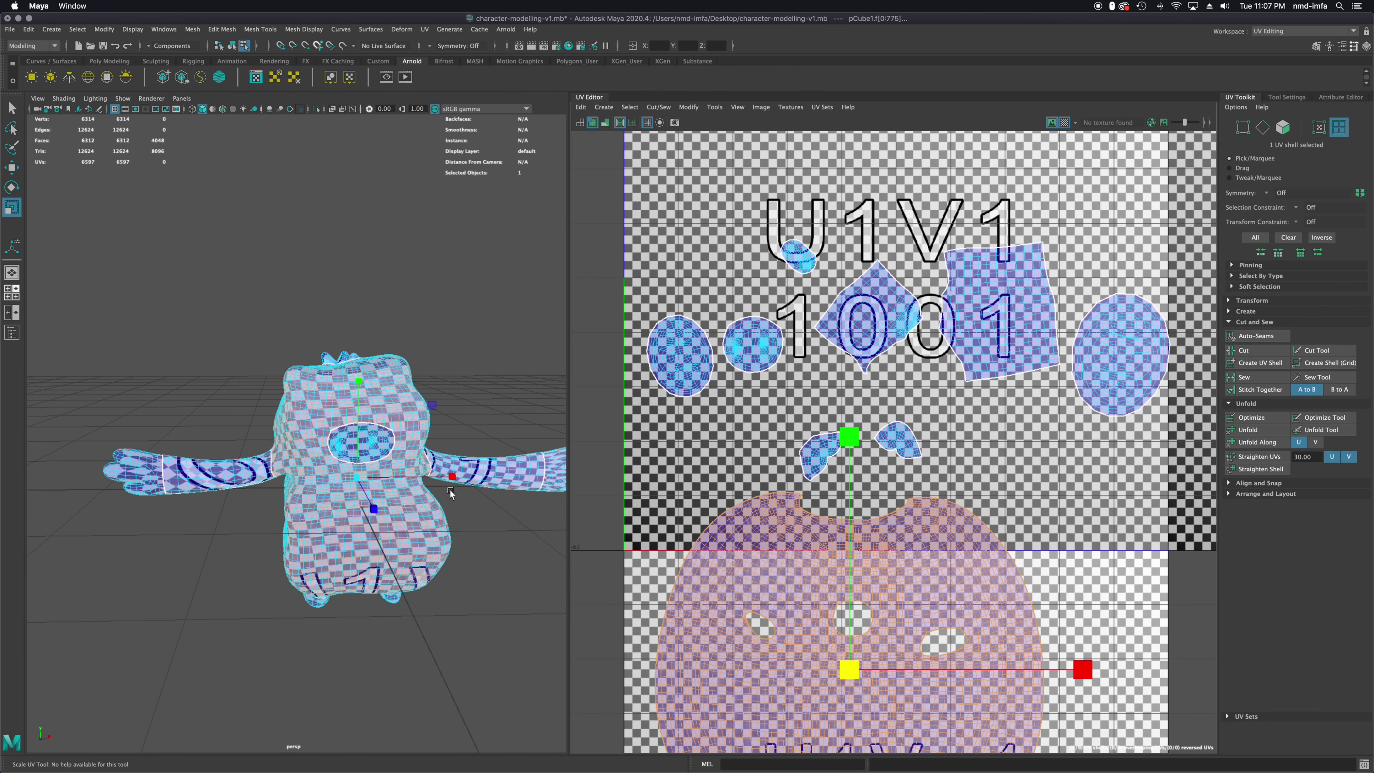
drag(848, 669, 1173, 604)
scroll(1000, 553, down, 8)
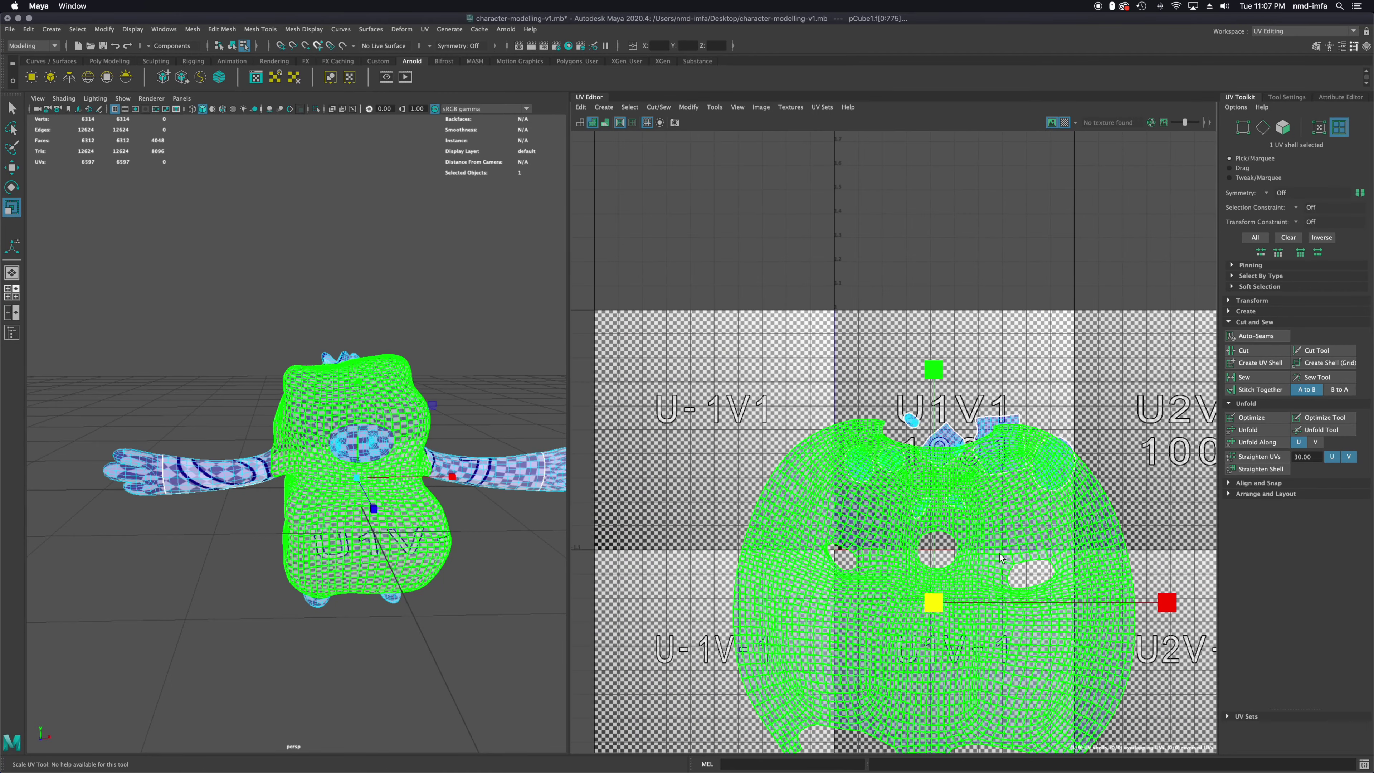
key(w)
drag(932, 424, 934, 512)
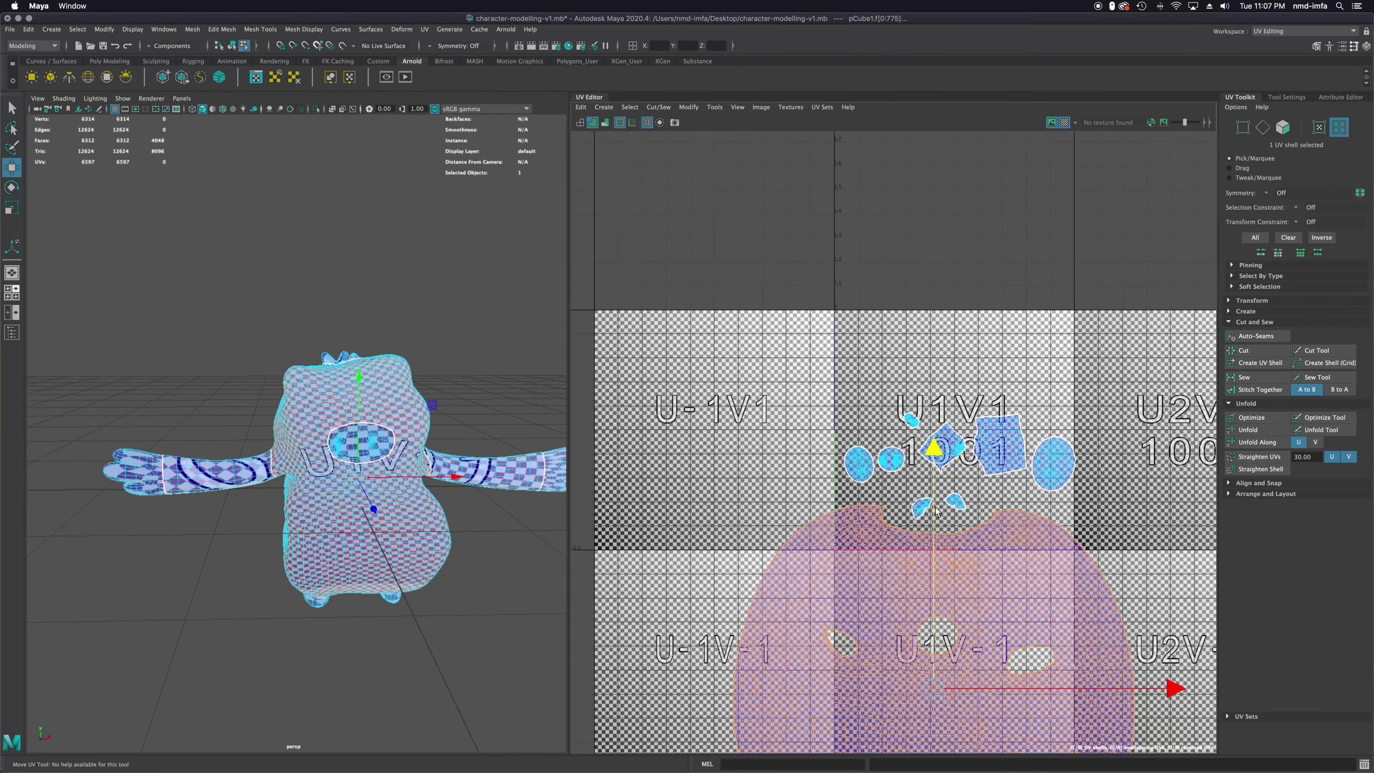
Scale the eye-area shell up uniformly so its checkers match the size of those on the body
click(891, 458)
key(f)
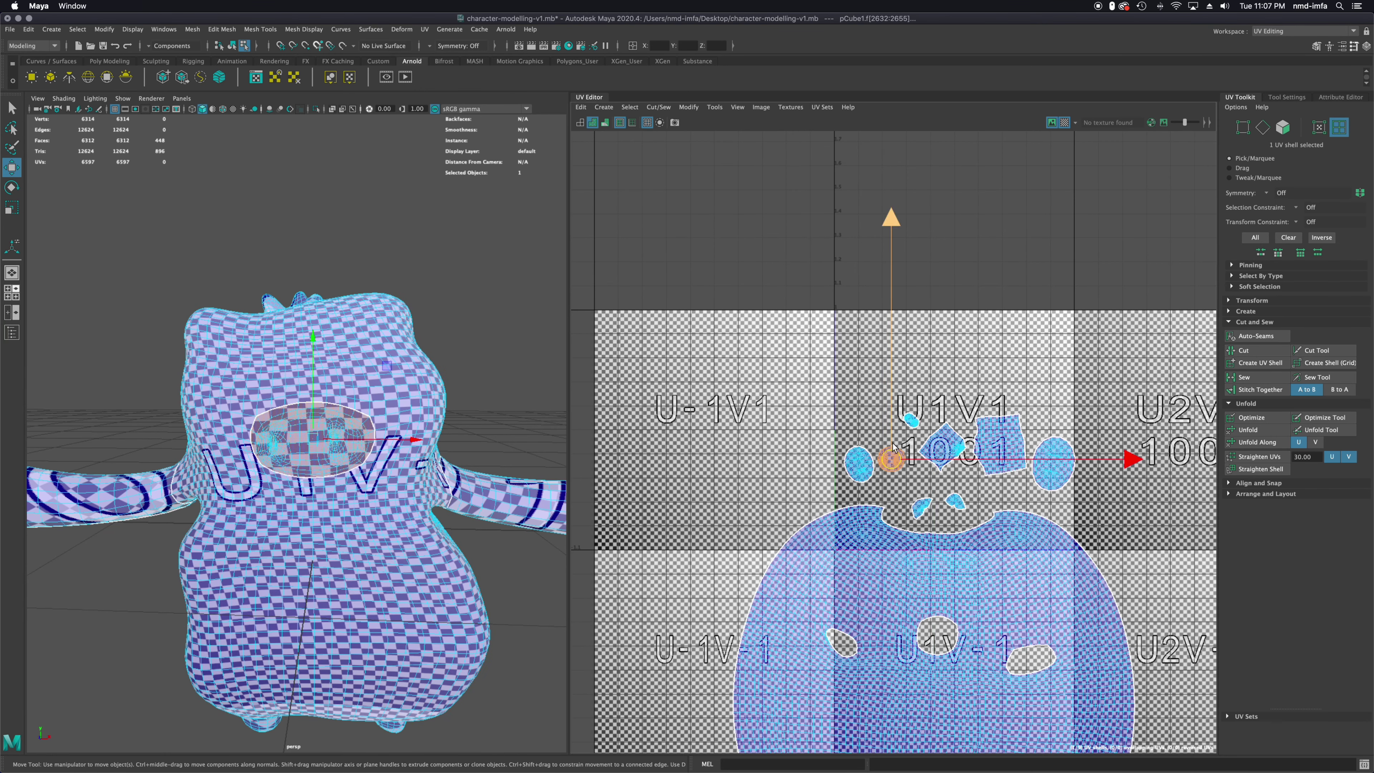
key(r)
drag(897, 464, 1092, 451)
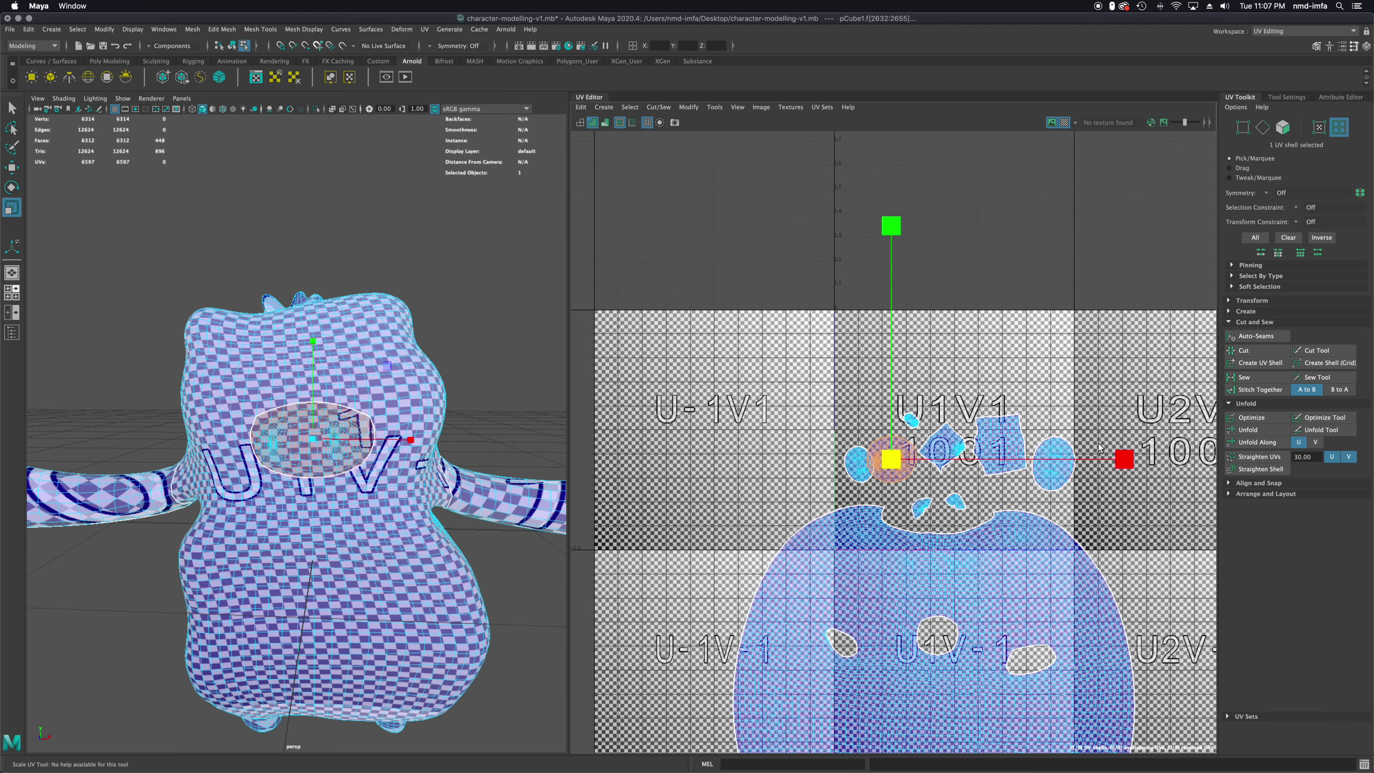
key(w)
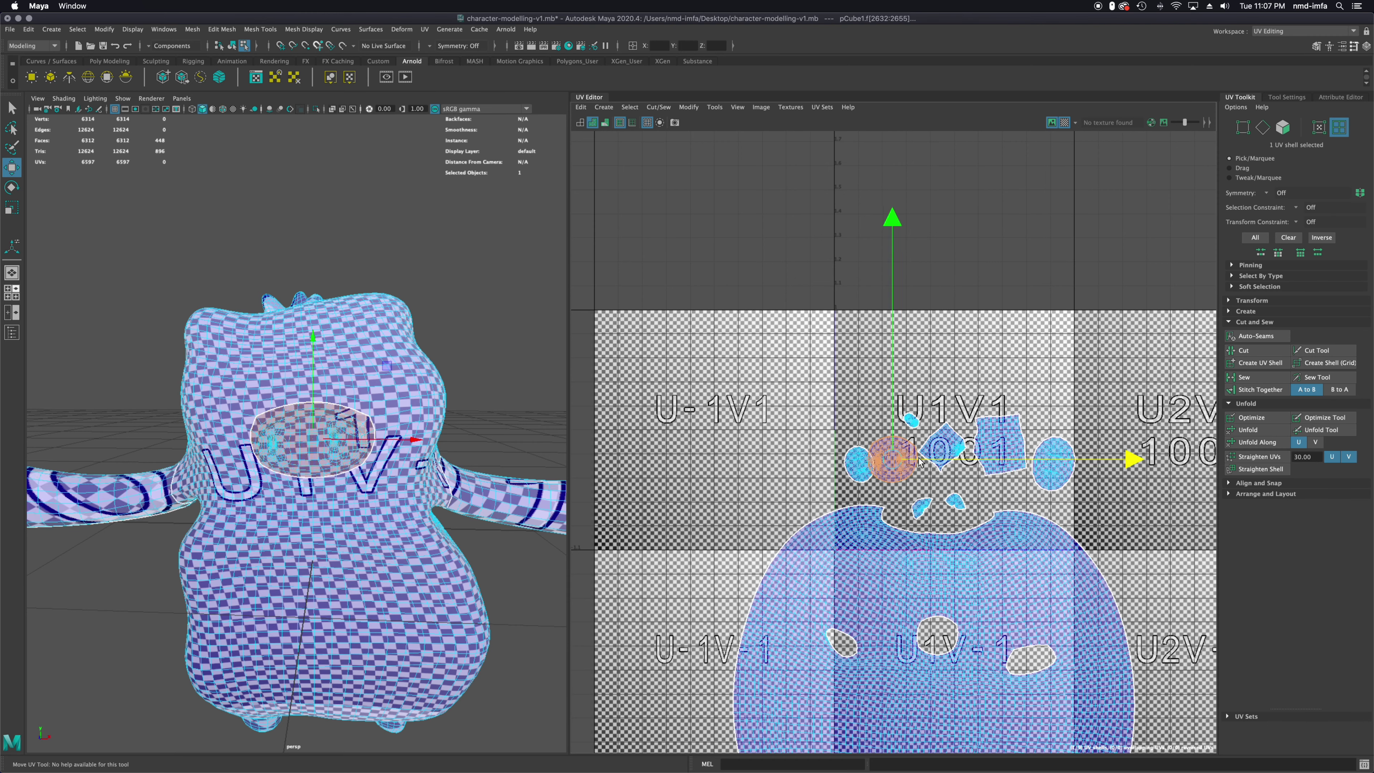
drag(914, 459, 913, 459)
Select each arm shell on the model and examine its checker size and orientation against the body and eye area
click(505, 498)
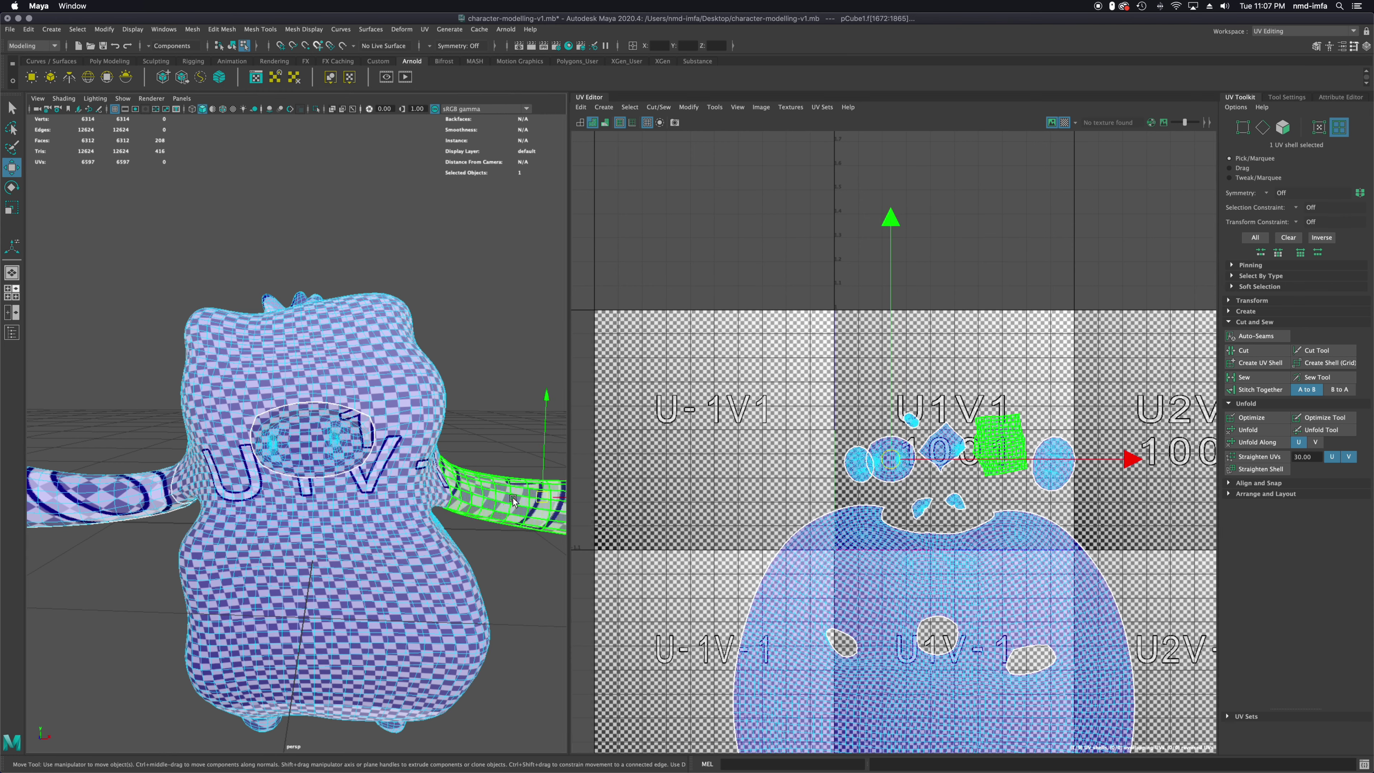
scroll(536, 487, down, 3)
scroll(537, 488, down, 2)
alt+drag(468, 521, 430, 462)
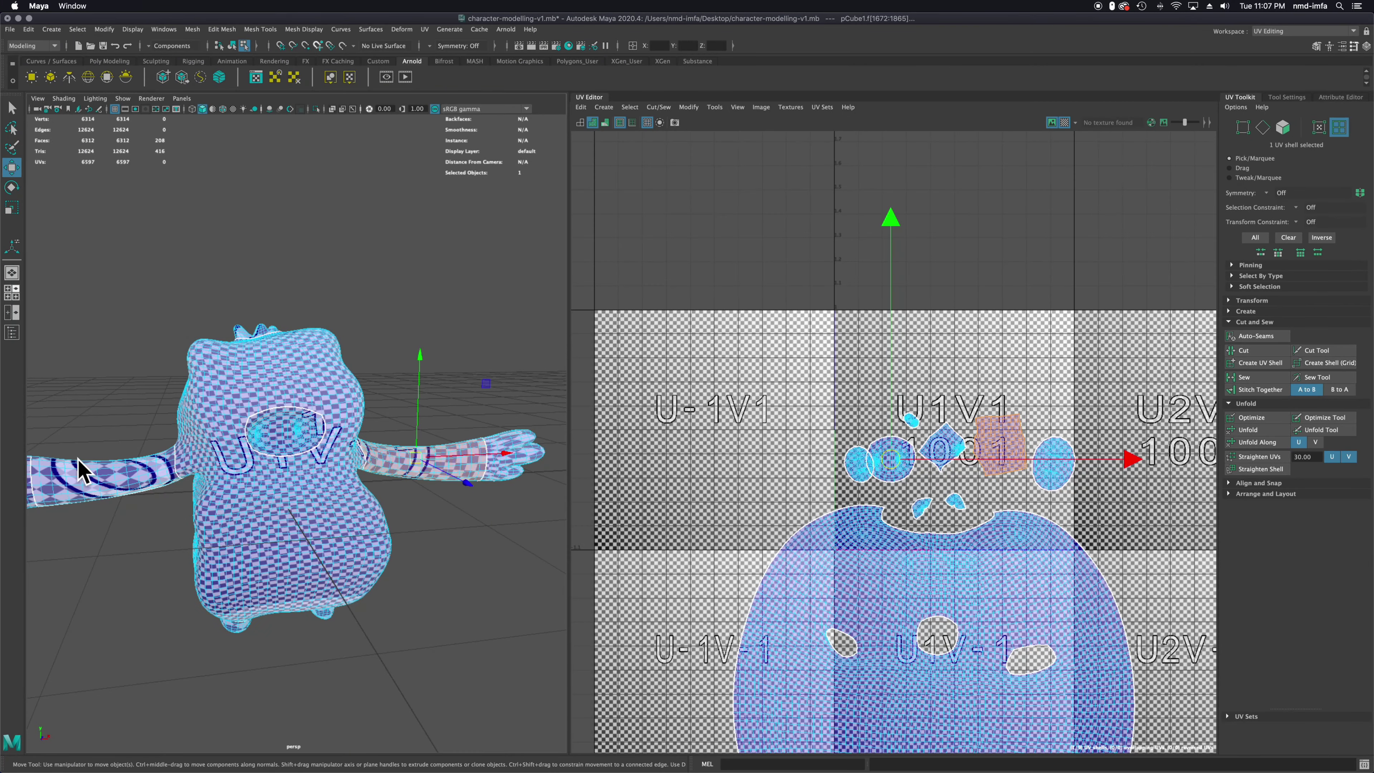
click(125, 481)
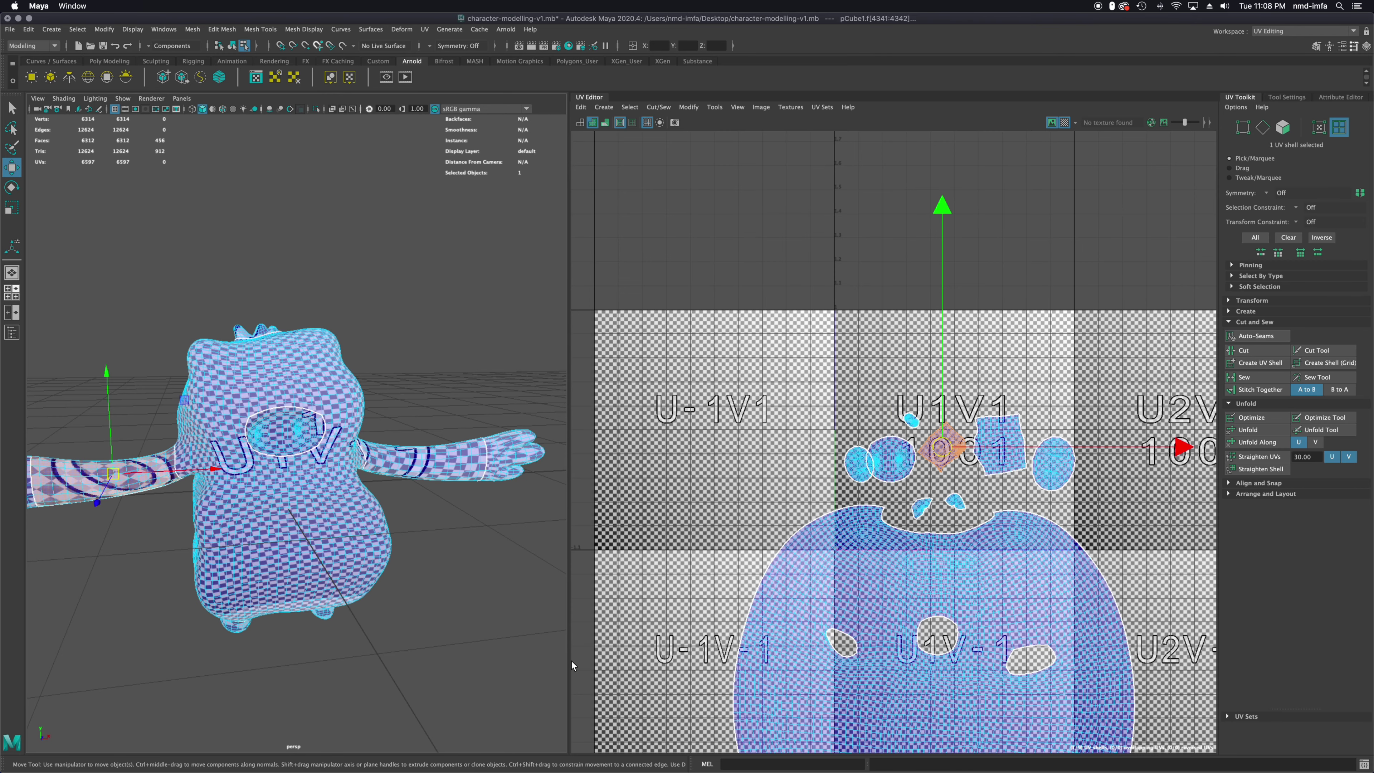
scroll(255, 433, up, 12)
scroll(279, 446, down, 10)
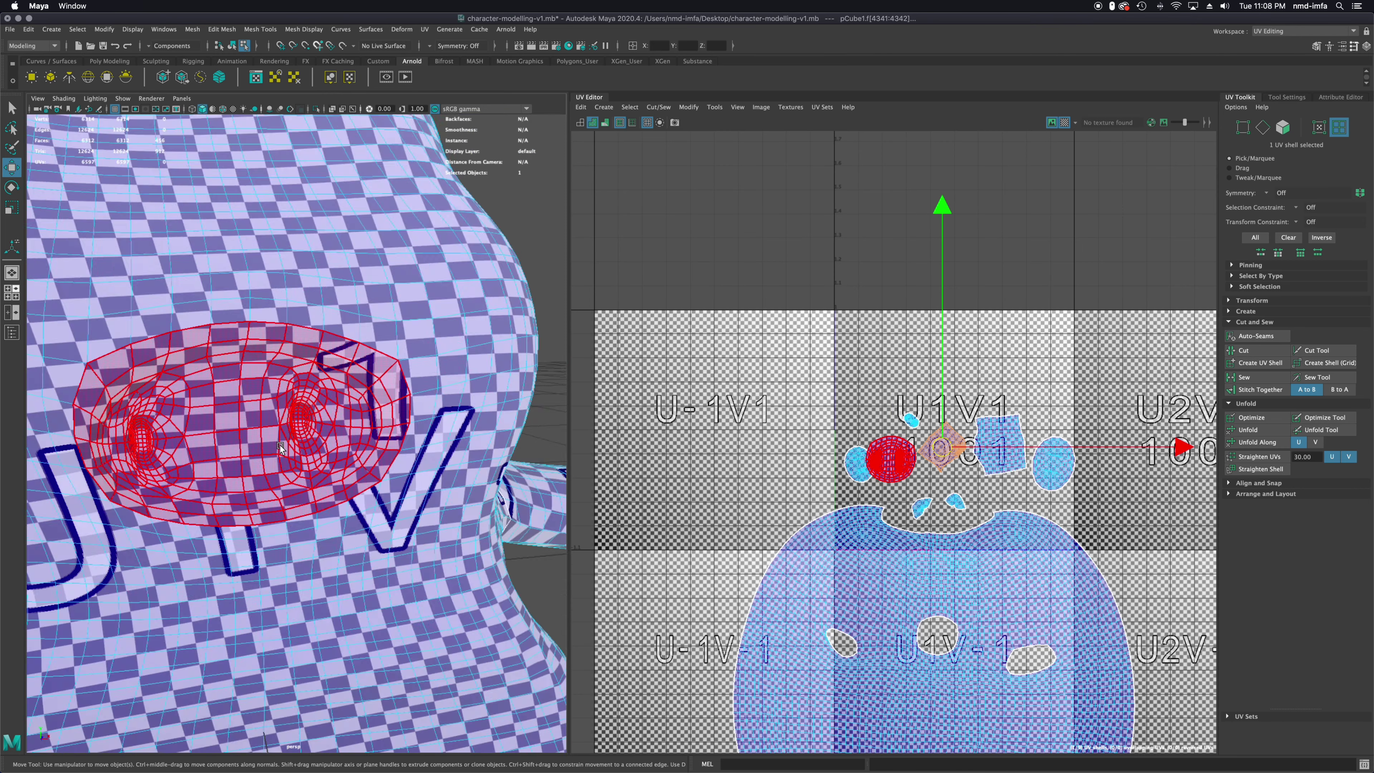
scroll(273, 444, down, 5)
scroll(273, 412, up, 4)
mouse_move(319, 402)
alt+mouse_down()
mouse_move(293, 429)
mouse_move(296, 412)
alt+mouse_up()
Try rotating the eye-area shell in the UV layout, and undo the rotation
click(890, 461)
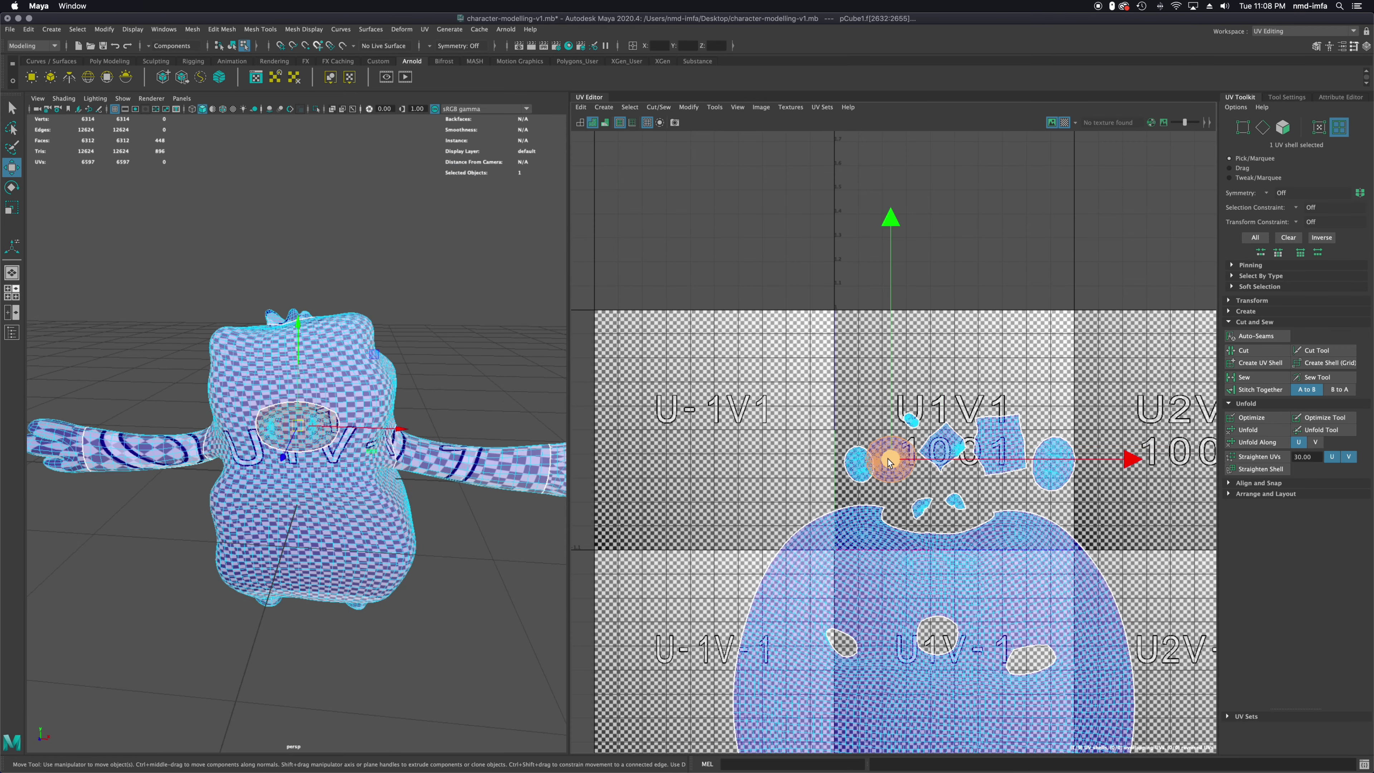
key(e)
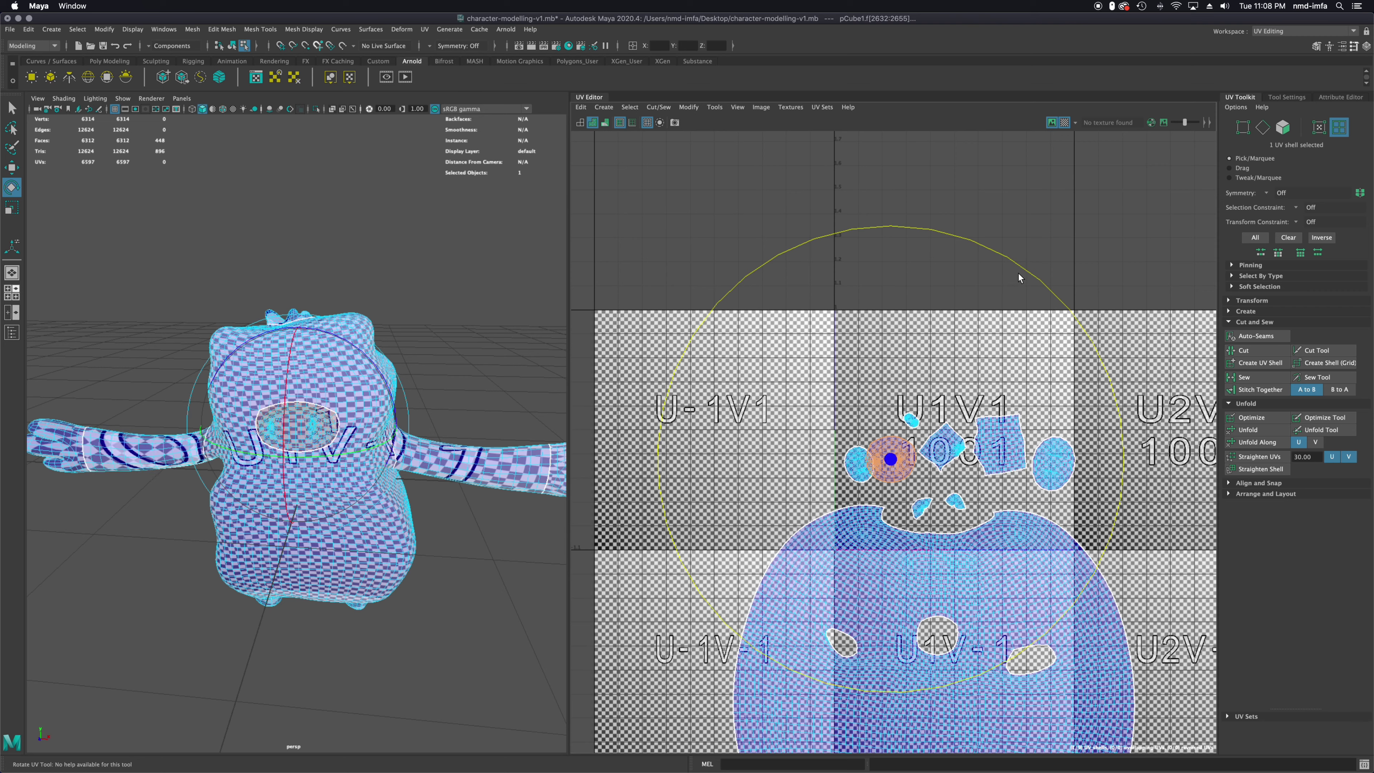
drag(1021, 269, 1013, 329)
key(super+z)
Bring the whole UV layout into view, clear the selection with the Select tool, and save the scene
scroll(855, 454, down, 2)
alt+middle_drag(958, 548, 931, 416)
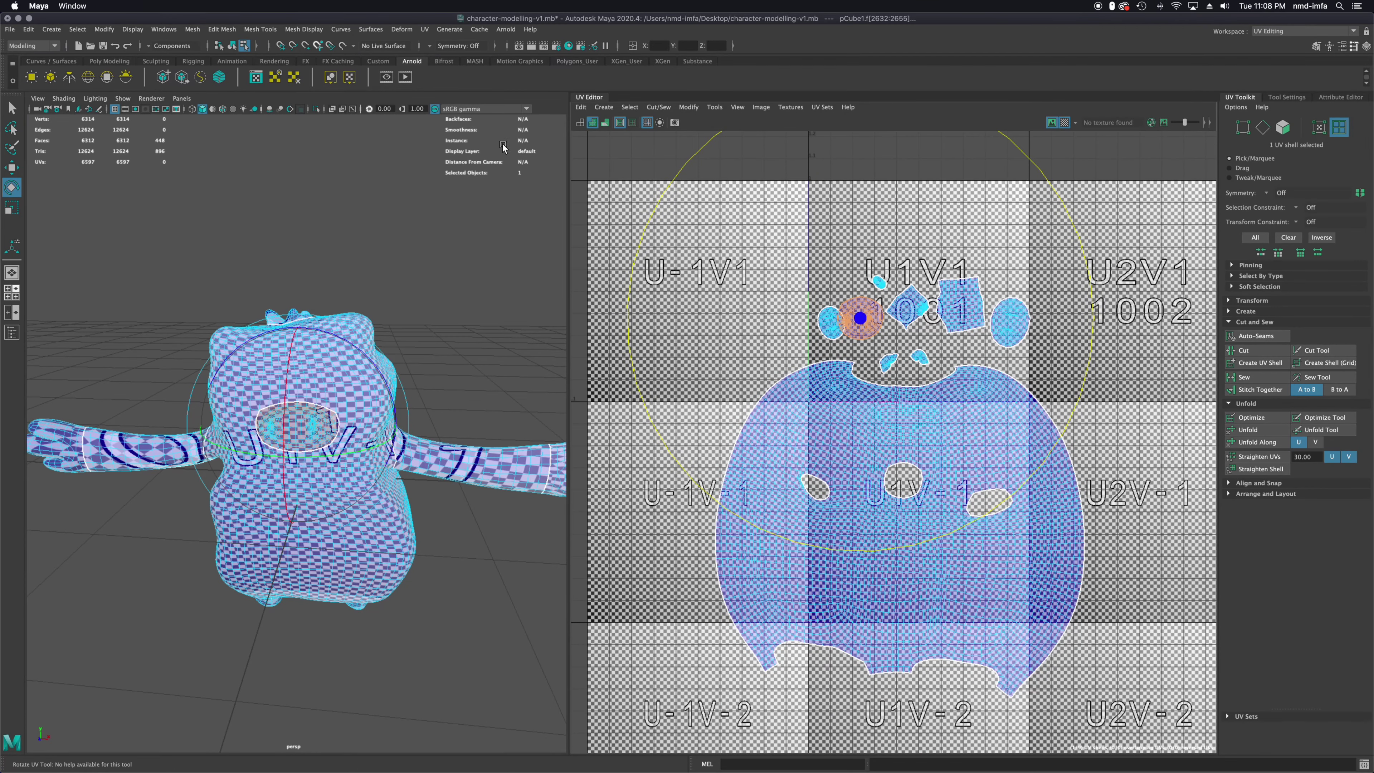
click(10, 108)
click(773, 153)
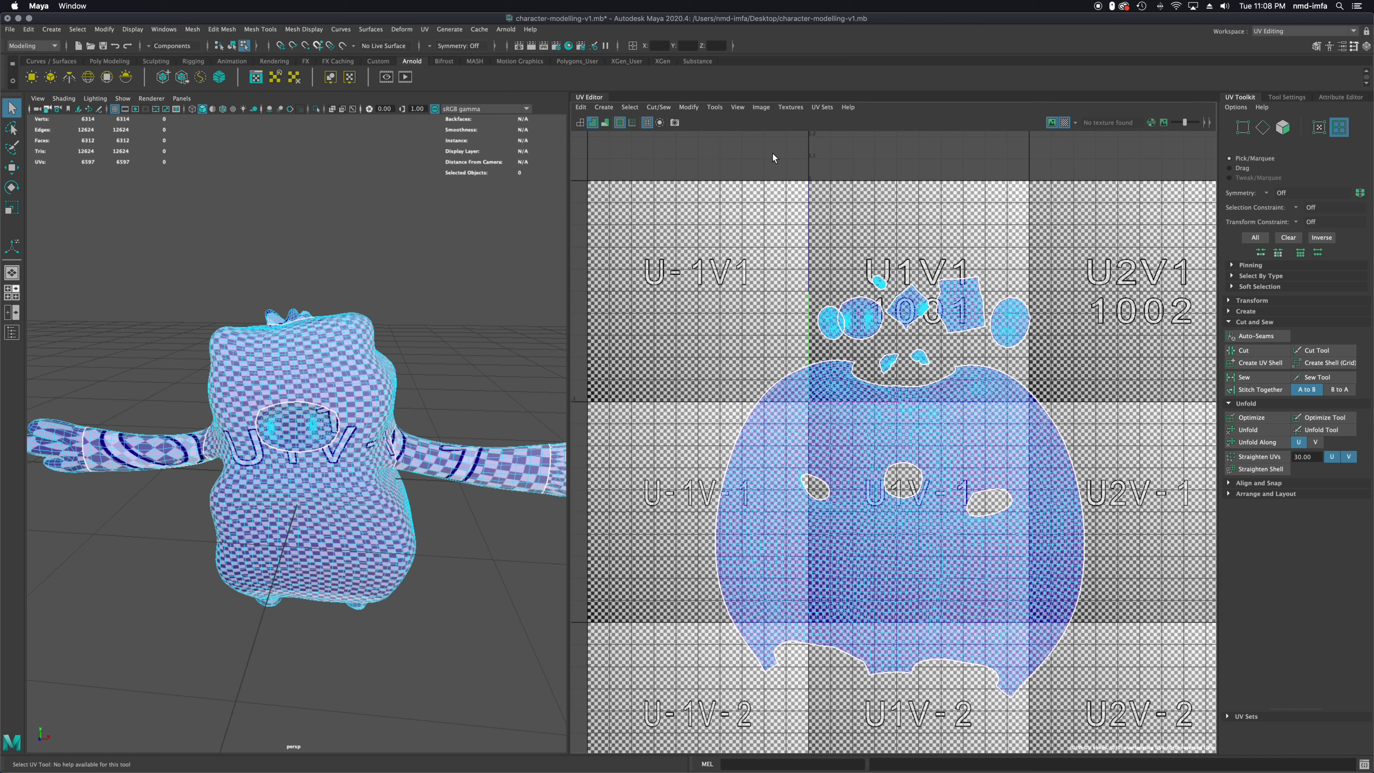
key(super+s)
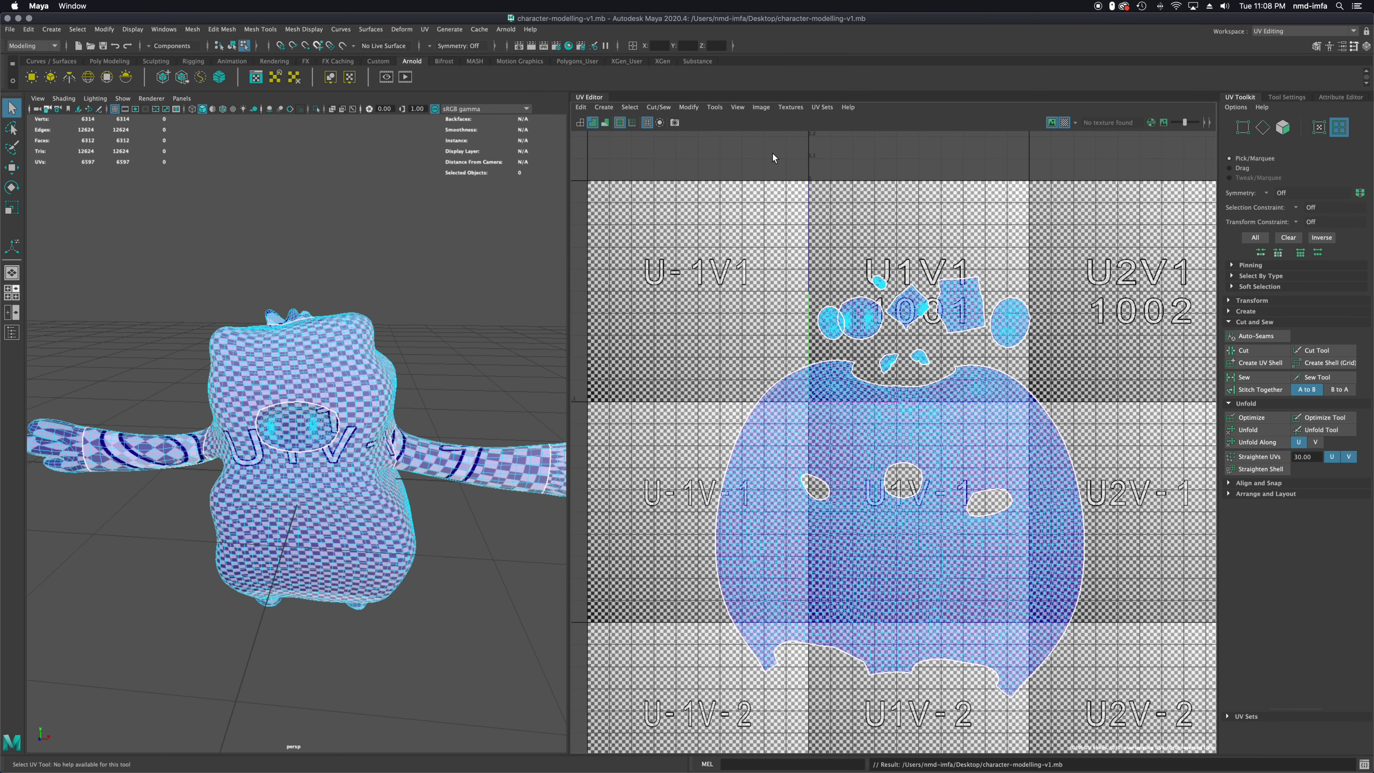
alt+drag(238, 466, 264, 439)
alt+middle_drag(361, 444, 289, 419)
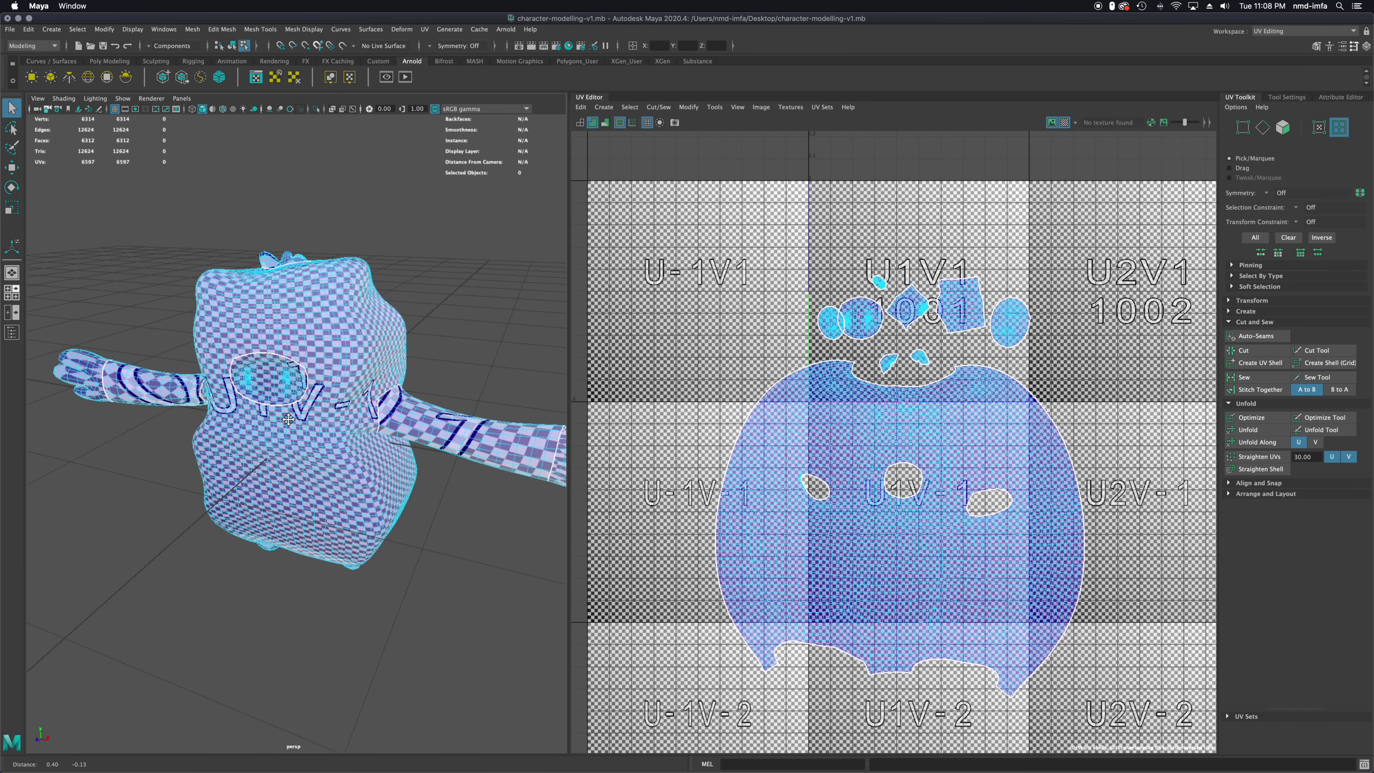